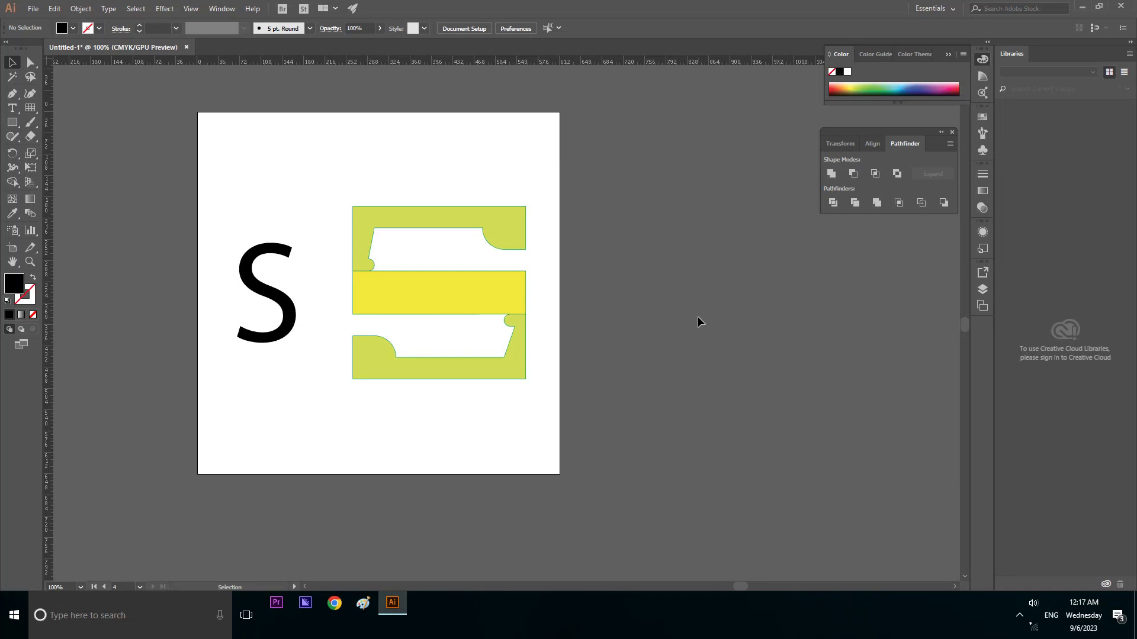
Ungroup the yellow-green and yellow S logo pieces.
{"action": "left_click", "coordinate": [494, 222]}
{"action": "right_click", "coordinate": [494, 222]}
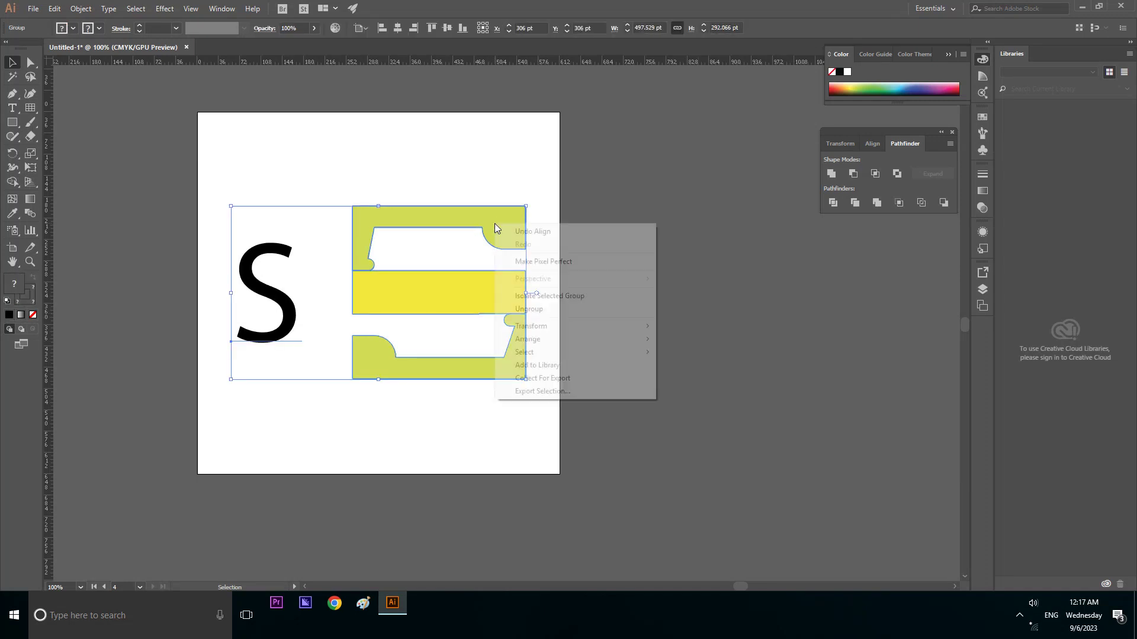
{"action": "left_click", "coordinate": [529, 308]}
{"action": "left_click", "coordinate": [510, 254]}
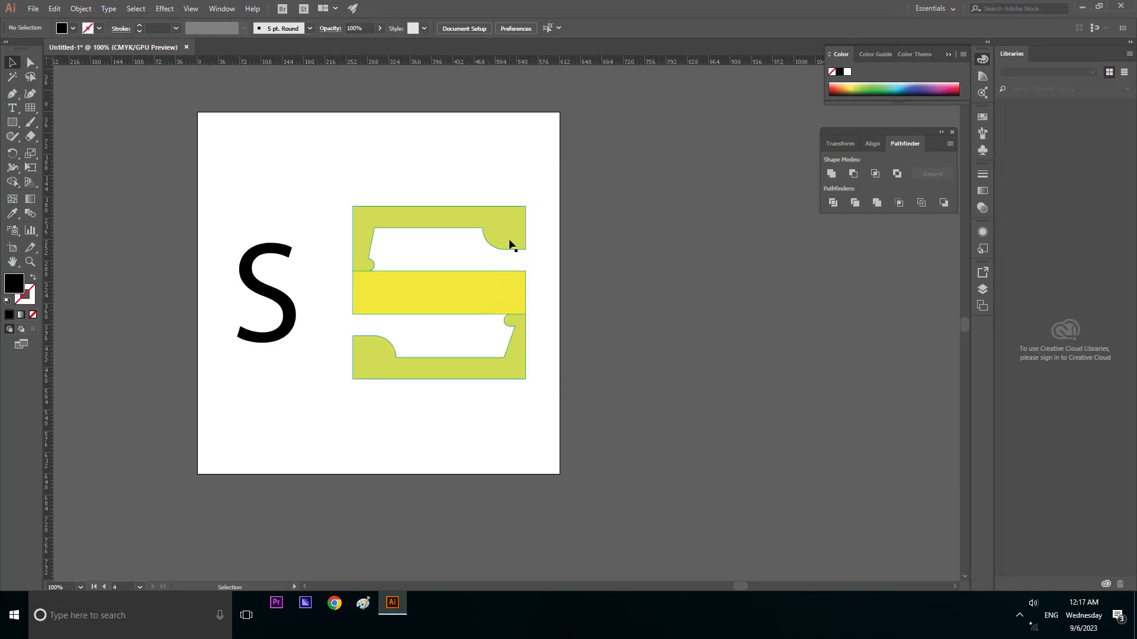
Move the two yellow-green pieces and the yellow middle bar off the artboard to the right.
{"action": "left_click", "coordinate": [509, 240]}
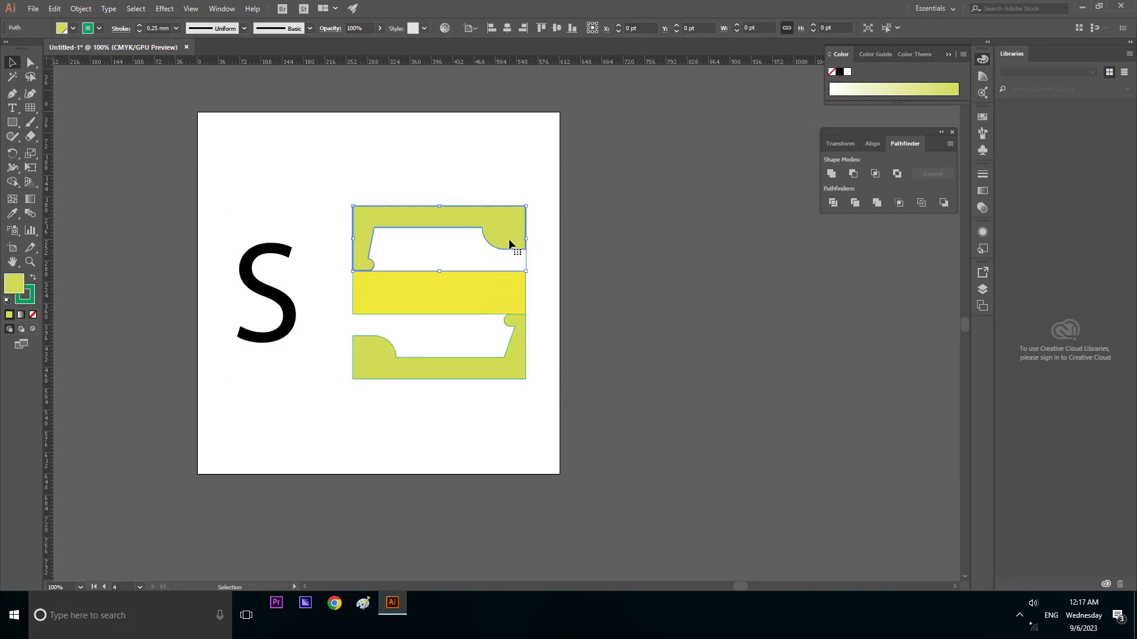
{"action": "left_click", "coordinate": [471, 290]}
{"action": "left_click", "coordinate": [519, 370], "text": "shift"}
{"action": "left_click", "coordinate": [510, 336], "text": "shift"}
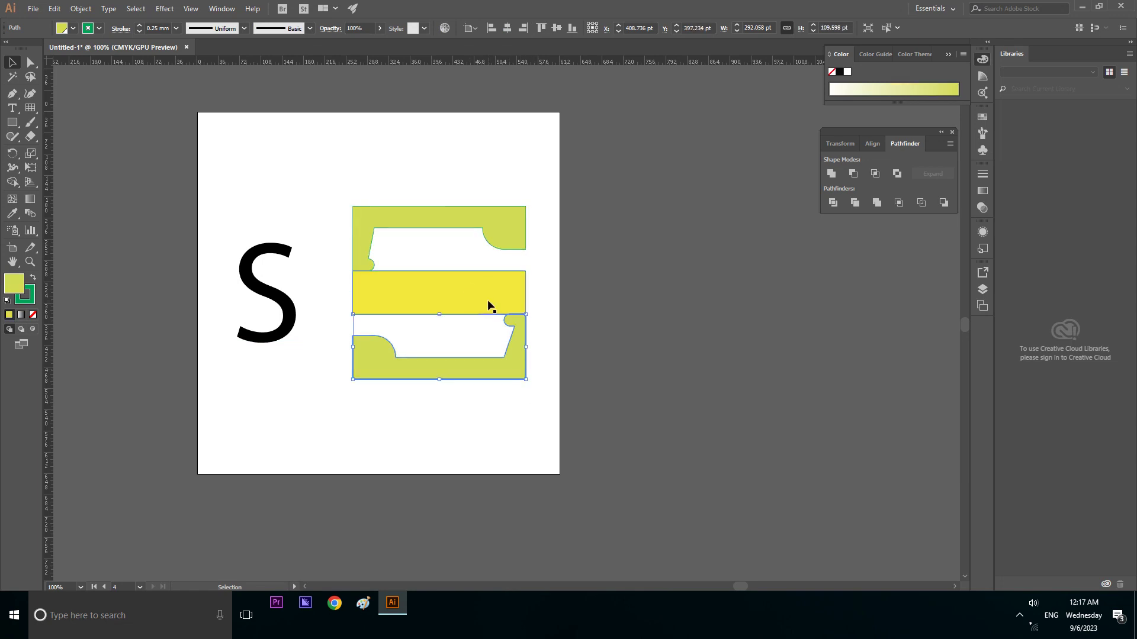
{"action": "left_click", "coordinate": [496, 240], "text": "shift"}
{"action": "left_click", "coordinate": [520, 355], "text": "shift"}
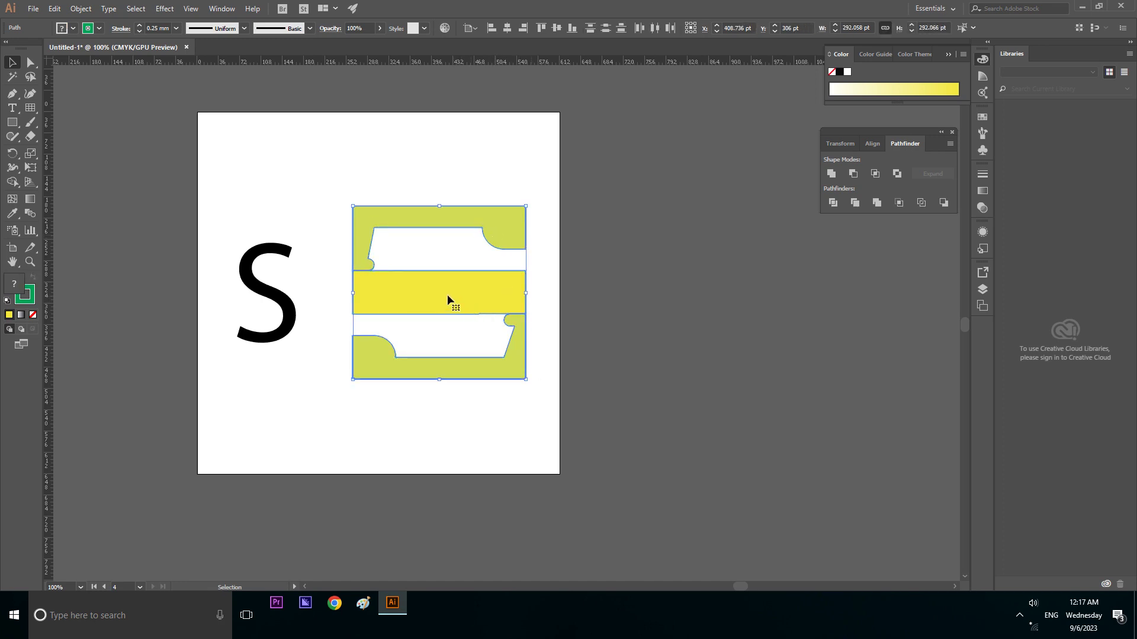
{"action": "left_click_drag", "start_coordinate": [436, 293], "coordinate": [745, 294]}
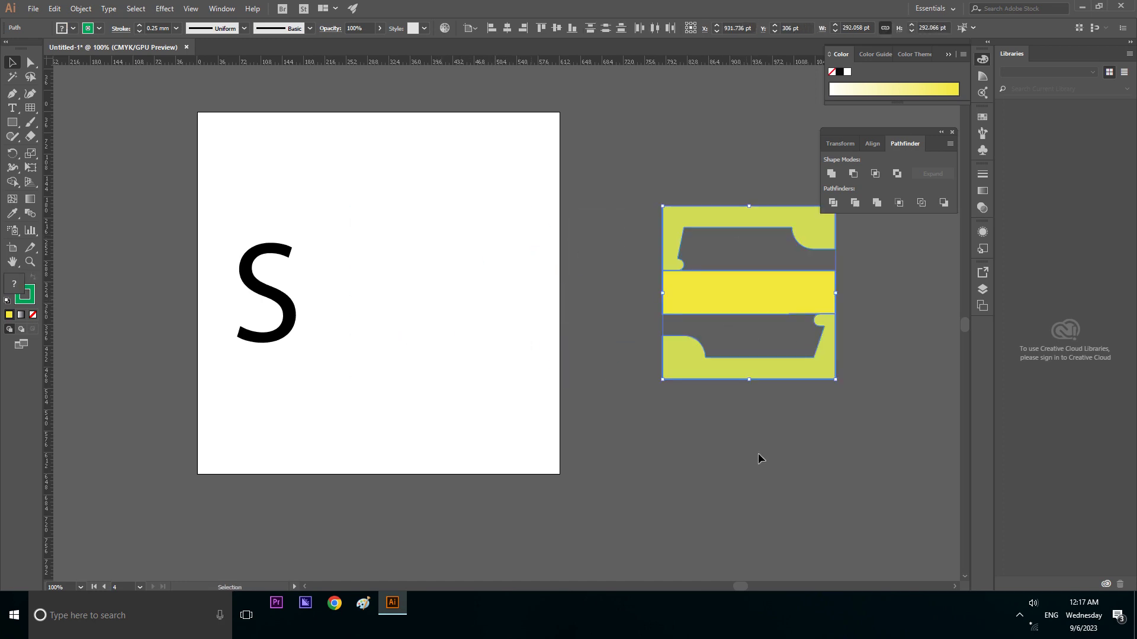
{"action": "left_click", "coordinate": [421, 310]}
{"action": "left_click", "coordinate": [30, 107]}
Draw a 327×327 pt rectangular grid and Shape Builder-merge its top, left and middle cells into an S.
{"action": "left_click_drag", "start_coordinate": [347, 195], "coordinate": [541, 389]}
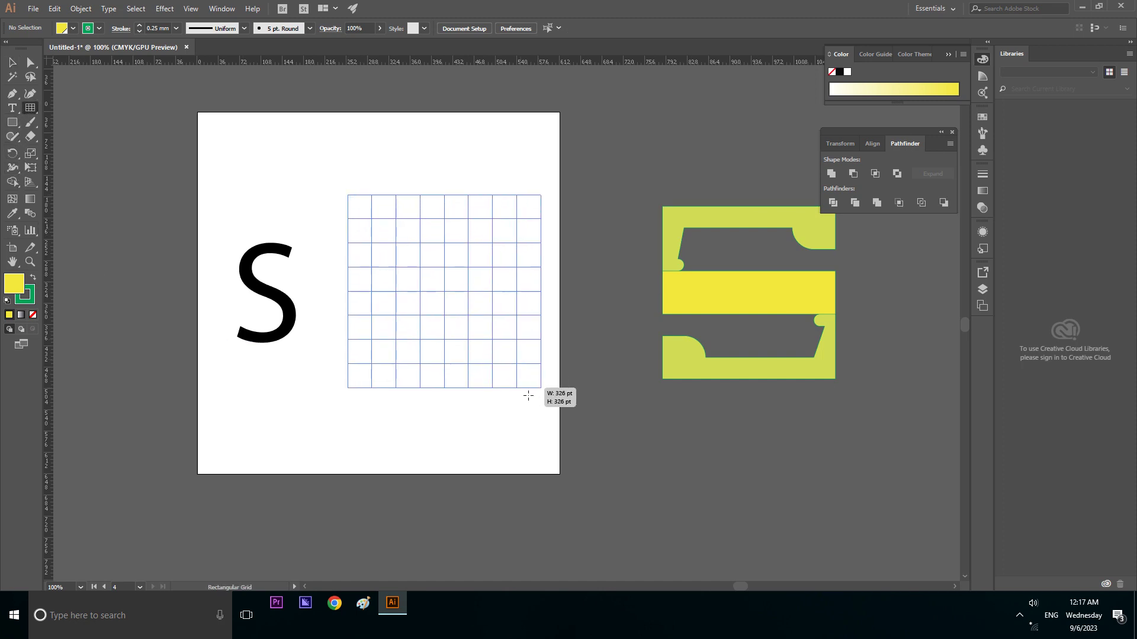
{"action": "left_click", "coordinate": [12, 62]}
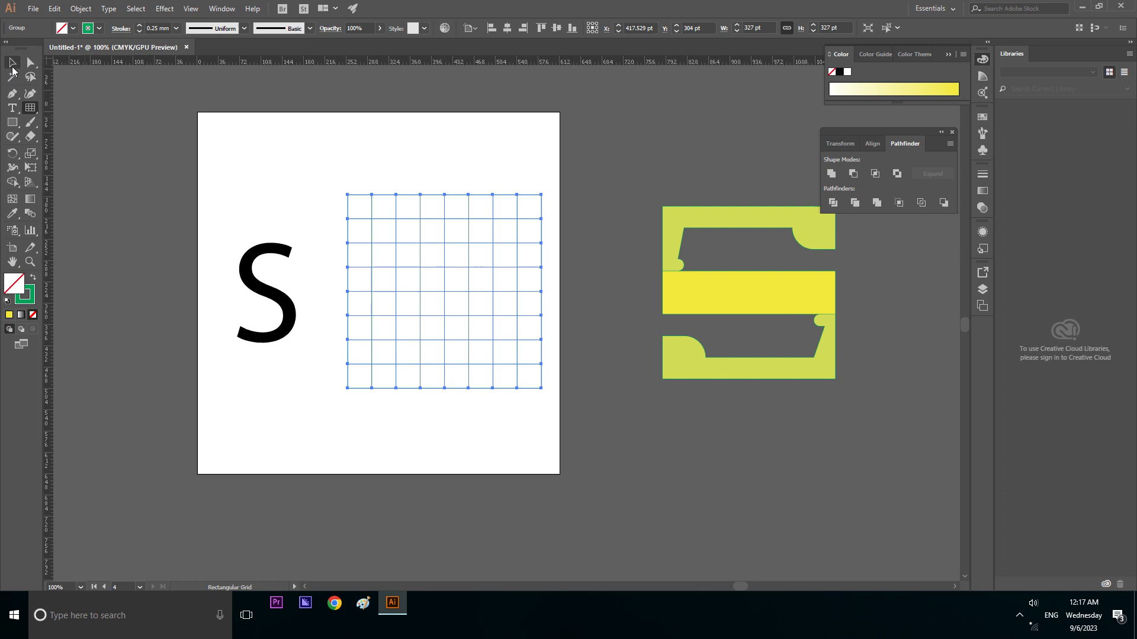
{"action": "left_click", "coordinate": [12, 181]}
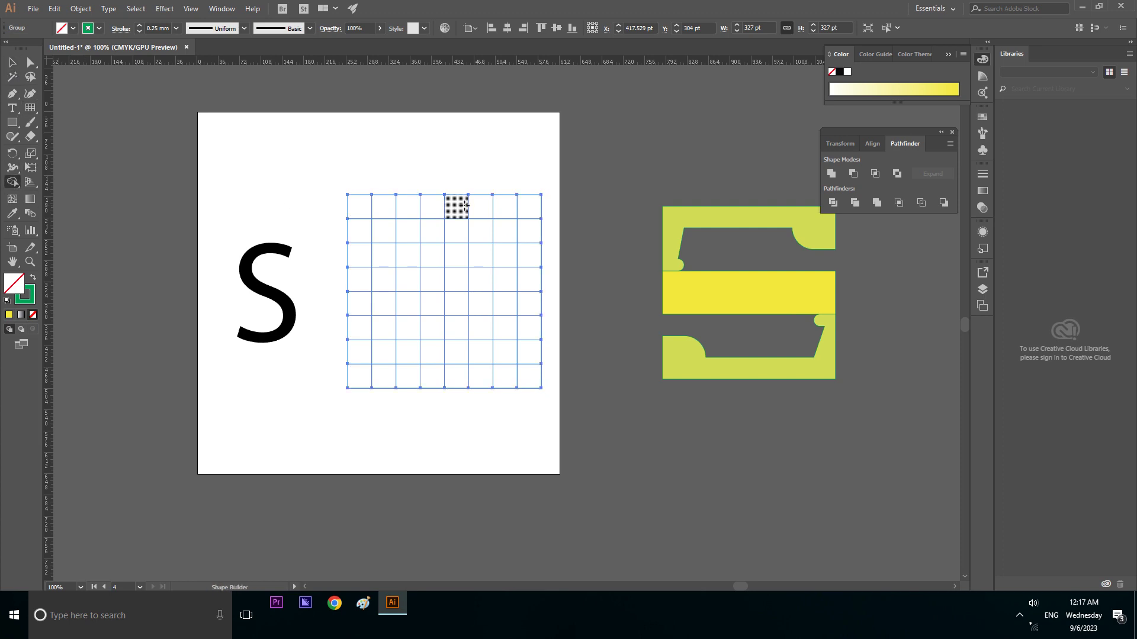
{"action": "mouse_move", "coordinate": [531, 217]}
{"action": "left_mouse_down"}
{"action": "mouse_move", "coordinate": [341, 205]}
{"action": "mouse_move", "coordinate": [361, 251]}
{"action": "left_mouse_up"}
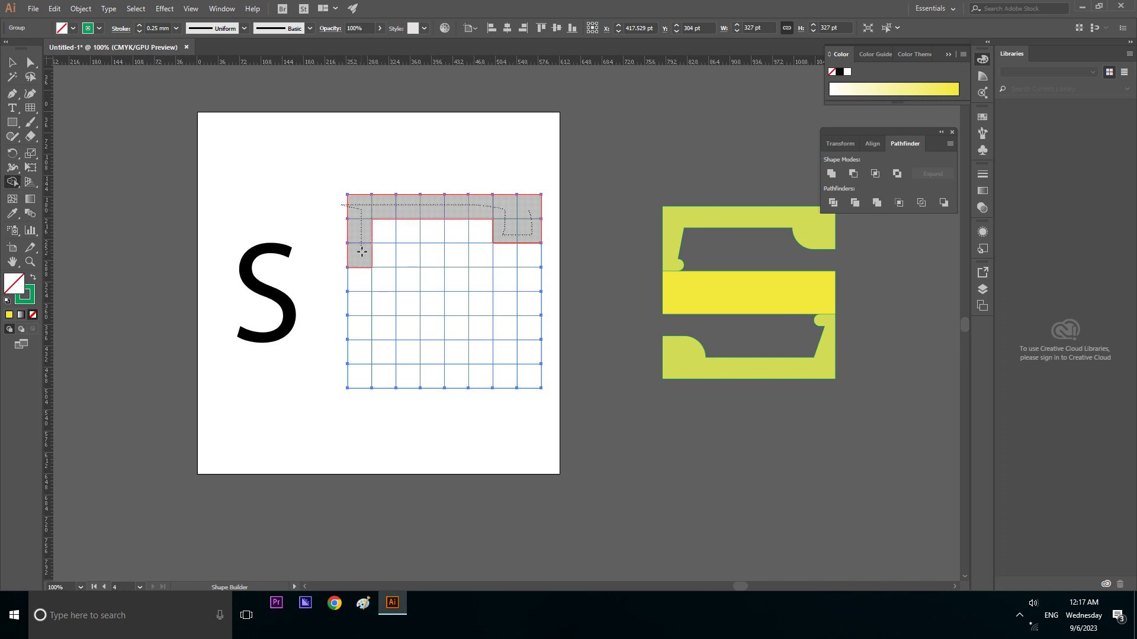
{"action": "mouse_move", "coordinate": [377, 253]}
{"action": "left_mouse_down"}
{"action": "mouse_move", "coordinate": [387, 233]}
{"action": "mouse_move", "coordinate": [379, 277]}
{"action": "mouse_move", "coordinate": [427, 304]}
{"action": "mouse_move", "coordinate": [536, 282]}
{"action": "left_mouse_up"}
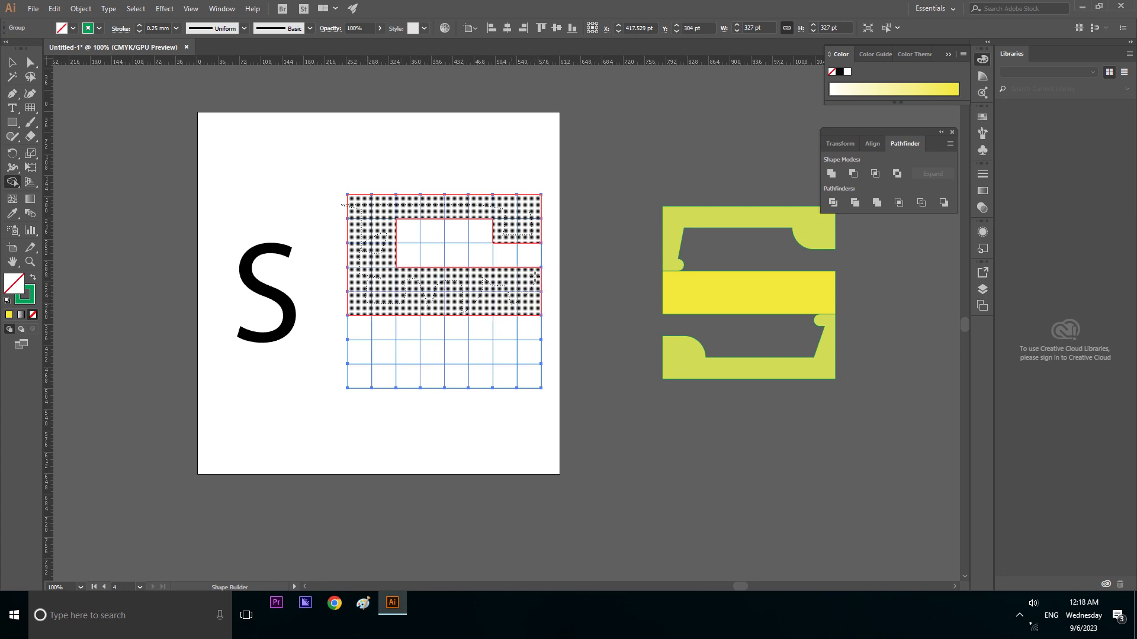
{"action": "mouse_move", "coordinate": [534, 324]}
{"action": "left_mouse_down"}
{"action": "mouse_move", "coordinate": [532, 355]}
{"action": "mouse_move", "coordinate": [502, 381]}
{"action": "mouse_move", "coordinate": [359, 367]}
{"action": "mouse_move", "coordinate": [387, 352]}
{"action": "left_mouse_up"}
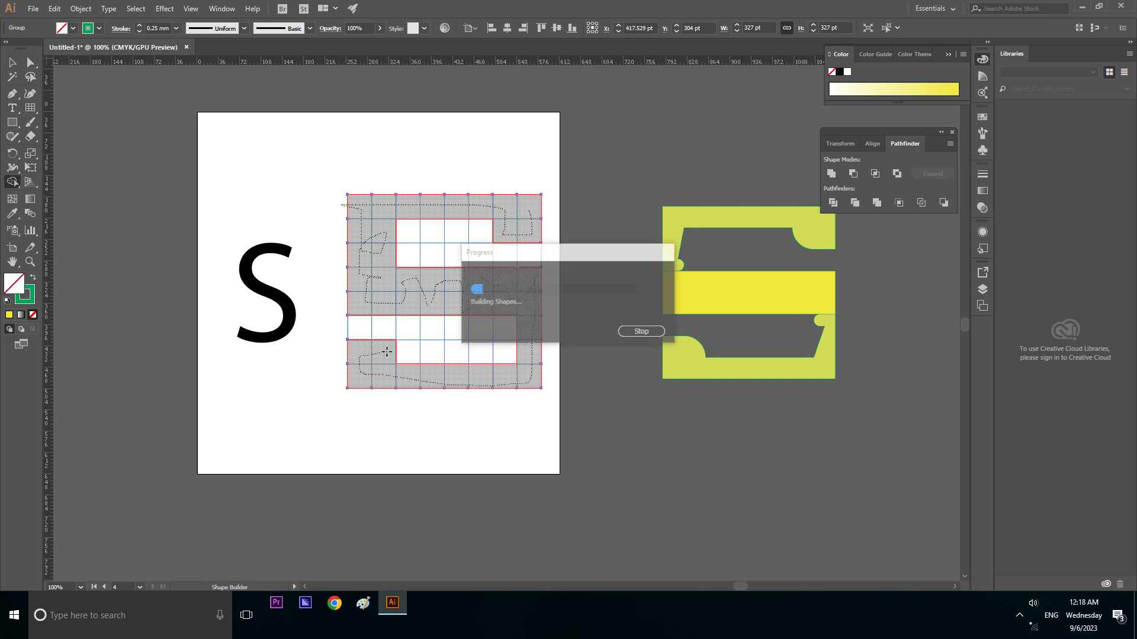
{"action": "left_click", "coordinate": [641, 330]}
Ungroup the grid and move the merged S outline off the artboard to the right.
{"action": "key", "text": "v"}
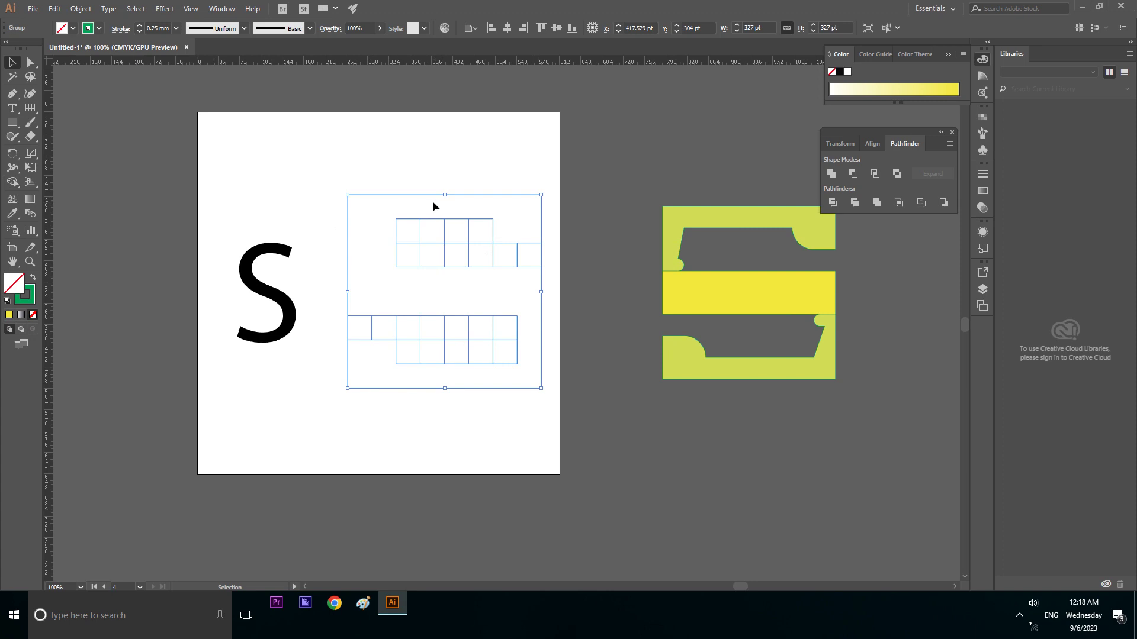
{"action": "right_click", "coordinate": [423, 193]}
{"action": "left_click", "coordinate": [464, 279]}
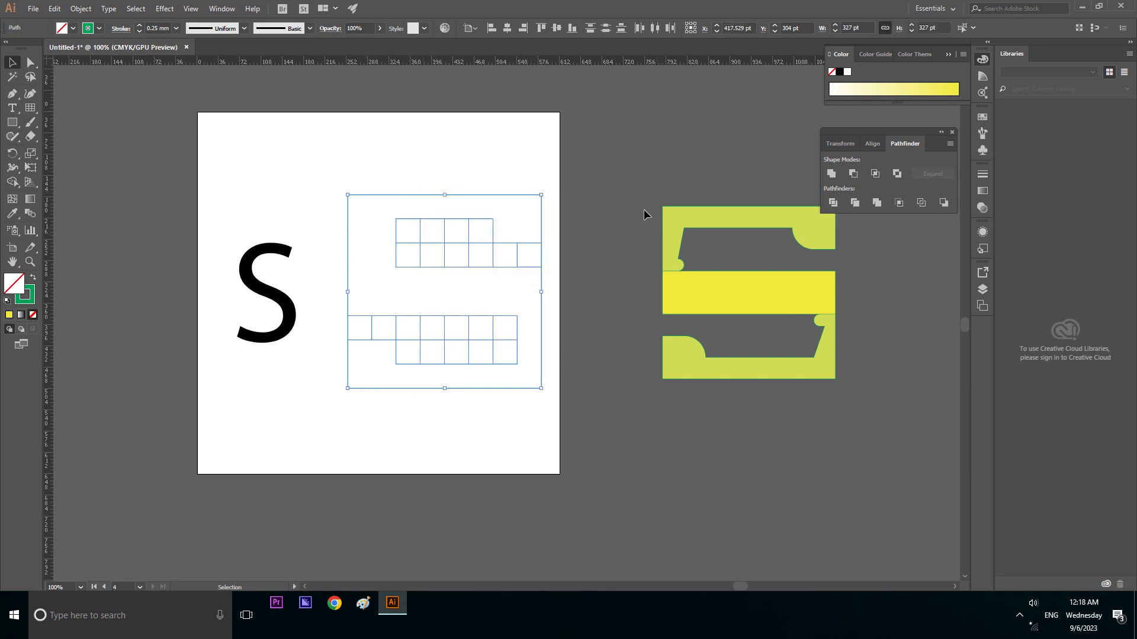
{"action": "left_click_drag", "start_coordinate": [522, 194], "coordinate": [522, 98]}
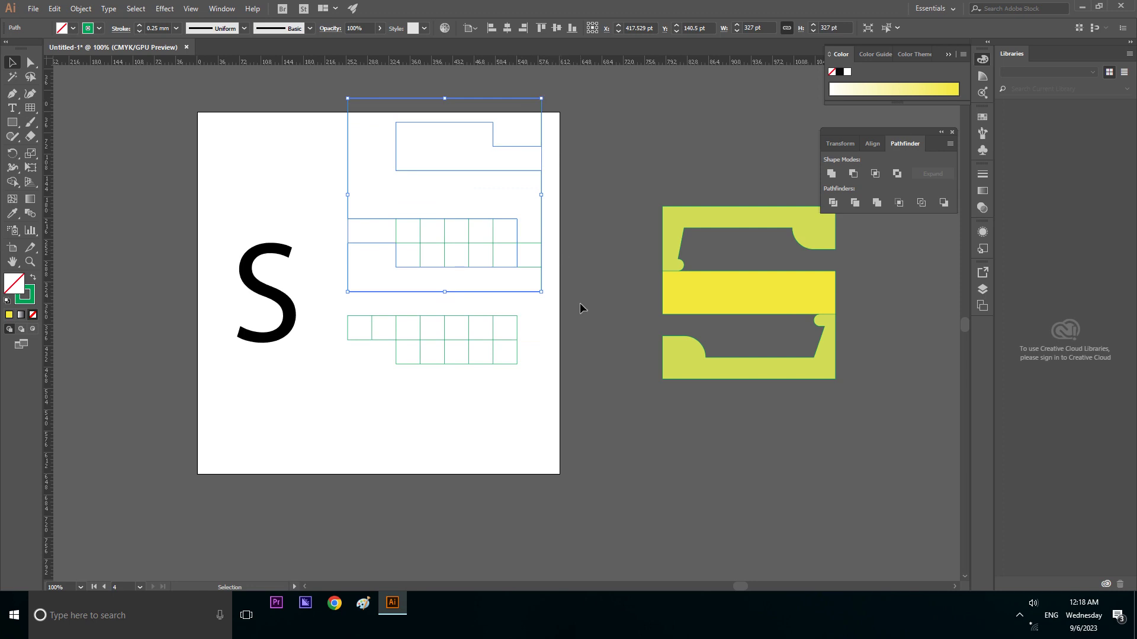
{"action": "left_click_drag", "start_coordinate": [463, 105], "coordinate": [715, 122]}
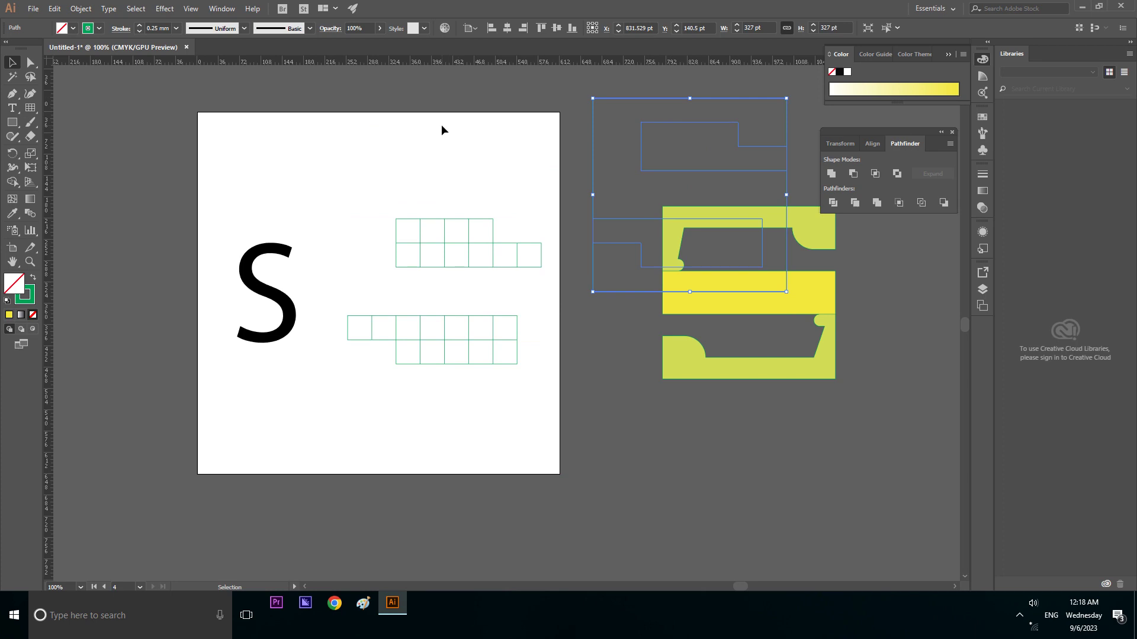
Delete the leftover grid cells.
{"action": "left_click_drag", "start_coordinate": [278, 112], "coordinate": [551, 428]}
{"action": "left_click", "coordinate": [410, 288]}
{"action": "left_click_drag", "start_coordinate": [333, 185], "coordinate": [556, 432]}
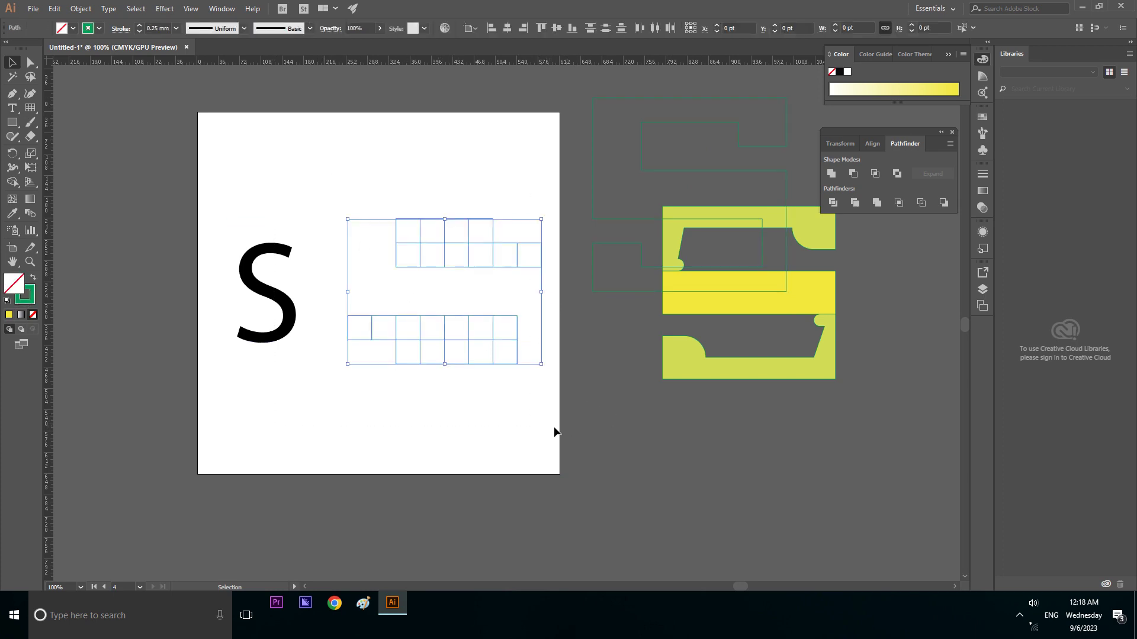
{"action": "key", "text": "Delete"}
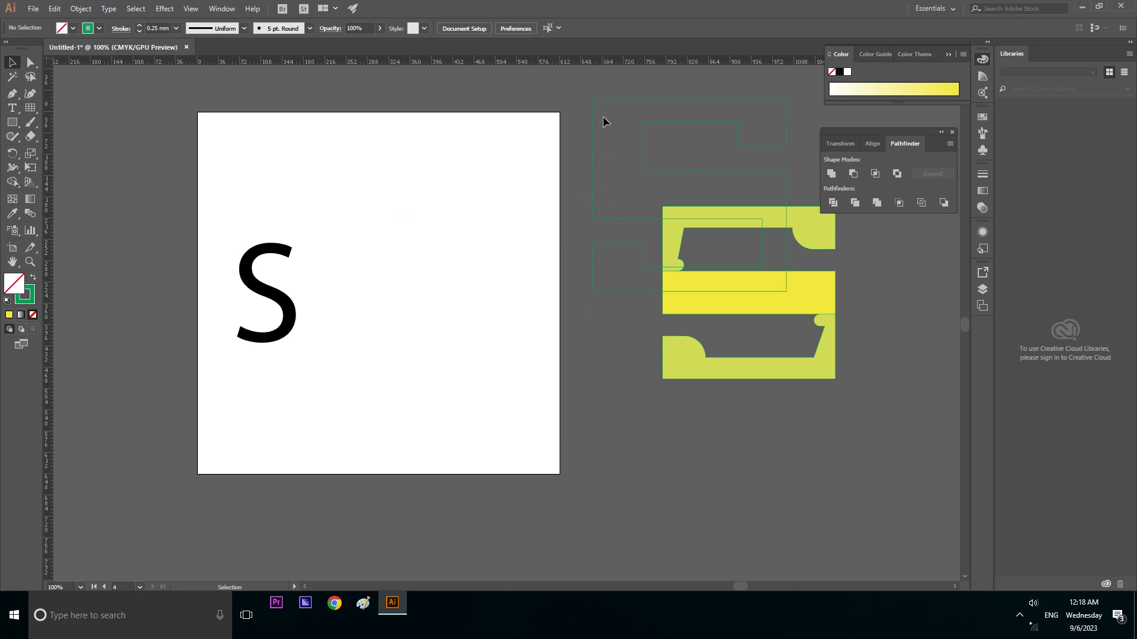
Move the S outline back onto the artboard beside the black S letter.
{"action": "left_click", "coordinate": [605, 99]}
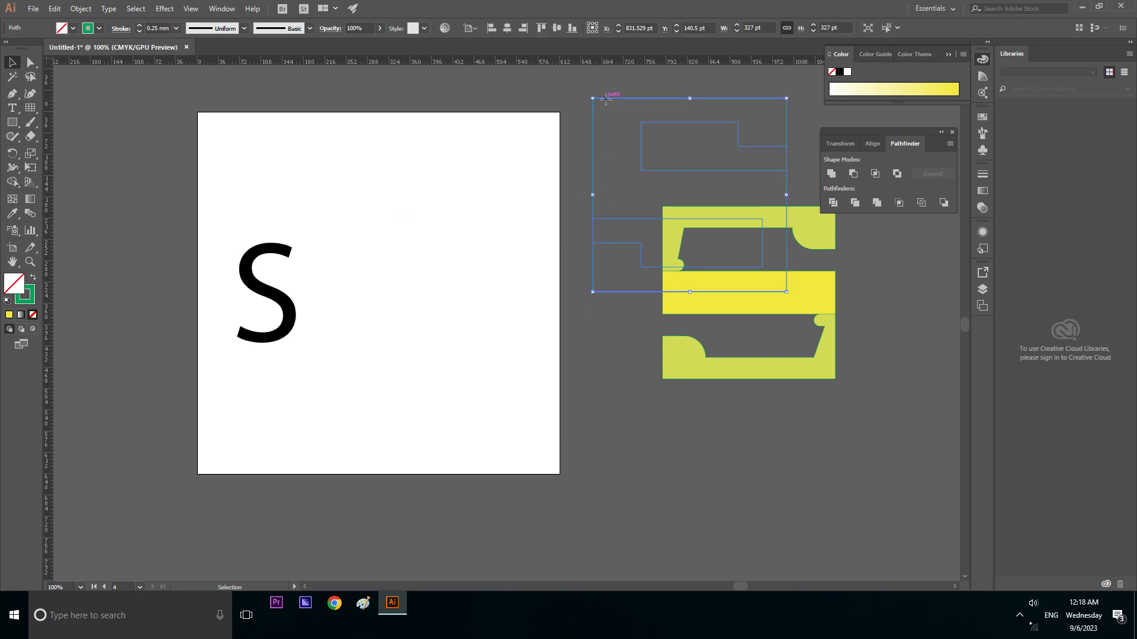
{"action": "mouse_move", "coordinate": [605, 99]}
{"action": "left_mouse_down"}
{"action": "mouse_move", "coordinate": [363, 99]}
{"action": "mouse_move", "coordinate": [420, 178]}
{"action": "left_mouse_up"}
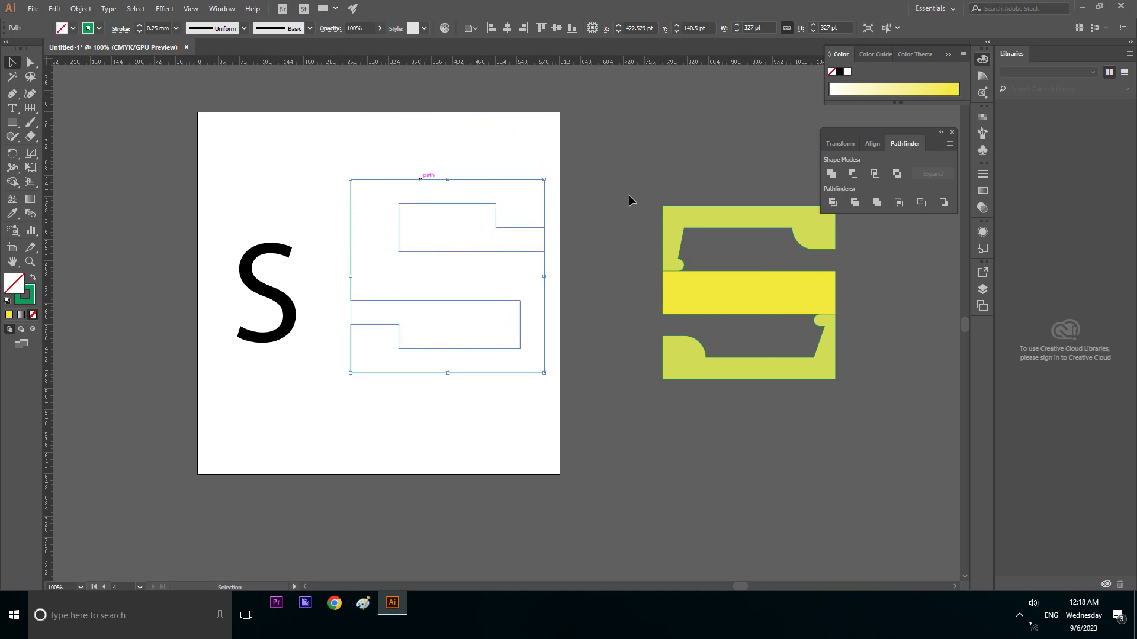
{"action": "left_click", "coordinate": [491, 213]}
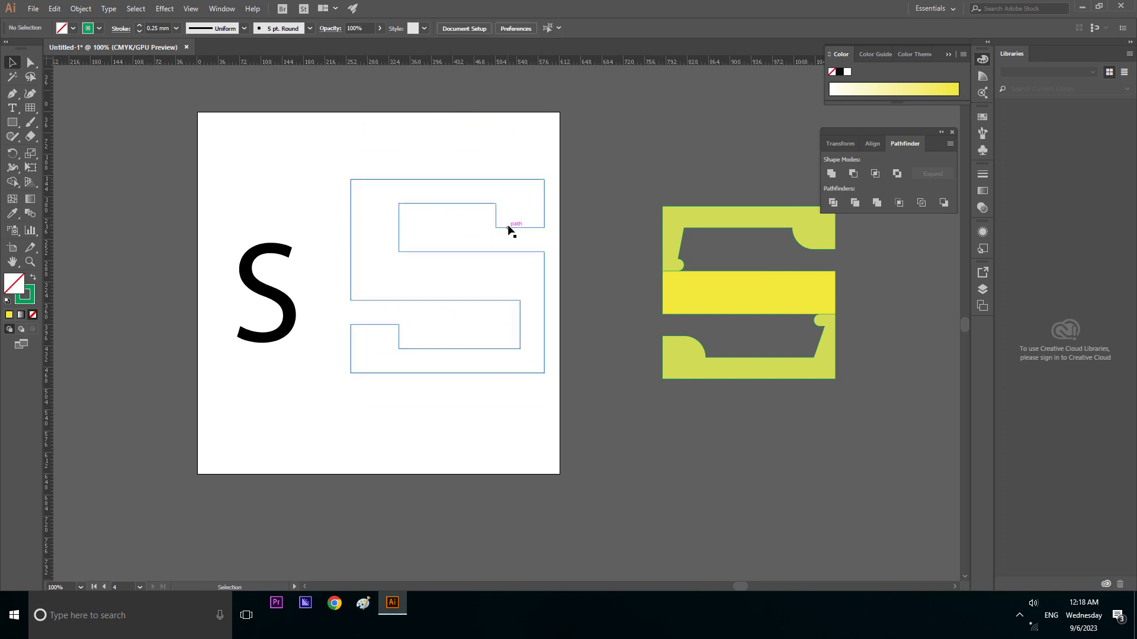
{"action": "left_click", "coordinate": [508, 228]}
Drag the live corner widgets to round the S's inner top-right and lower-left corners to 40.87 pt.
{"action": "left_click", "coordinate": [31, 63]}
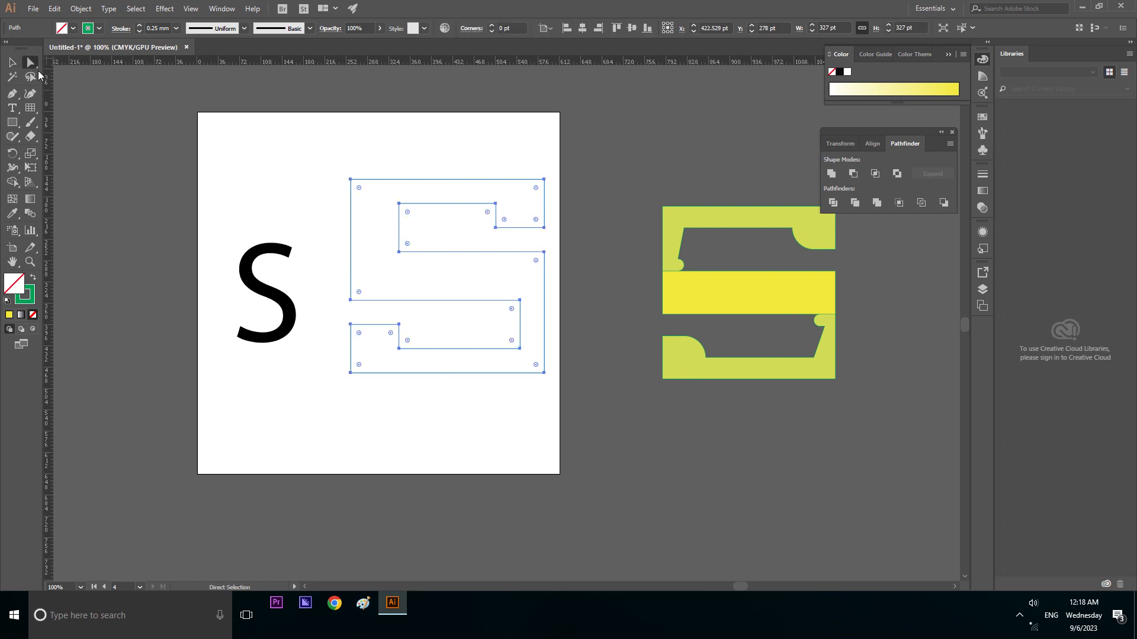
{"action": "left_click_drag", "start_coordinate": [504, 220], "coordinate": [520, 204]}
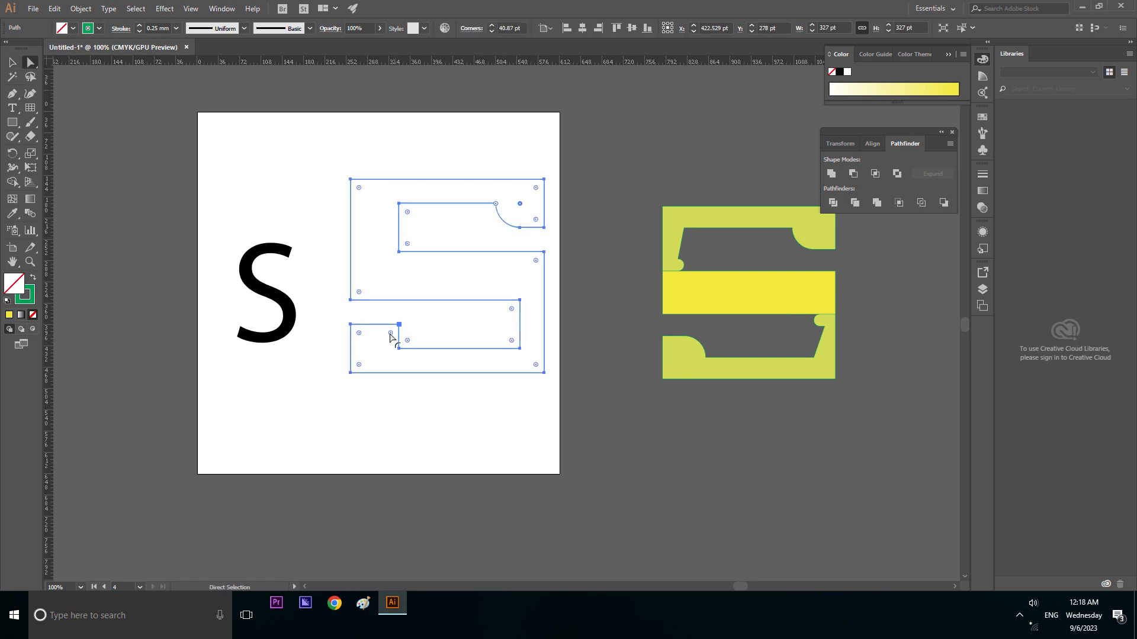
{"action": "left_click_drag", "start_coordinate": [390, 336], "coordinate": [373, 349]}
{"action": "left_click", "coordinate": [13, 63]}
{"action": "left_click", "coordinate": [587, 182]}
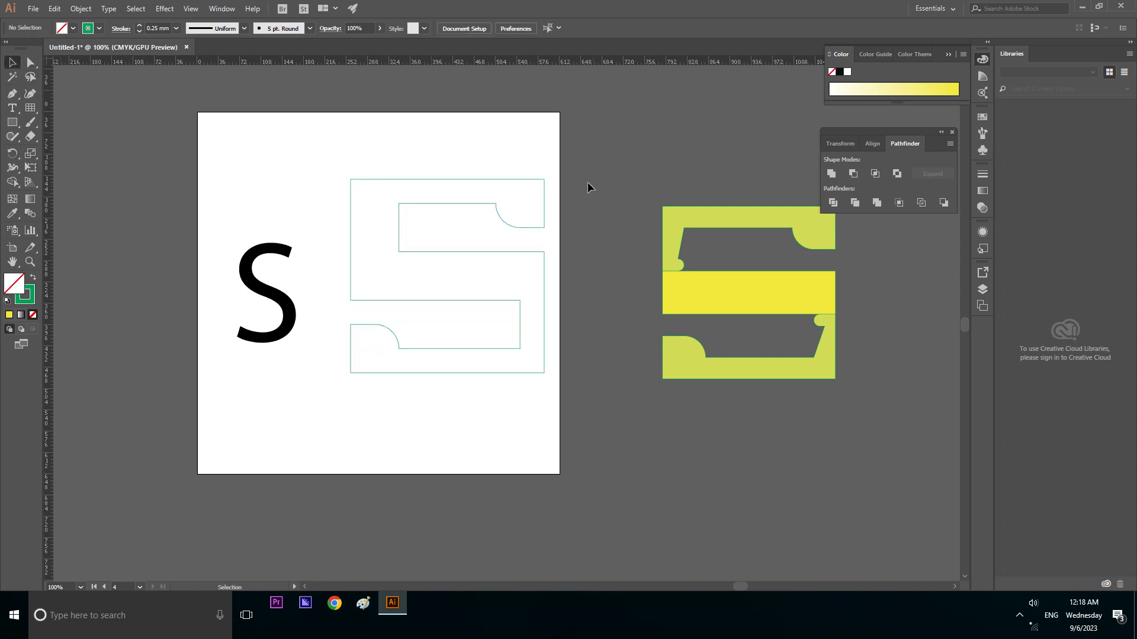
{"action": "left_click", "coordinate": [407, 253]}
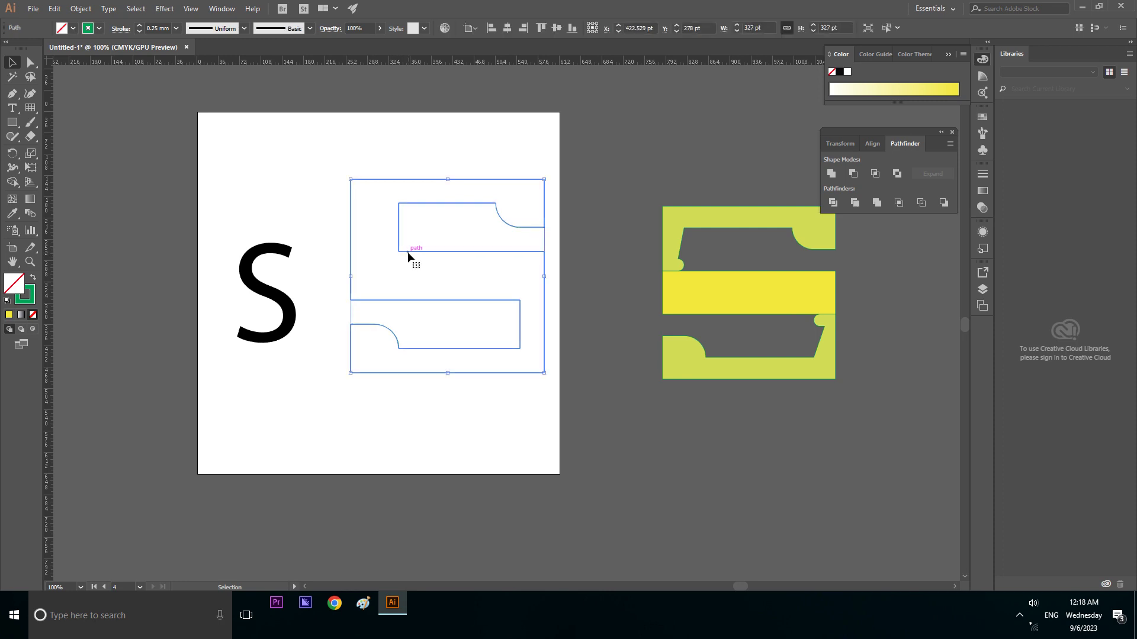
Duplicate the S outline, scale the copy down and place it on the artboard at about 192 pt.
{"action": "scroll", "coordinate": [296, 299], "scroll_direction": "down", "scroll_amount": 1}
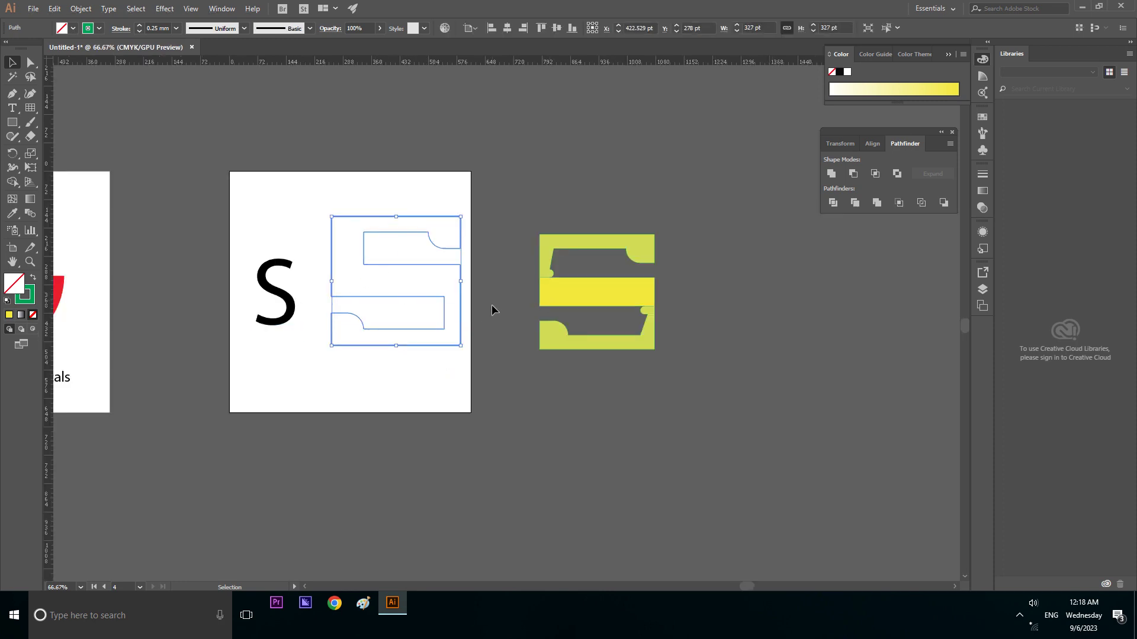
{"action": "left_click_drag", "start_coordinate": [462, 312], "coordinate": [820, 309]}
{"action": "left_click", "coordinate": [832, 390]}
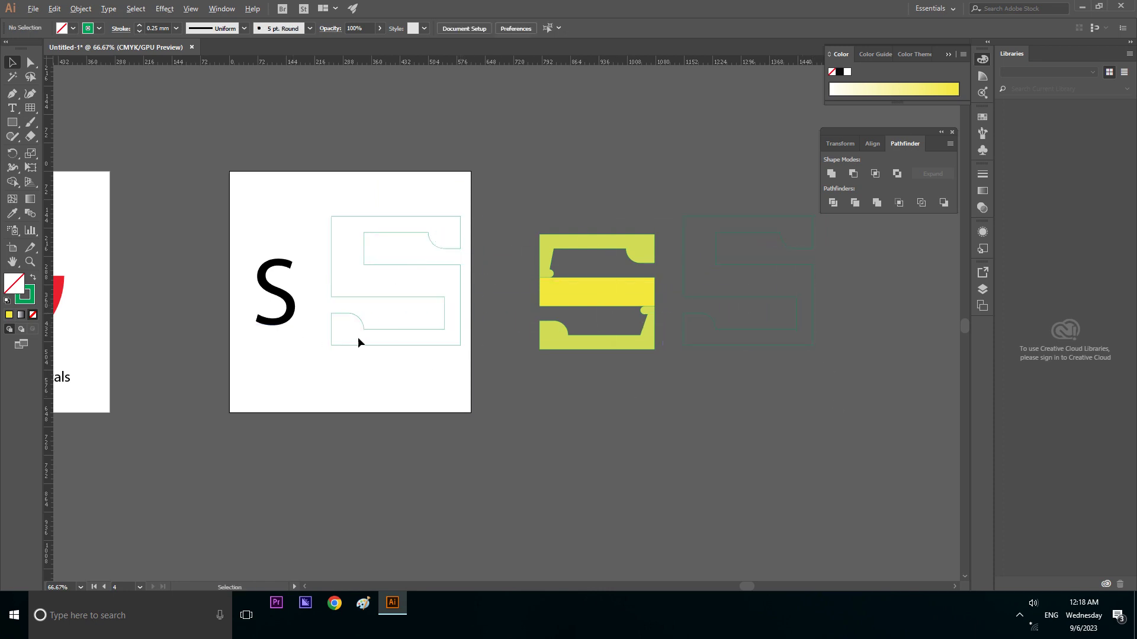
{"action": "left_click", "coordinate": [461, 305]}
{"action": "mouse_move", "coordinate": [460, 217]}
{"action": "left_mouse_down"}
{"action": "mouse_move", "coordinate": [437, 258]}
{"action": "mouse_move", "coordinate": [304, 208]}
{"action": "left_mouse_up"}
{"action": "left_click_drag", "start_coordinate": [772, 338], "coordinate": [416, 354]}
{"action": "mouse_move", "coordinate": [460, 241]}
{"action": "left_mouse_down"}
{"action": "mouse_move", "coordinate": [421, 278]}
{"action": "mouse_move", "coordinate": [369, 251]}
{"action": "mouse_move", "coordinate": [435, 230]}
{"action": "left_mouse_up"}
{"action": "scroll", "coordinate": [390, 299], "scroll_direction": "up", "scroll_amount": 2}
{"action": "left_click", "coordinate": [521, 378]}
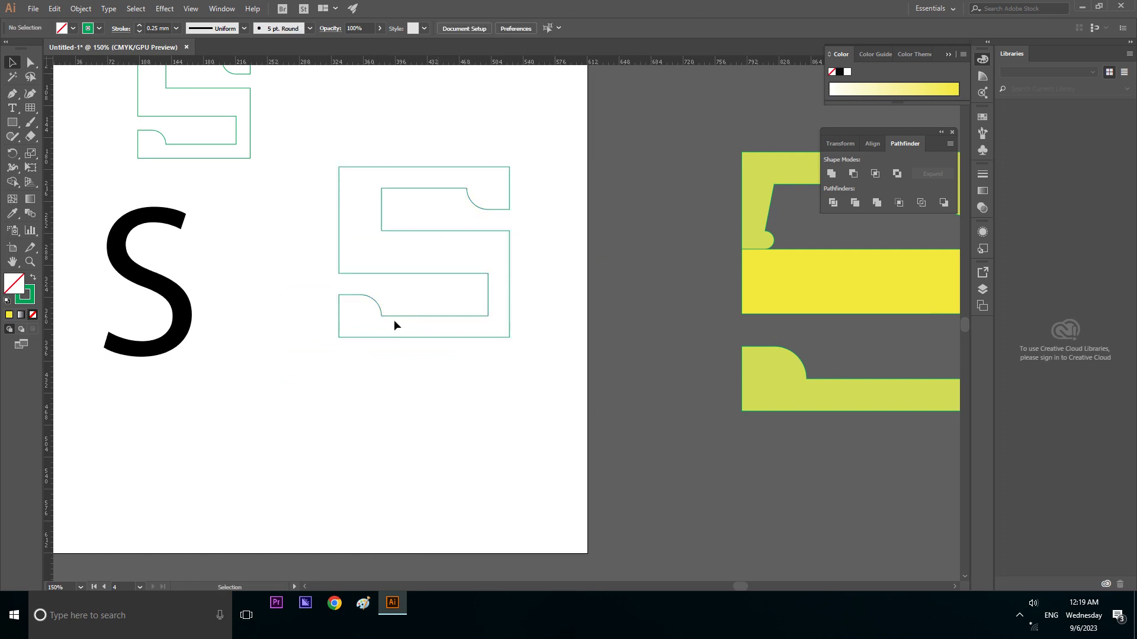
Draw a thin 108×14 pt bar across the S's upper-left inner join.
{"action": "left_click_drag", "start_coordinate": [12, 122], "coordinate": [52, 124]}
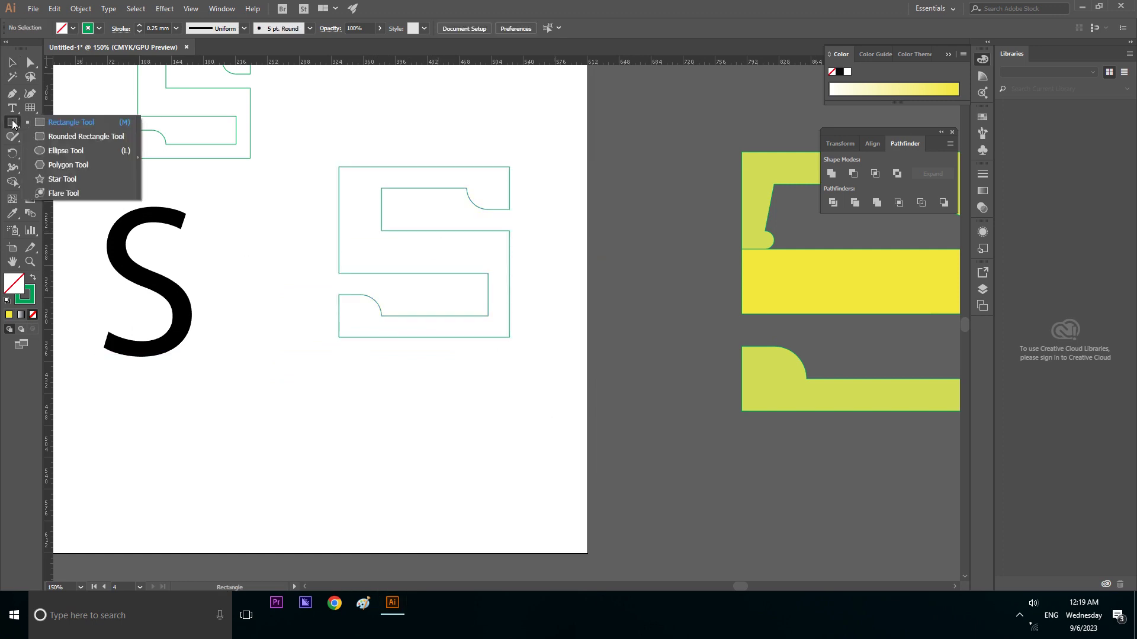
{"action": "left_click", "coordinate": [52, 123]}
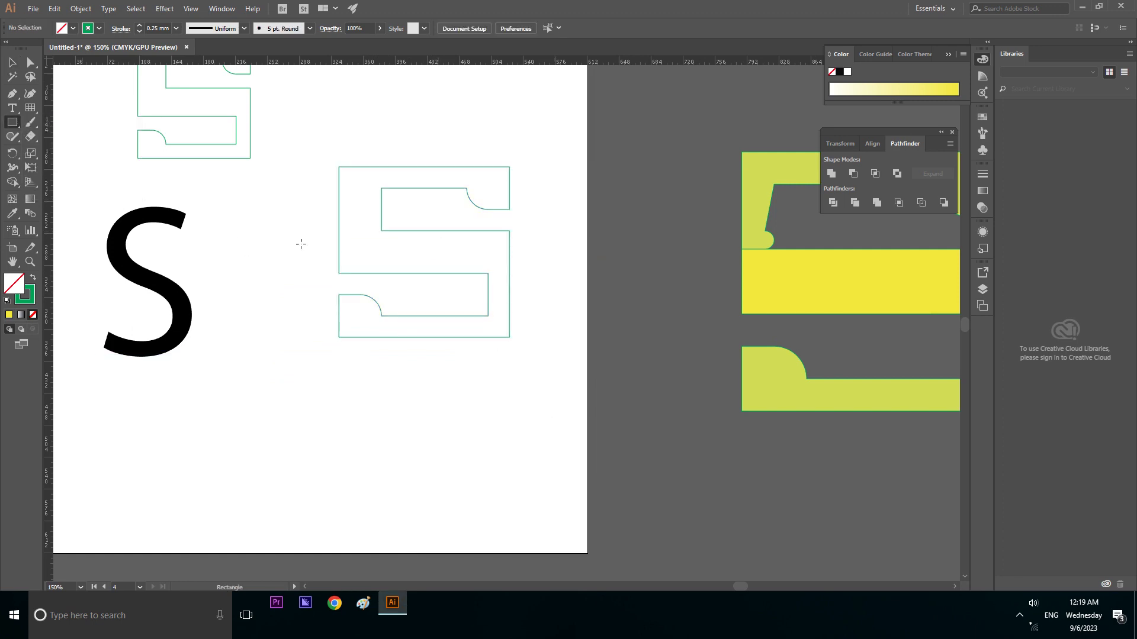
{"action": "left_click_drag", "start_coordinate": [306, 218], "coordinate": [403, 230]}
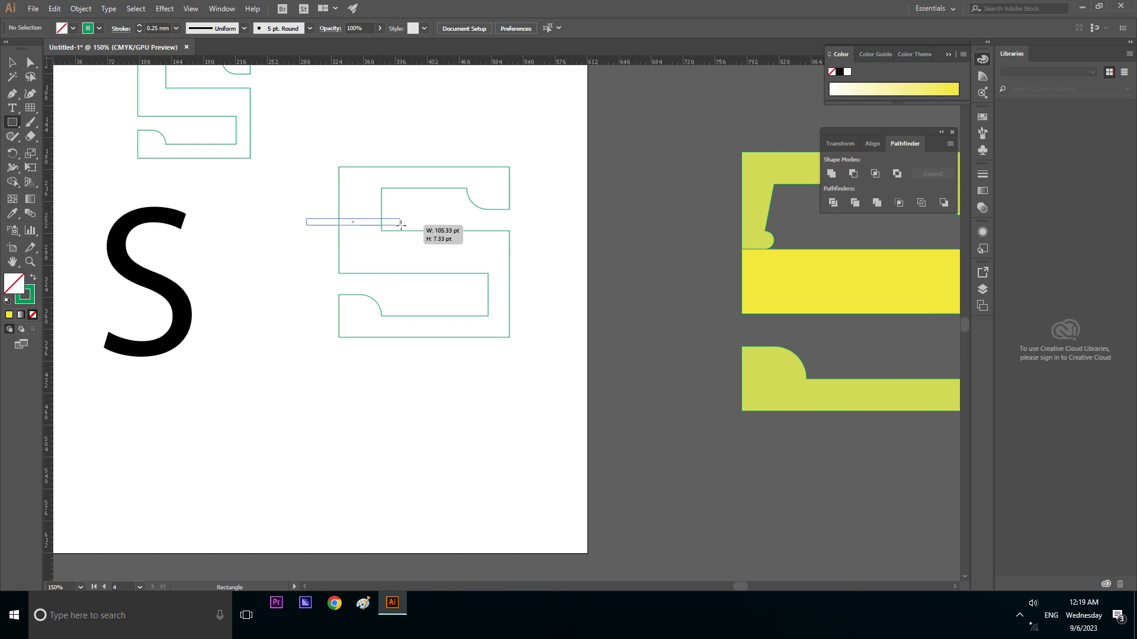
{"action": "left_click", "coordinate": [11, 63]}
Copy the bar to the S's lower right and nudge it down slightly.
{"action": "left_click_drag", "start_coordinate": [321, 233], "coordinate": [465, 289]}
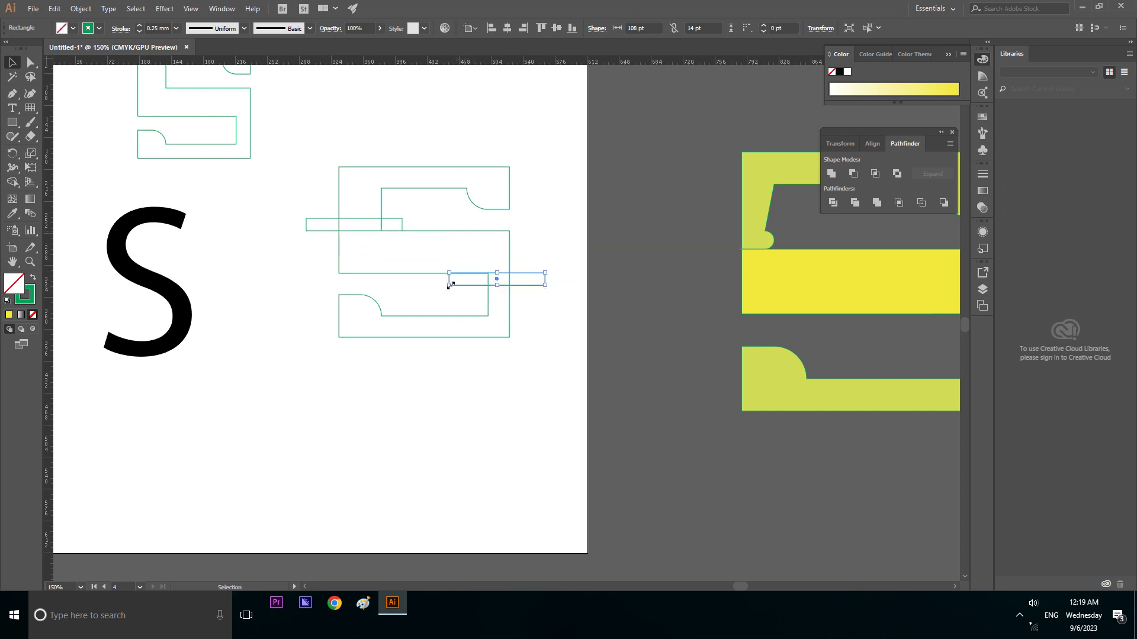
{"action": "left_click", "coordinate": [280, 144]}
{"action": "left_click_drag", "start_coordinate": [281, 144], "coordinate": [573, 381]}
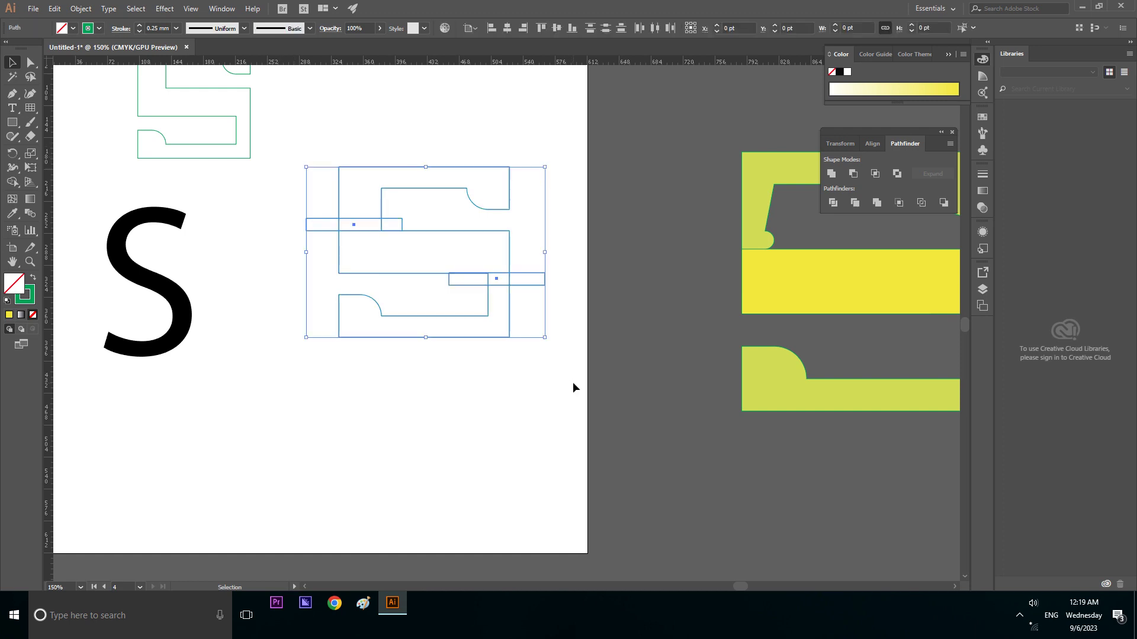
{"action": "left_click", "coordinate": [580, 340]}
{"action": "scroll", "coordinate": [537, 297], "scroll_direction": "up", "scroll_amount": 3}
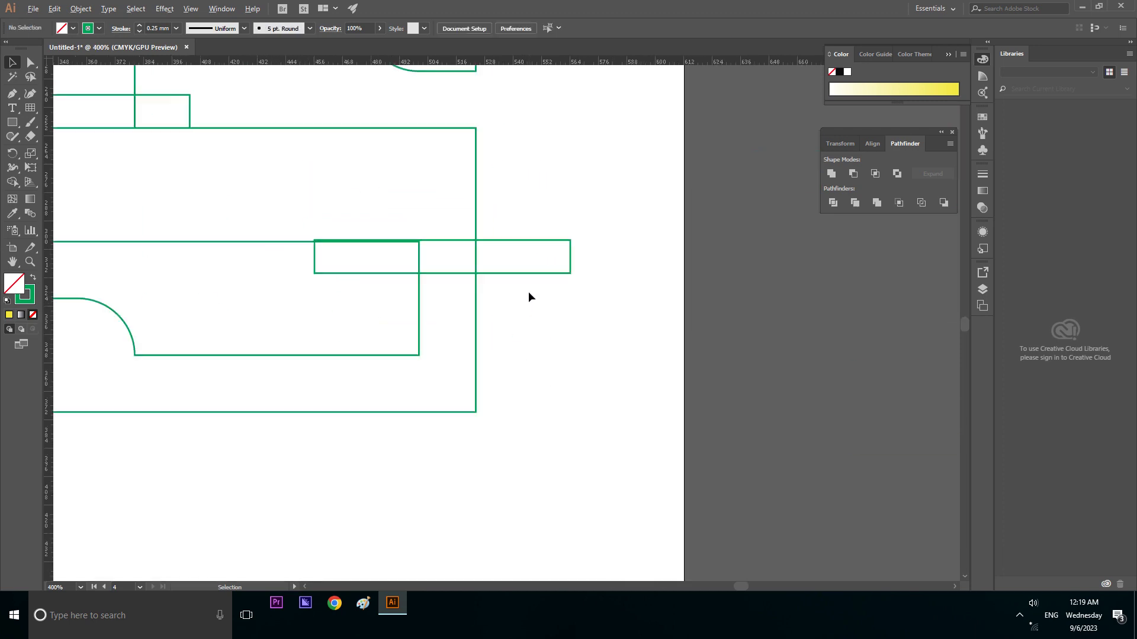
{"action": "scroll", "coordinate": [499, 278], "scroll_direction": "up", "scroll_amount": 1}
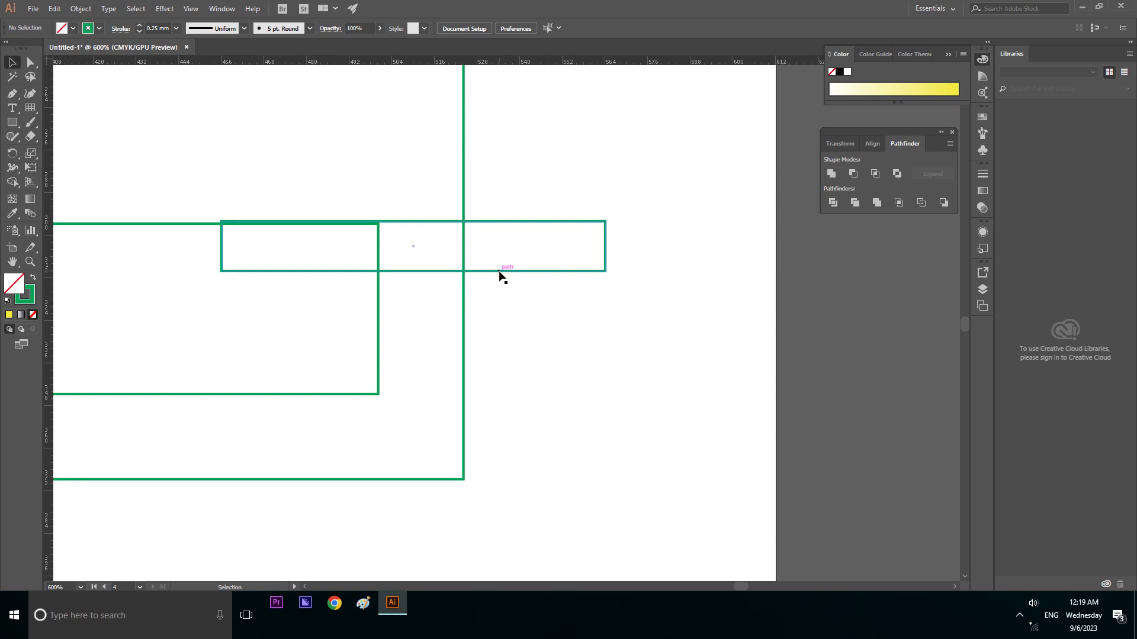
{"action": "left_click", "coordinate": [498, 272]}
{"action": "mouse_move", "coordinate": [498, 272]}
{"action": "left_mouse_down"}
{"action": "mouse_move", "coordinate": [506, 306]}
{"action": "mouse_move", "coordinate": [499, 272]}
{"action": "left_mouse_up"}
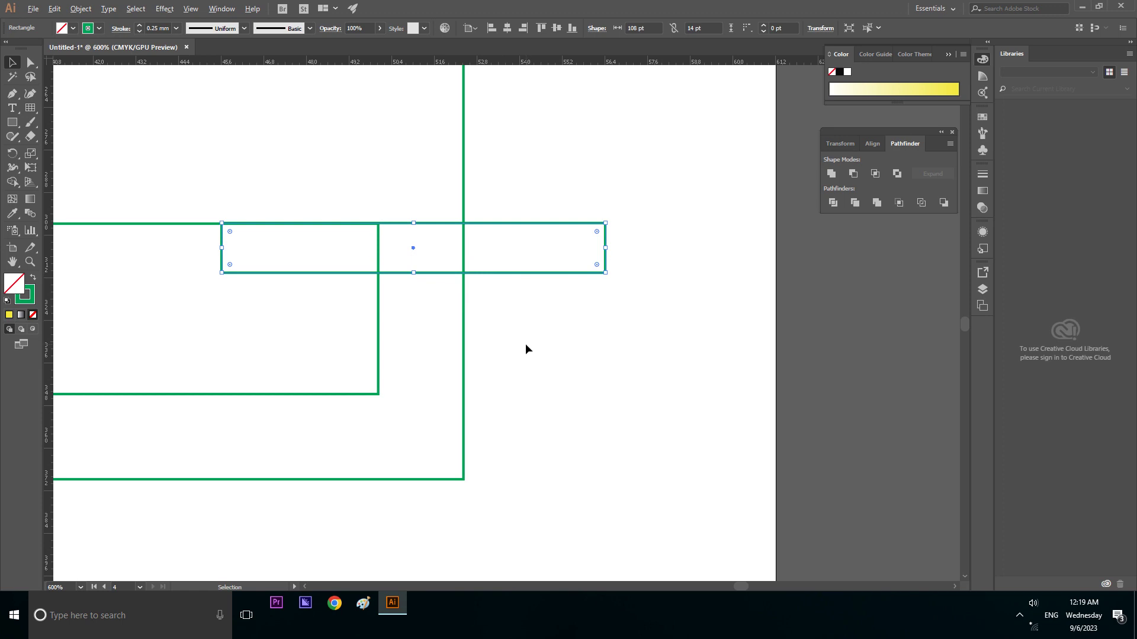
{"action": "scroll", "coordinate": [525, 344], "scroll_direction": "down", "scroll_amount": 2, "text": "alt"}
{"action": "scroll", "coordinate": [523, 360], "scroll_direction": "down", "scroll_amount": 2, "text": "alt"}
Divide the S outline and both bars with Pathfinder, then ungroup the pieces.
{"action": "left_click", "coordinate": [521, 402]}
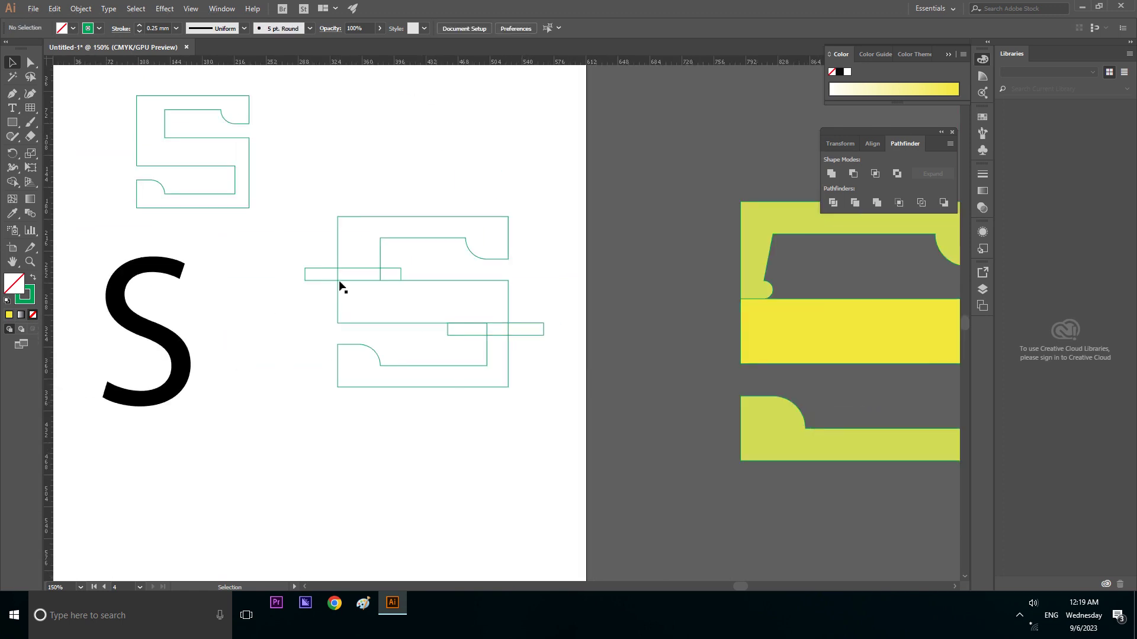
{"action": "left_click_drag", "start_coordinate": [282, 203], "coordinate": [559, 441]}
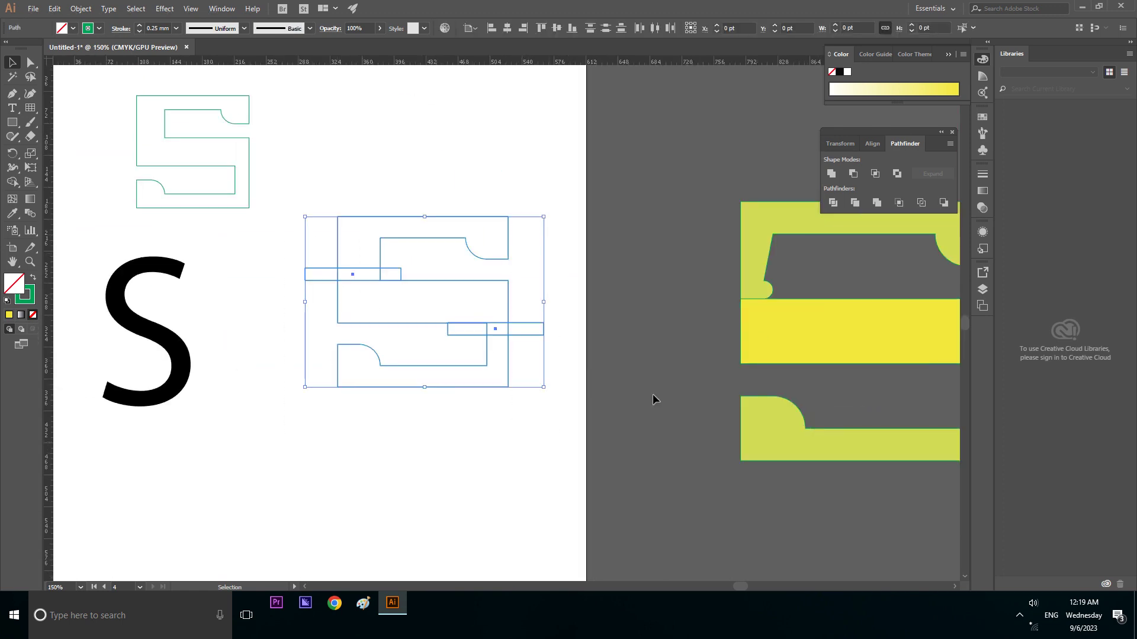
{"action": "left_click", "coordinate": [473, 304]}
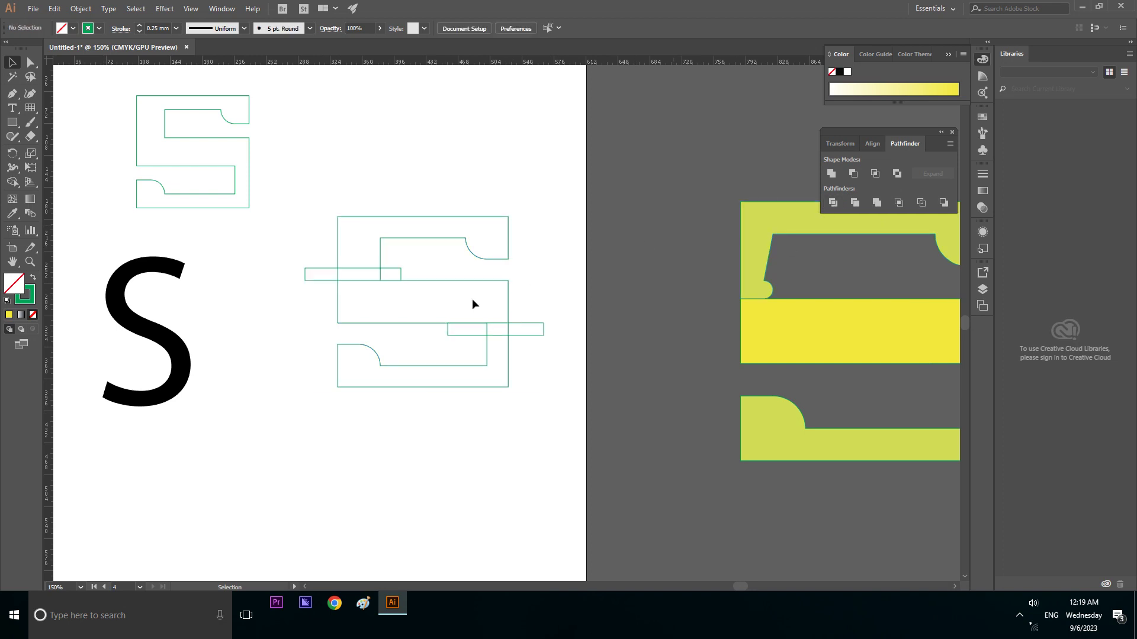
{"action": "left_click", "coordinate": [391, 273]}
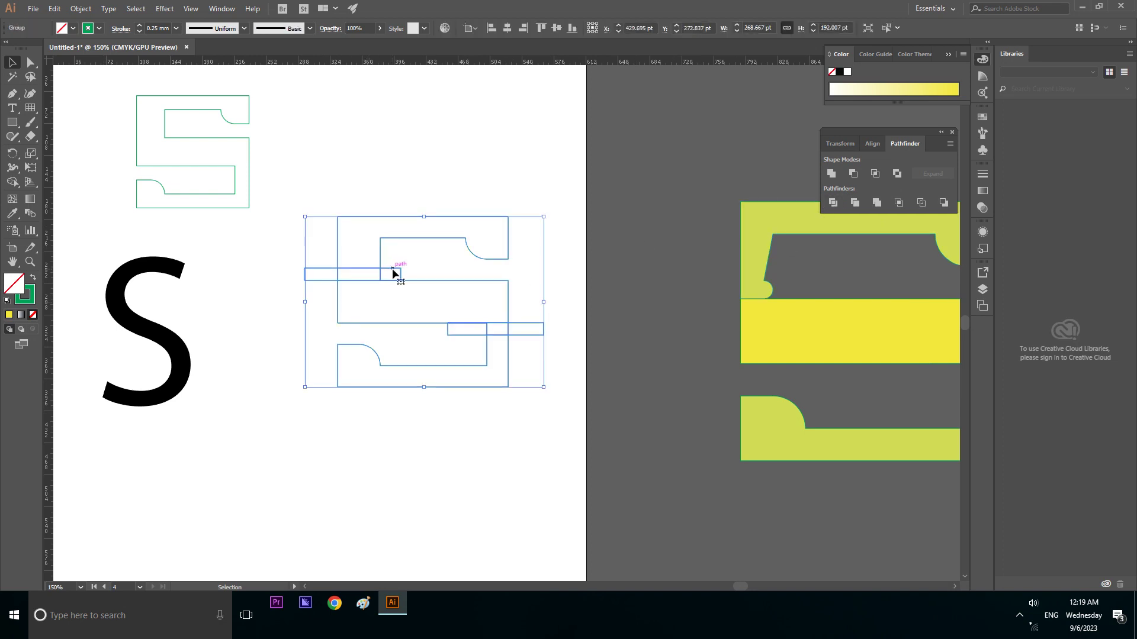
{"action": "right_click", "coordinate": [393, 273]}
{"action": "left_click", "coordinate": [435, 355]}
{"action": "left_click", "coordinate": [690, 340]}
Delete the bar fragments sticking out past the S on the left and lower right.
{"action": "left_click", "coordinate": [322, 271]}
{"action": "left_click_drag", "start_coordinate": [305, 274], "coordinate": [338, 274]}
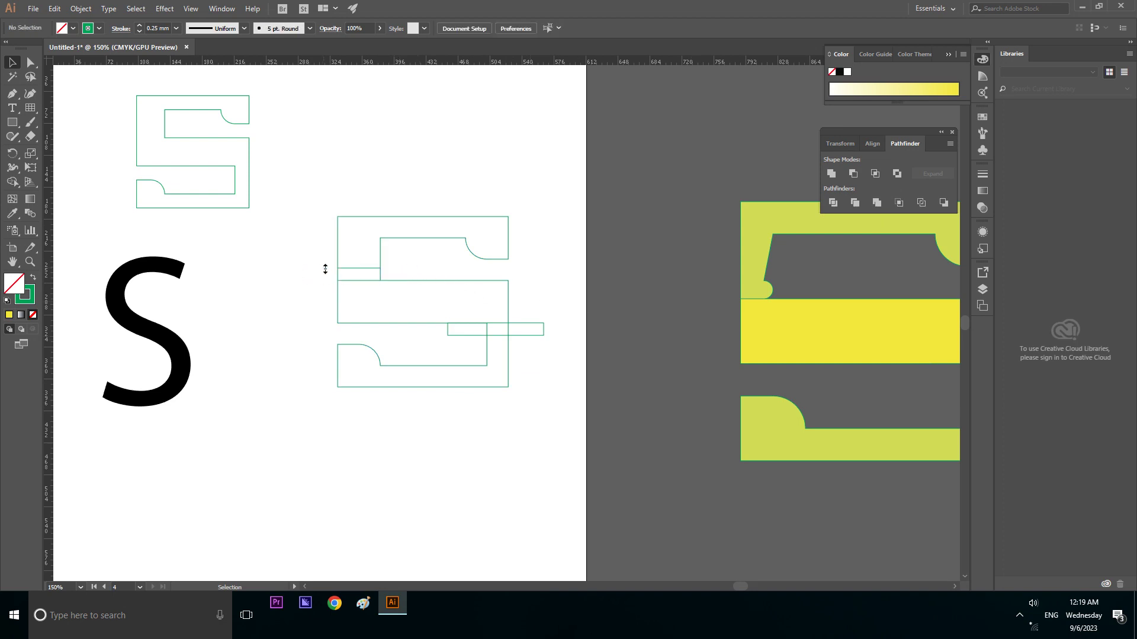
{"action": "left_click", "coordinate": [359, 271]}
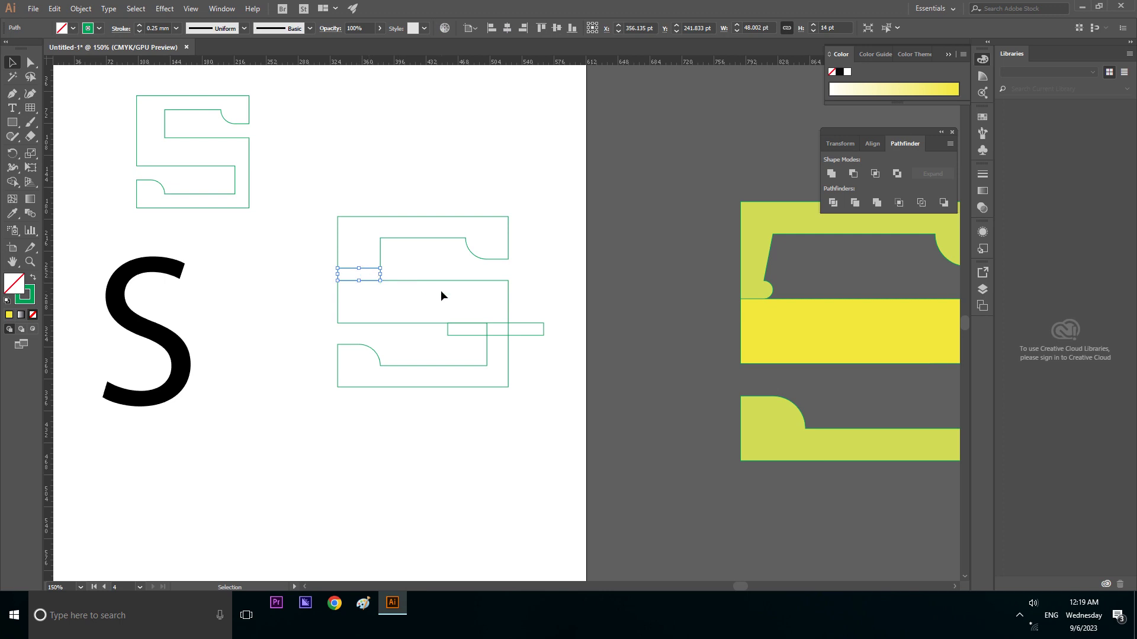
{"action": "left_click", "coordinate": [533, 334]}
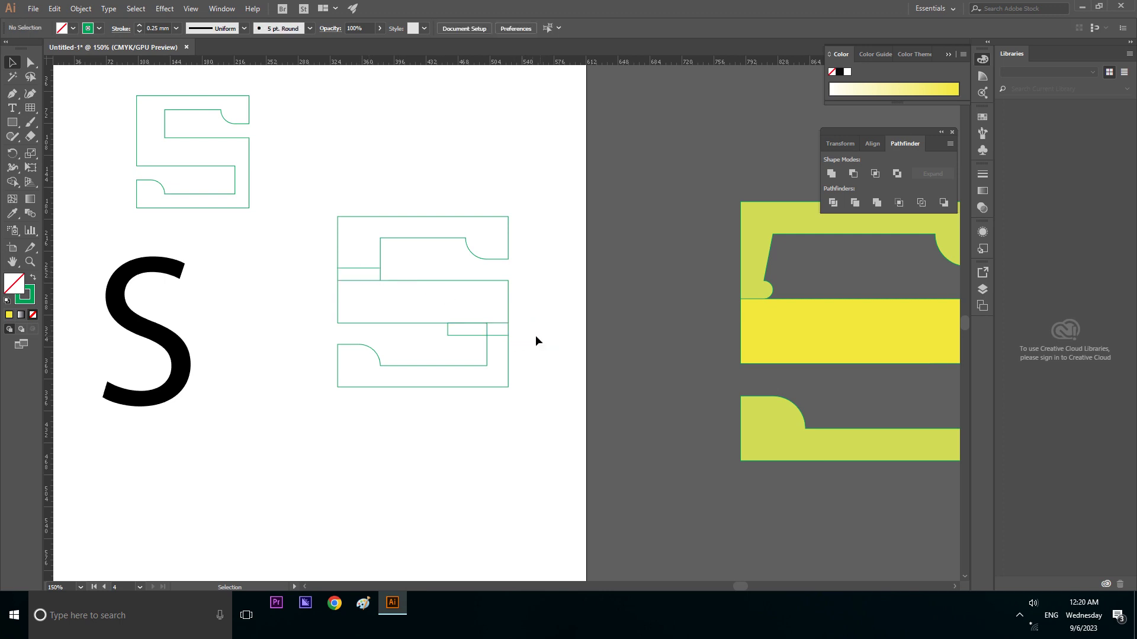
{"action": "left_click", "coordinate": [481, 330]}
{"action": "key", "text": "Delete"}
{"action": "left_click", "coordinate": [498, 336]}
{"action": "left_click", "coordinate": [550, 339]}
{"action": "scroll", "coordinate": [382, 274], "scroll_direction": "up", "scroll_amount": 1}
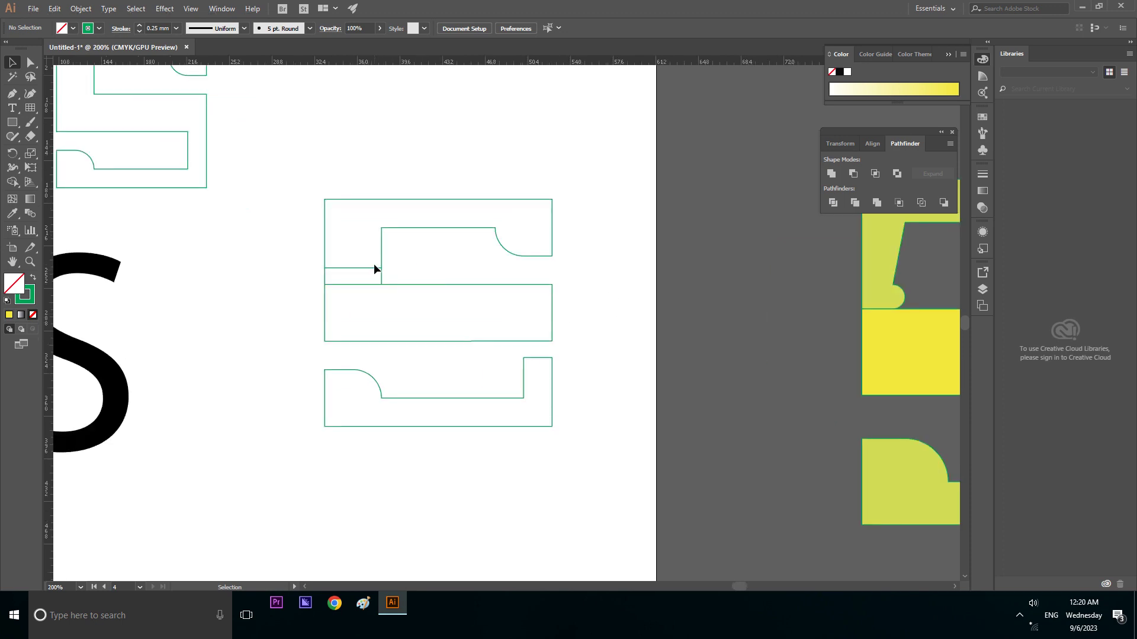
{"action": "scroll", "coordinate": [384, 266], "scroll_direction": "up", "scroll_amount": 1}
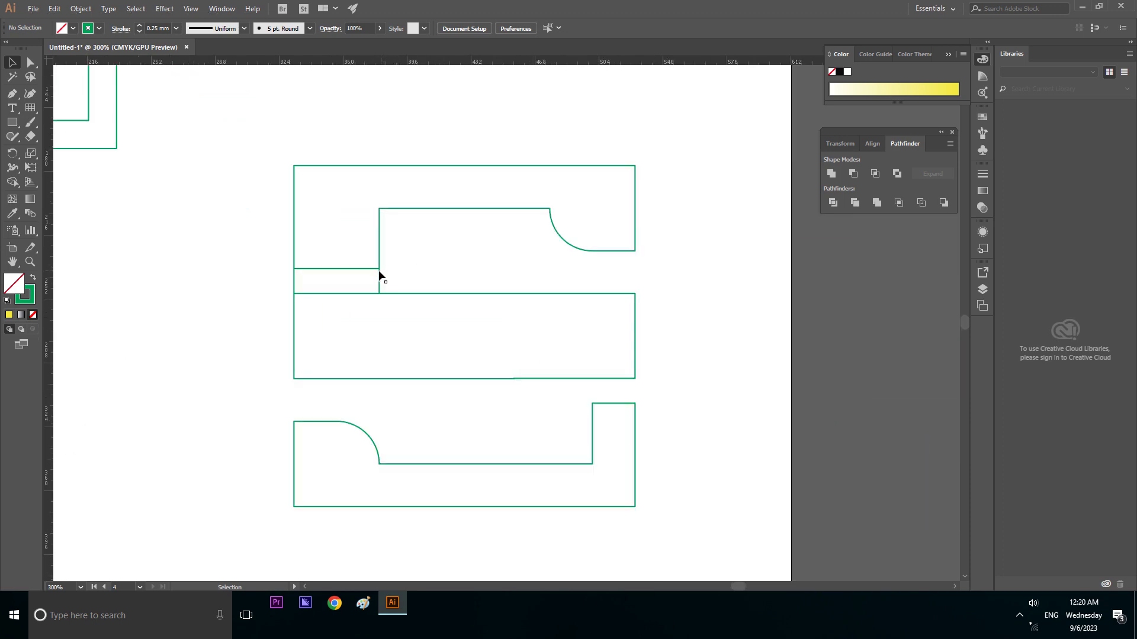
Round only the right-end corners of the small upper-left bar piece to 7 pt.
{"action": "left_click", "coordinate": [378, 276]}
{"action": "left_click", "coordinate": [30, 62]}
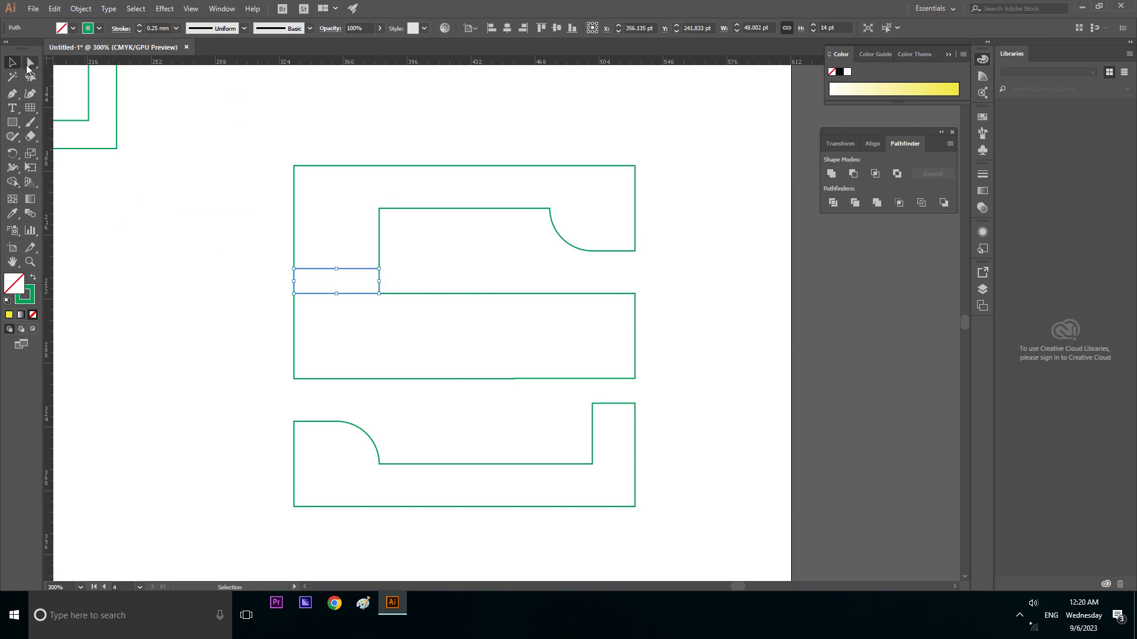
{"action": "scroll", "coordinate": [391, 308], "scroll_direction": "up", "scroll_amount": 2}
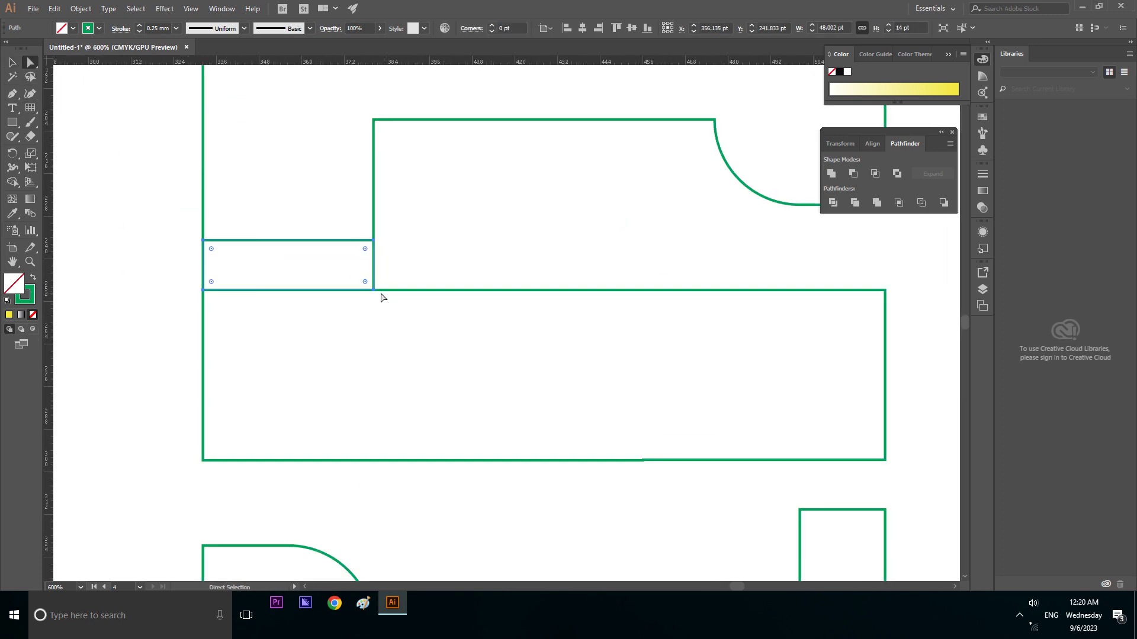
{"action": "left_click_drag", "start_coordinate": [365, 254], "coordinate": [279, 256]}
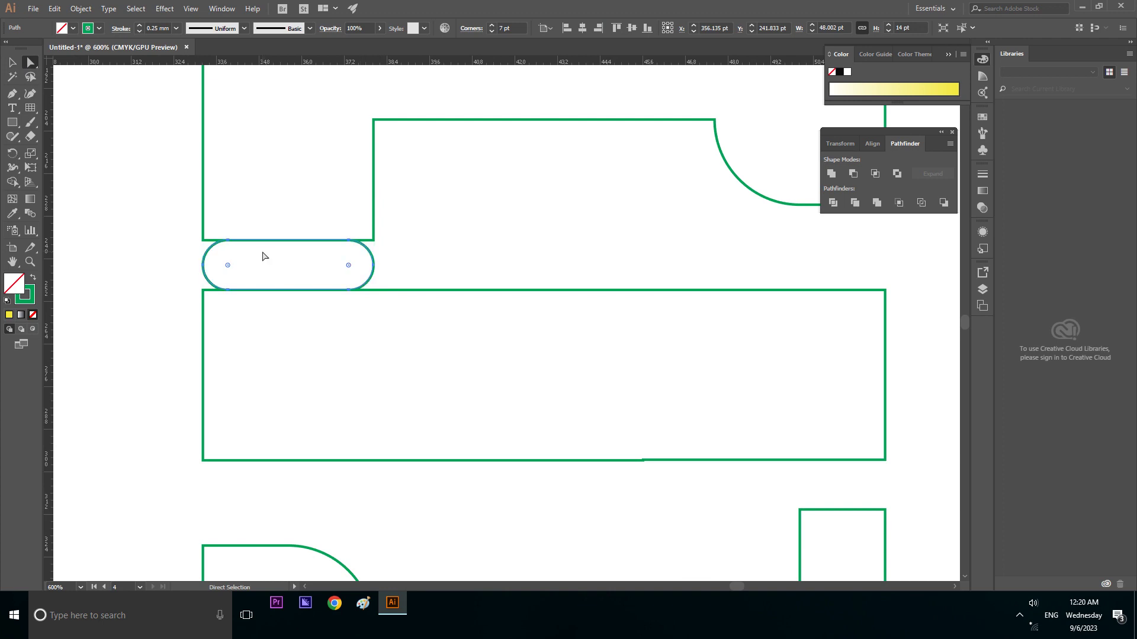
{"action": "key", "text": "ctrl+z"}
{"action": "left_click", "coordinate": [365, 250]}
{"action": "left_click_drag", "start_coordinate": [365, 251], "coordinate": [283, 243]}
{"action": "scroll", "coordinate": [246, 262], "scroll_direction": "down", "scroll_amount": 1}
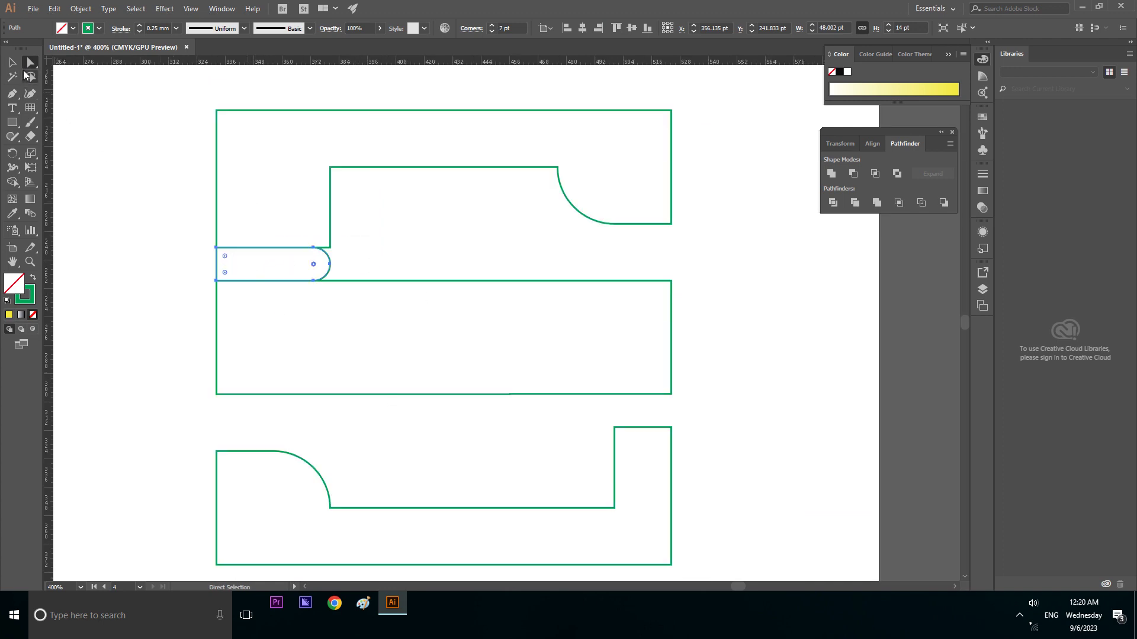
{"action": "left_click", "coordinate": [12, 63]}
Shift the top S piece's inner lower corner 7 pt left to slant that edge.
{"action": "left_click", "coordinate": [330, 230]}
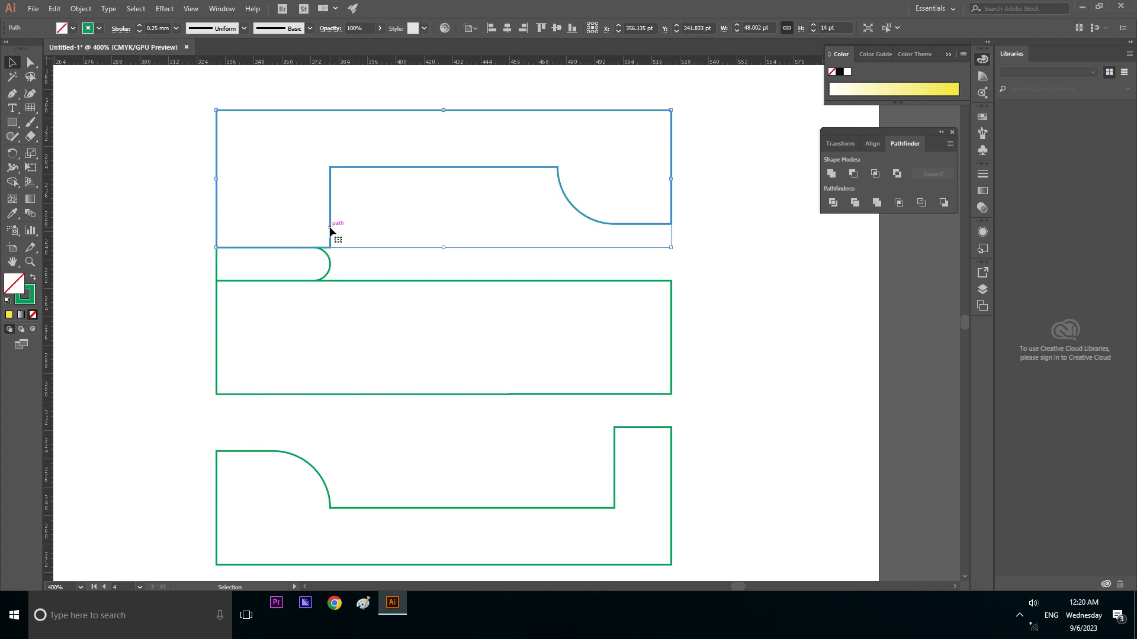
{"action": "left_click", "coordinate": [30, 64]}
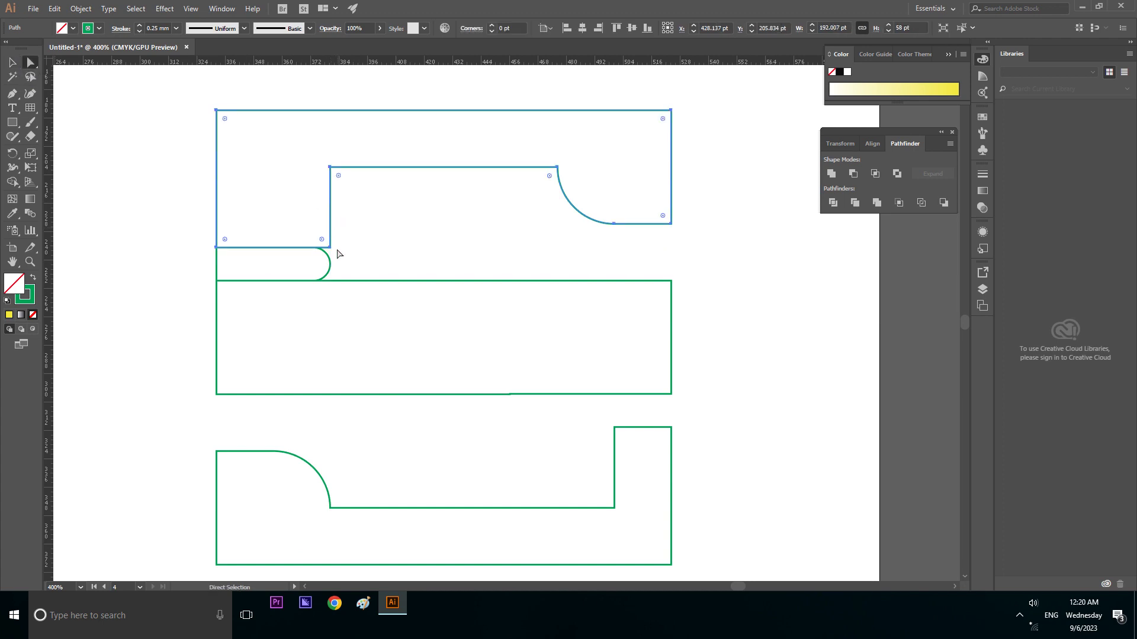
{"action": "scroll", "coordinate": [332, 254], "scroll_direction": "up", "scroll_amount": 4}
{"action": "left_click", "coordinate": [330, 246]}
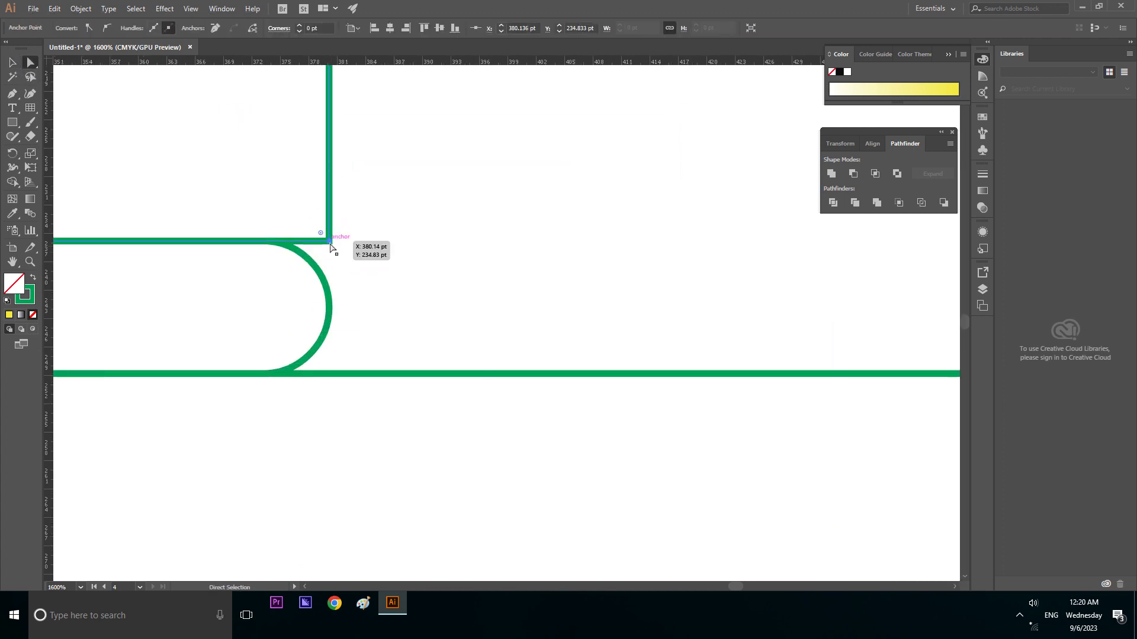
{"action": "left_click_drag", "start_coordinate": [330, 244], "coordinate": [266, 243]}
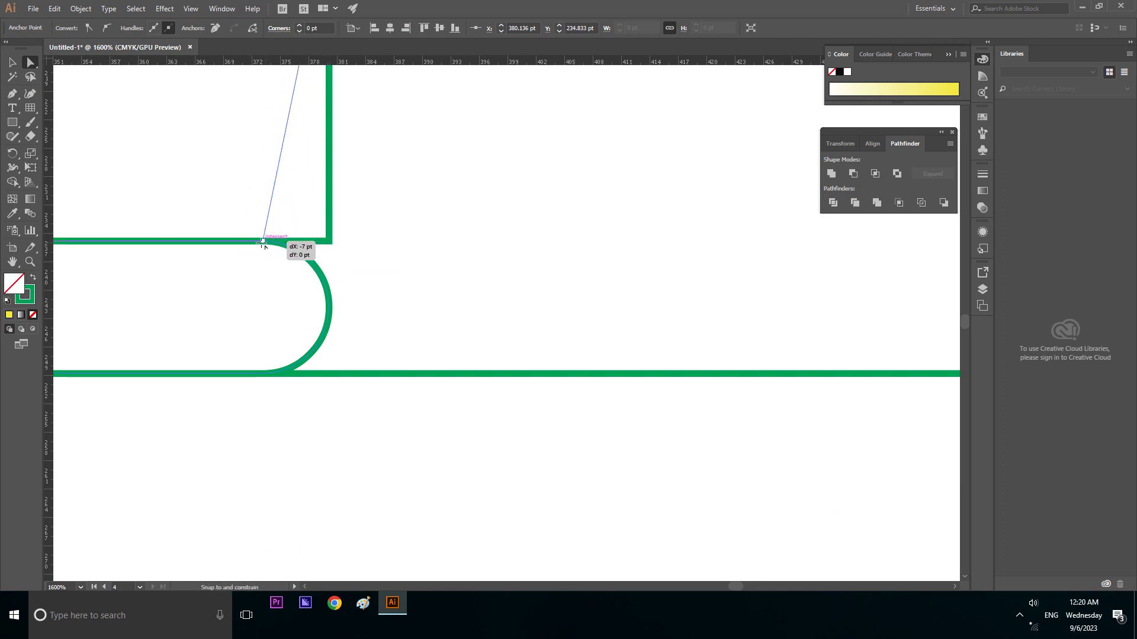
{"action": "left_click_drag", "start_coordinate": [265, 242], "coordinate": [264, 243]}
Zoom out to show the whole S and deselect everything.
{"action": "scroll", "coordinate": [319, 306], "scroll_direction": "down", "scroll_amount": 2}
{"action": "scroll", "coordinate": [305, 303], "scroll_direction": "down", "scroll_amount": 3}
{"action": "scroll", "coordinate": [317, 311], "scroll_direction": "down", "scroll_amount": 2}
{"action": "scroll", "coordinate": [350, 326], "scroll_direction": "down", "scroll_amount": 1}
{"action": "scroll", "coordinate": [349, 327], "scroll_direction": "down", "scroll_amount": 1}
{"action": "left_click", "coordinate": [11, 62]}
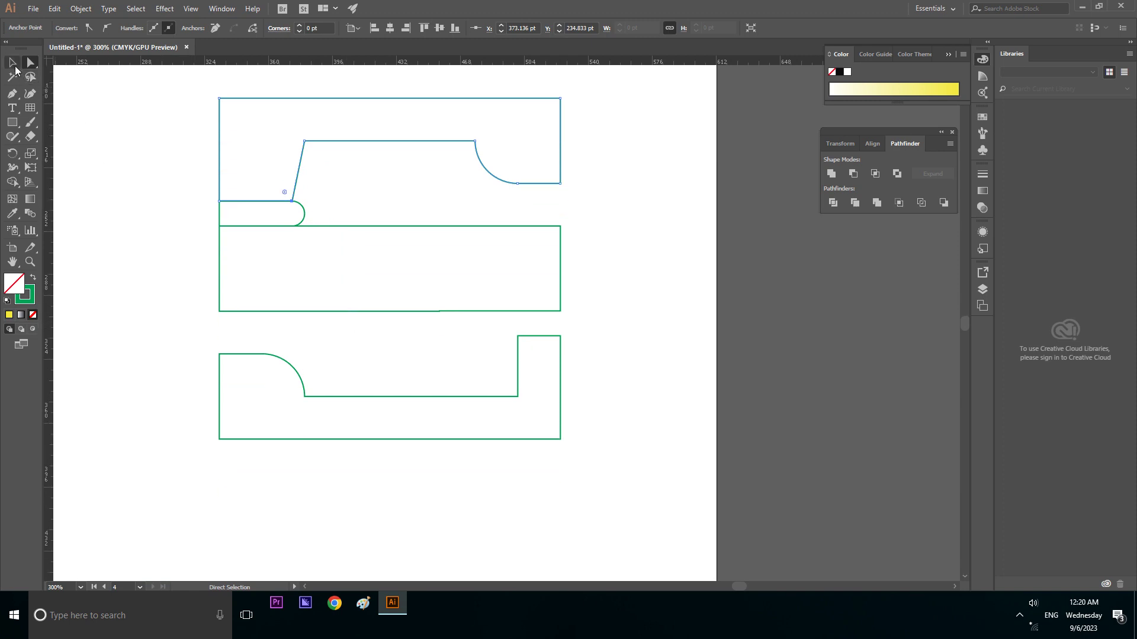
{"action": "left_click", "coordinate": [102, 183]}
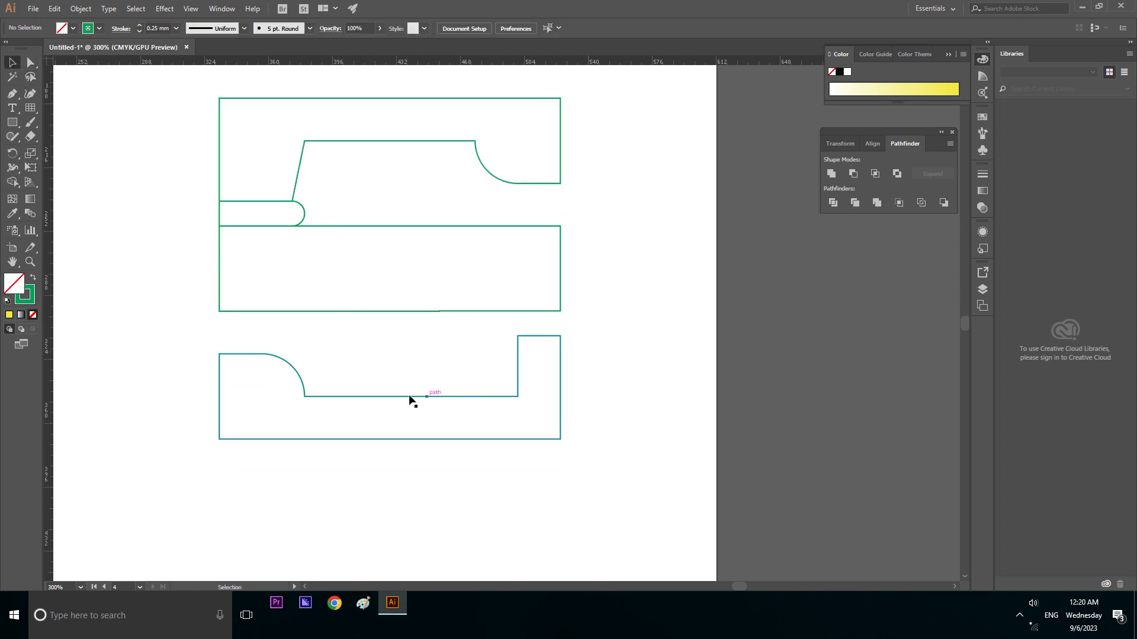
Copy the rounded notch to the lower right and reflect it vertically, then undo it.
{"action": "left_click", "coordinate": [300, 211]}
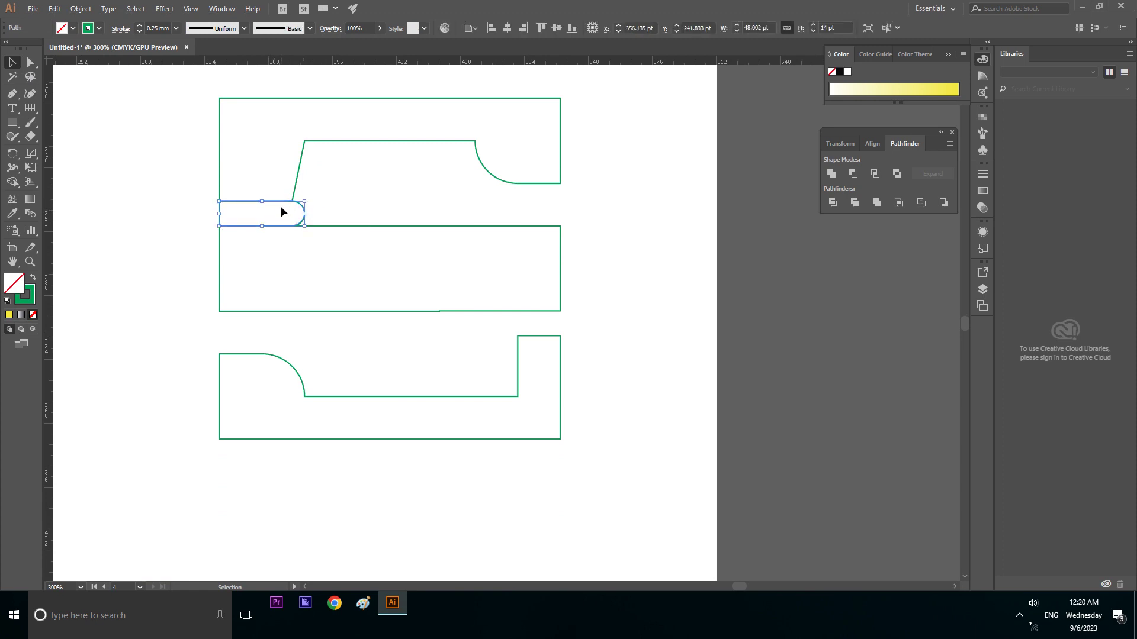
{"action": "mouse_move", "coordinate": [282, 211]}
{"action": "left_mouse_down"}
{"action": "mouse_move", "coordinate": [545, 325]}
{"action": "mouse_move", "coordinate": [538, 310]}
{"action": "left_mouse_up"}
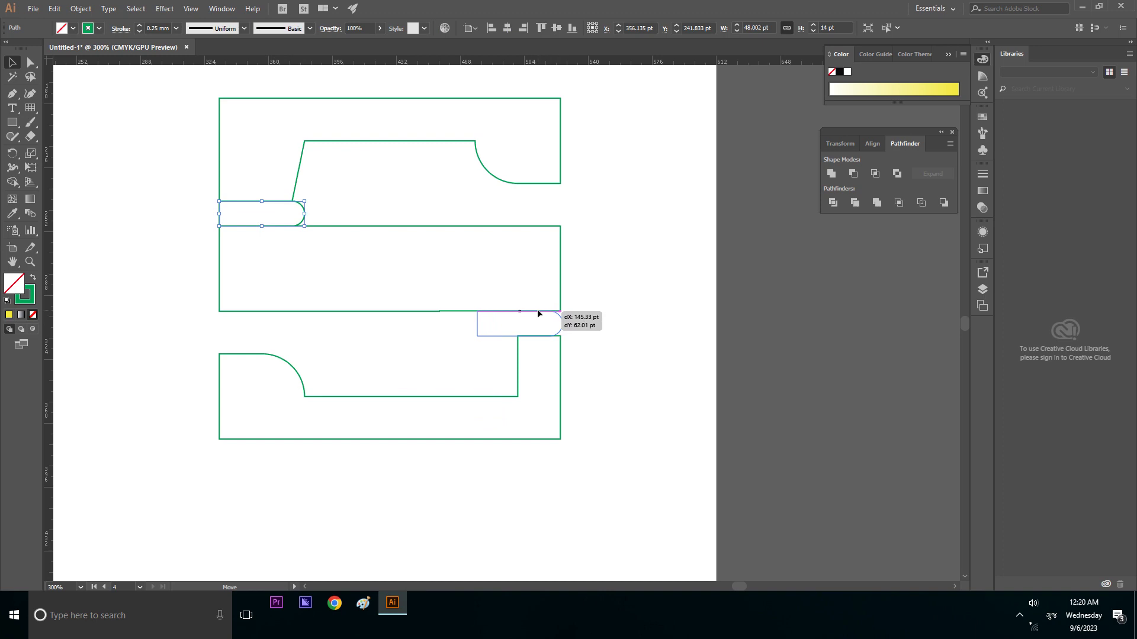
{"action": "left_click_drag", "start_coordinate": [537, 311], "coordinate": [536, 315]}
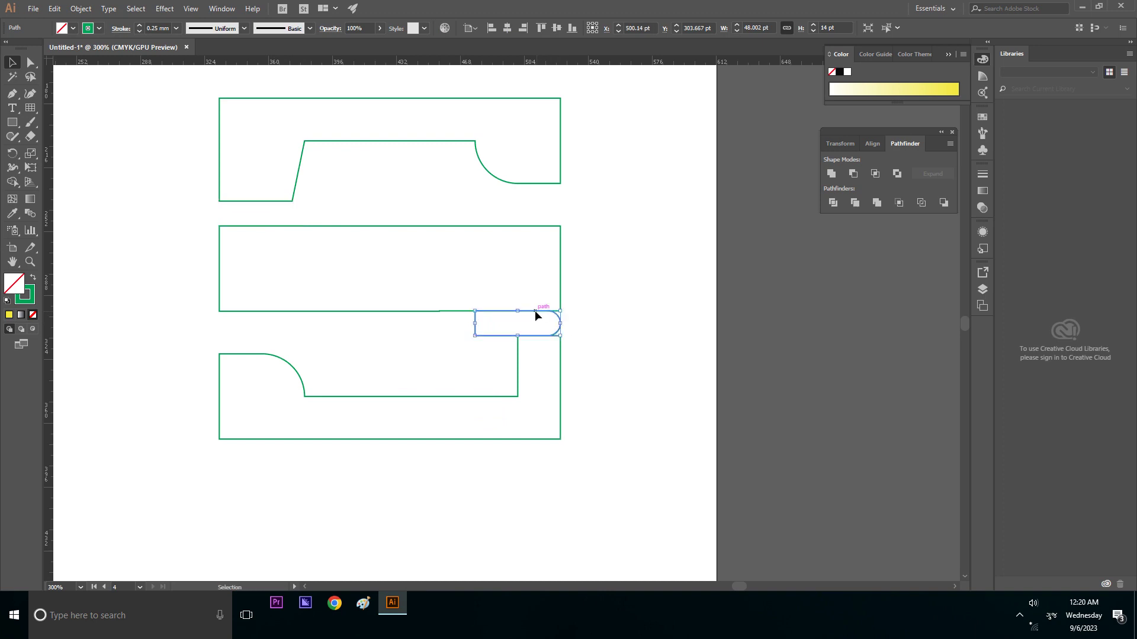
{"action": "left_click", "coordinate": [81, 8]}
{"action": "mouse_move", "coordinate": [102, 22]}
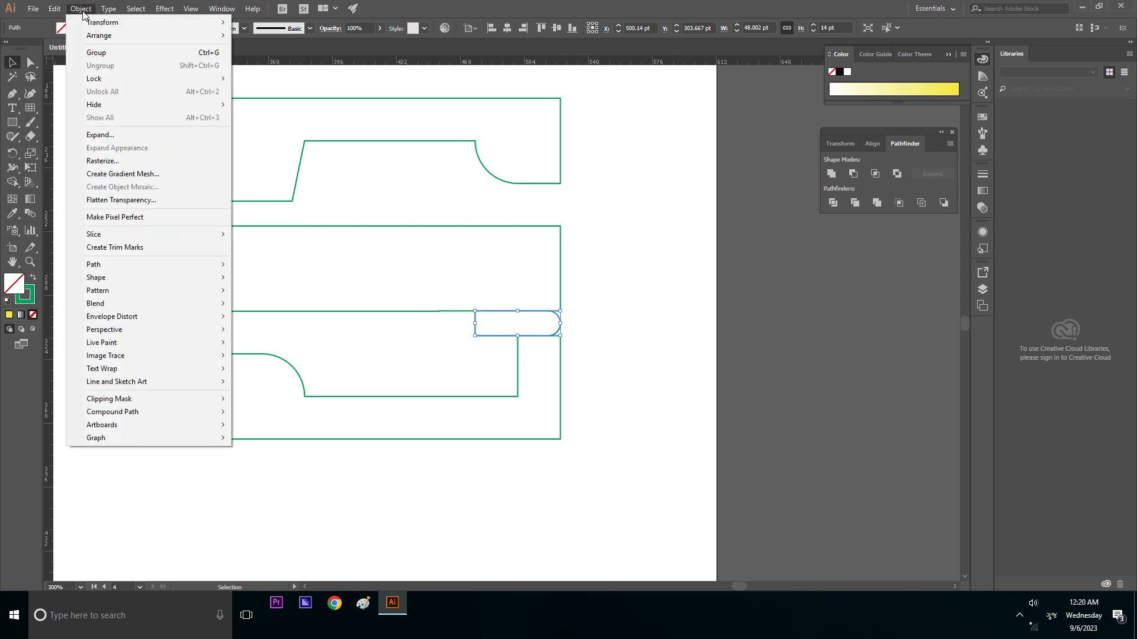
{"action": "left_click", "coordinate": [261, 66]}
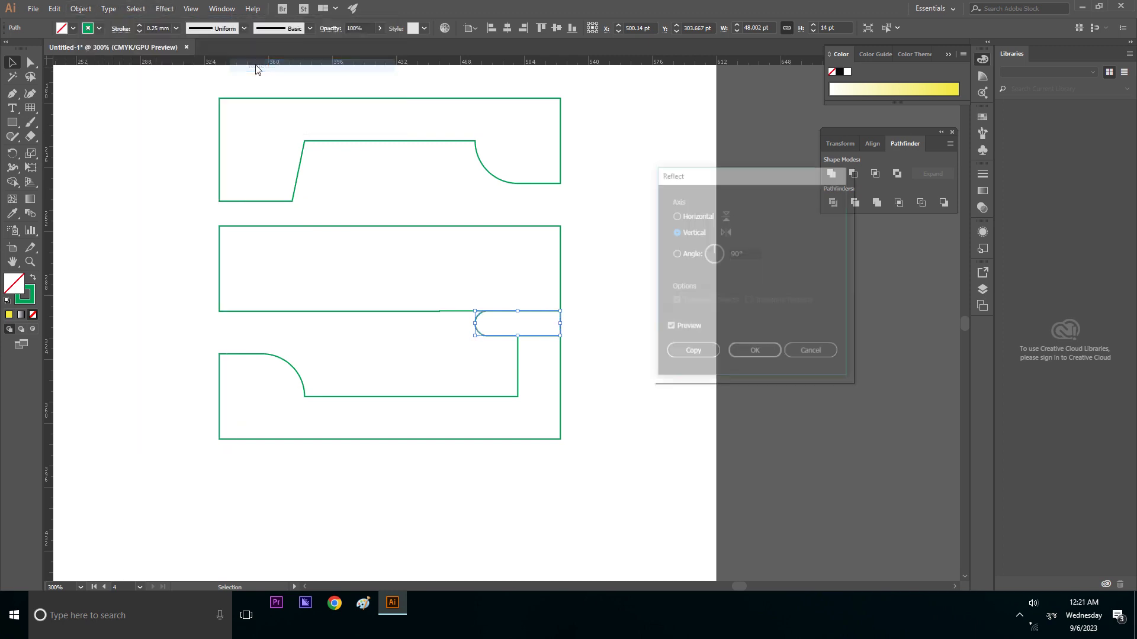
{"action": "left_click", "coordinate": [750, 359]}
{"action": "left_click", "coordinate": [456, 342]}
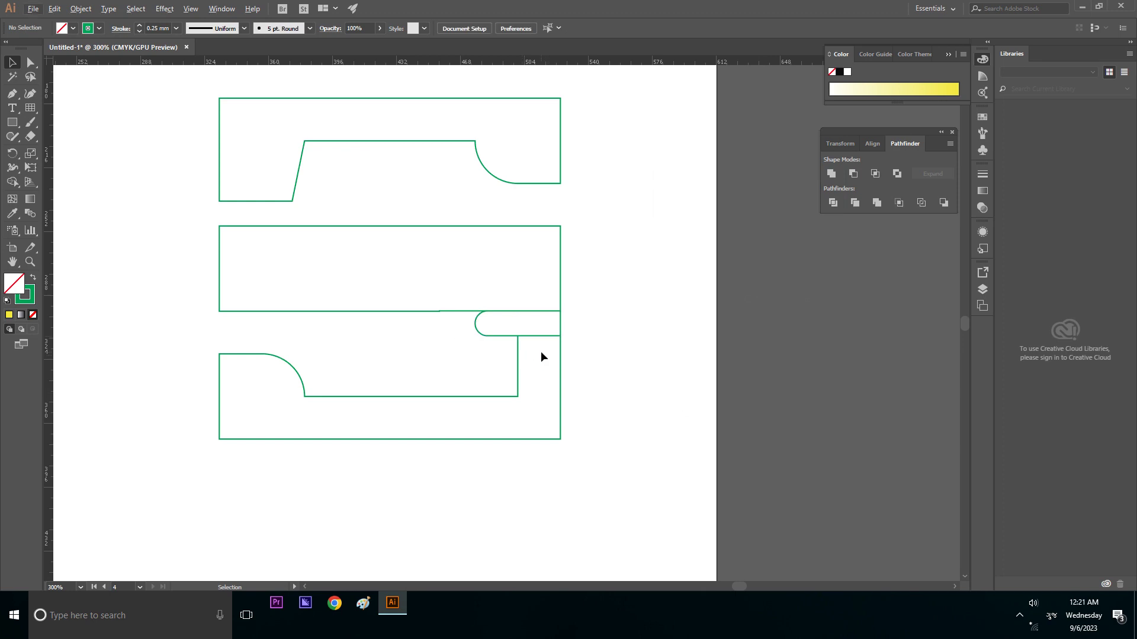
{"action": "key", "text": "ctrl+z"}
{"action": "key", "text": "ctrl+z"}
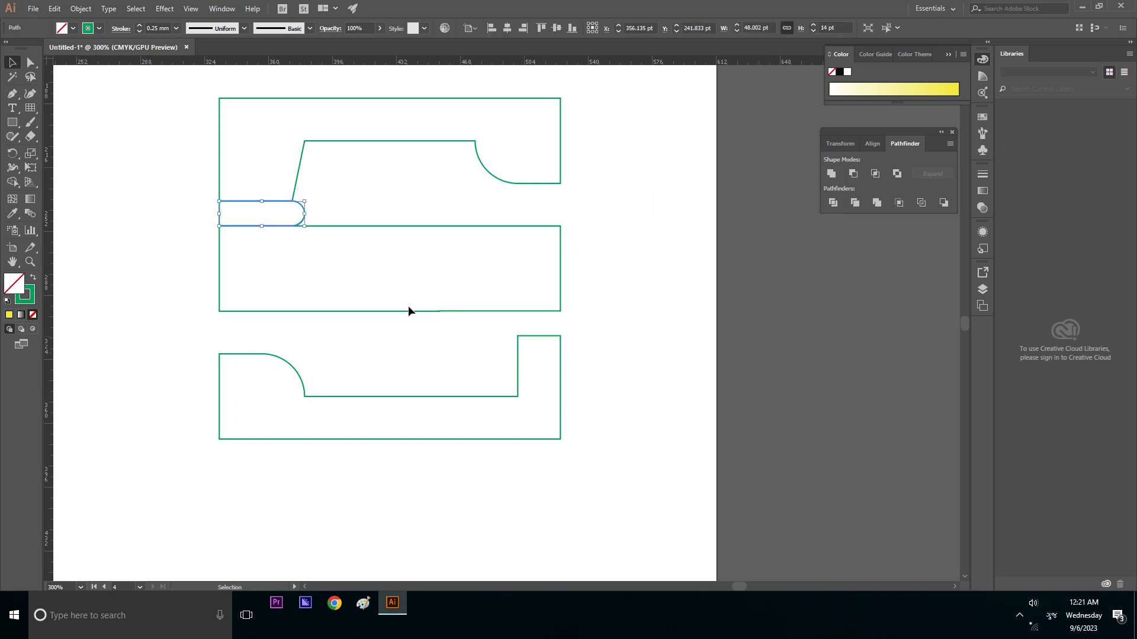
Try moving the notch to the middle bar's right end, then undo the move.
{"action": "left_click_drag", "start_coordinate": [300, 216], "coordinate": [453, 300]}
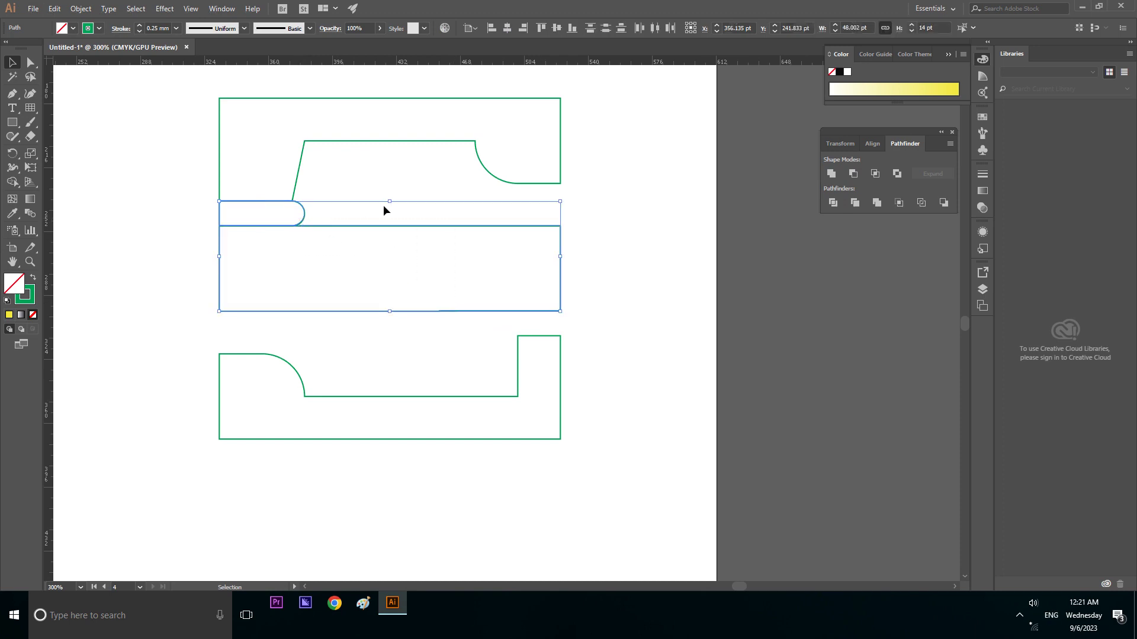
{"action": "left_click", "coordinate": [622, 257]}
{"action": "left_click", "coordinate": [300, 213]}
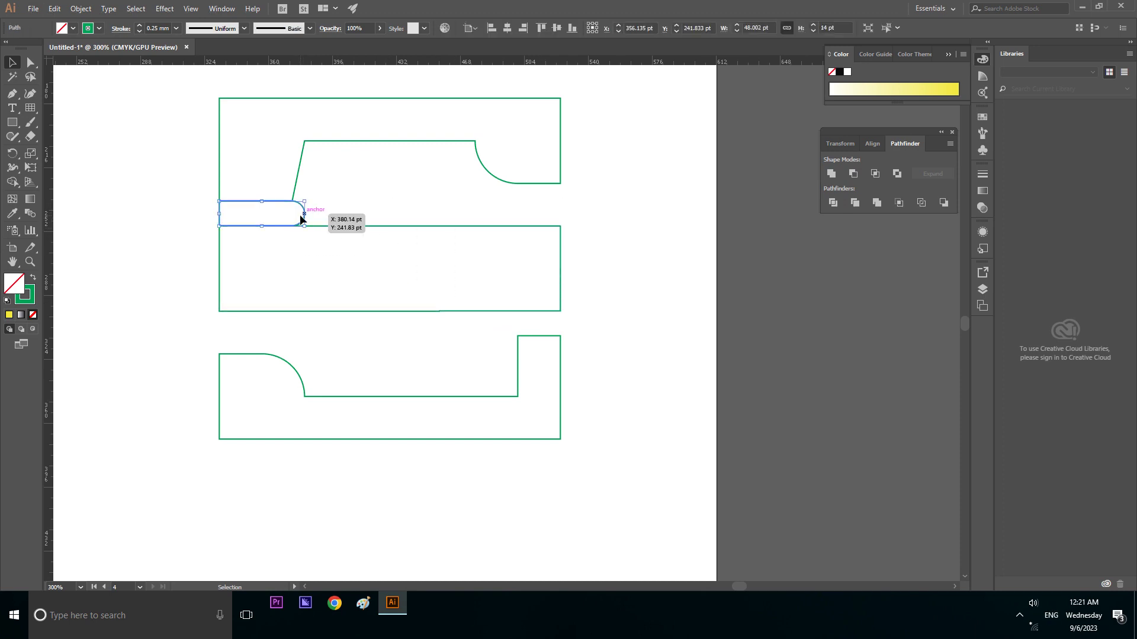
{"action": "left_click_drag", "start_coordinate": [301, 213], "coordinate": [563, 318]}
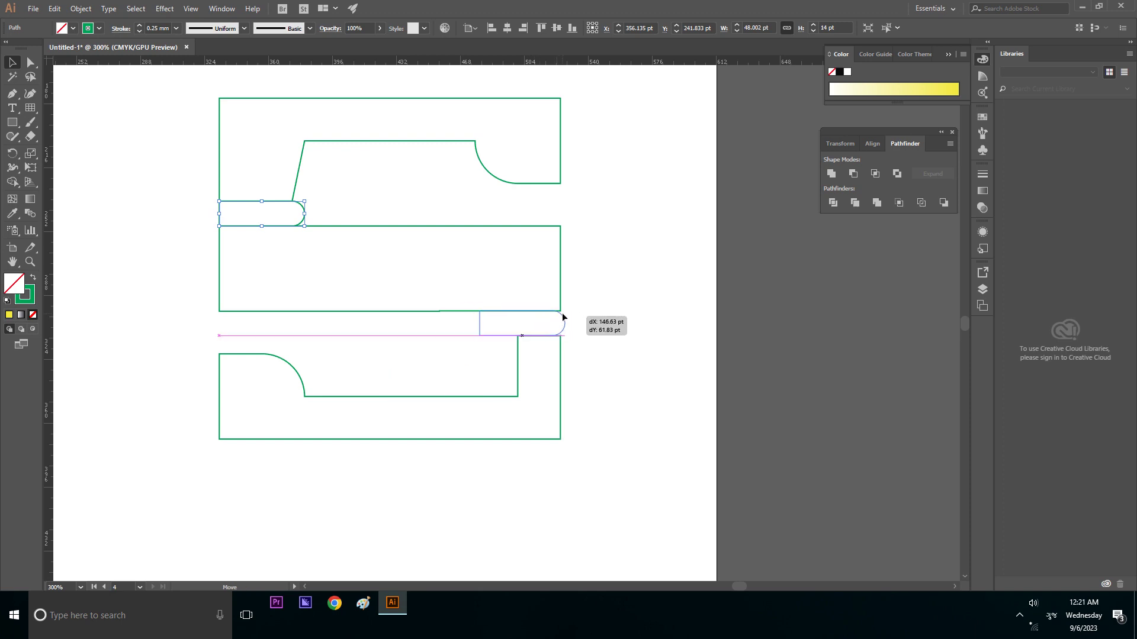
{"action": "left_click_drag", "start_coordinate": [562, 317], "coordinate": [558, 317]}
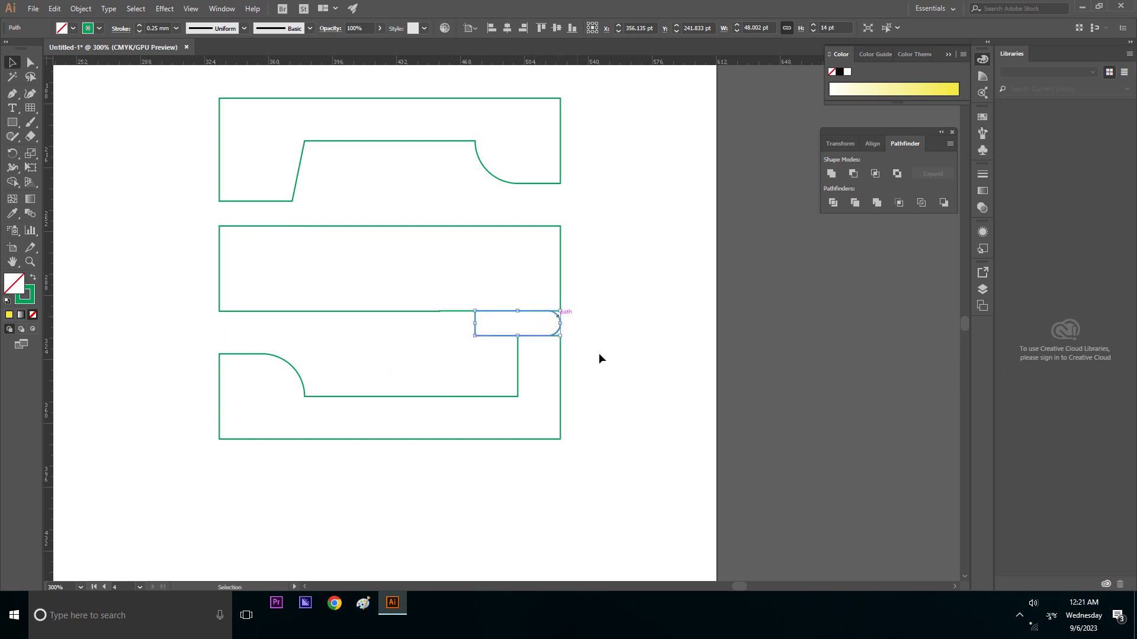
{"action": "key", "text": "ctrl+z"}
Place a notch copy at the lower-right join and reflect it vertically.
{"action": "left_click_drag", "start_coordinate": [308, 209], "coordinate": [558, 320]}
{"action": "left_click", "coordinate": [379, 374]}
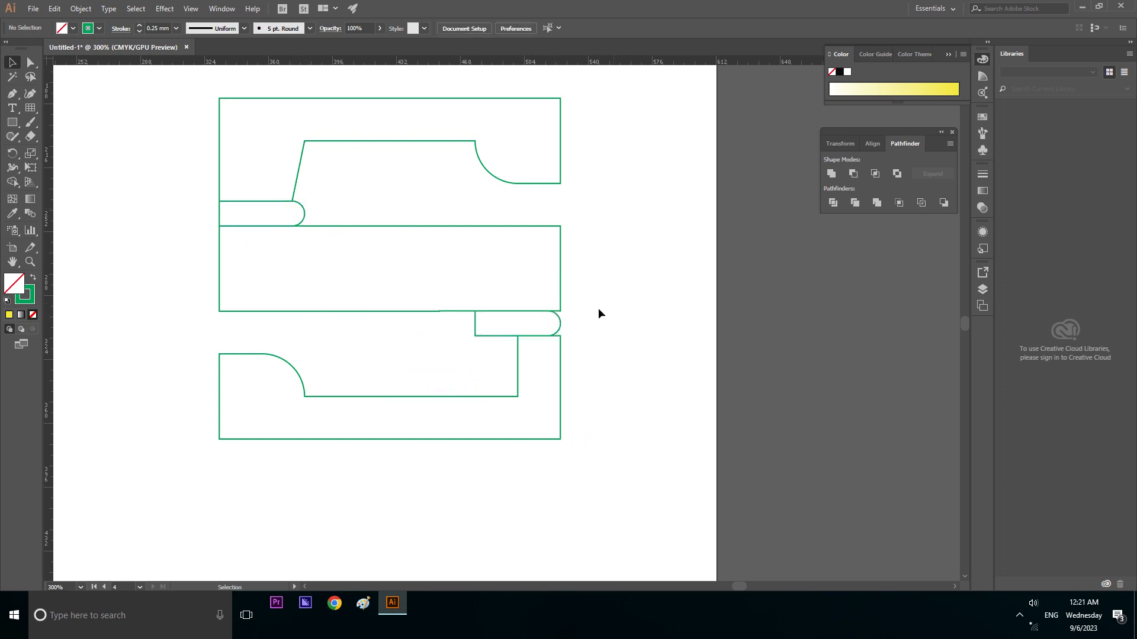
{"action": "left_click", "coordinate": [508, 337]}
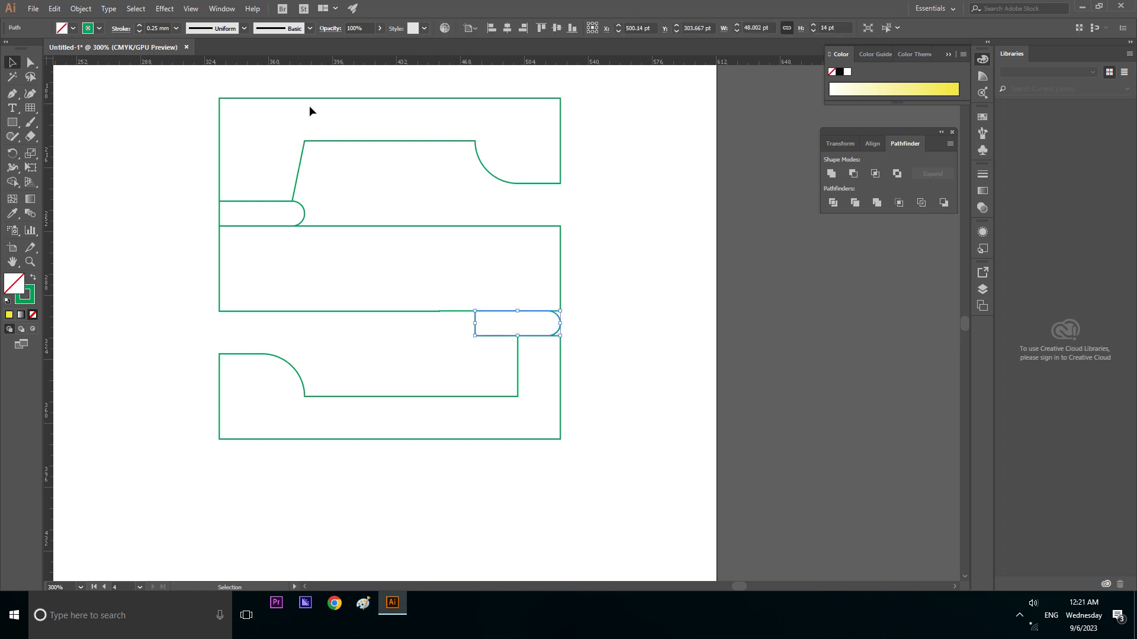
{"action": "left_click", "coordinate": [80, 8]}
{"action": "mouse_move", "coordinate": [149, 23]}
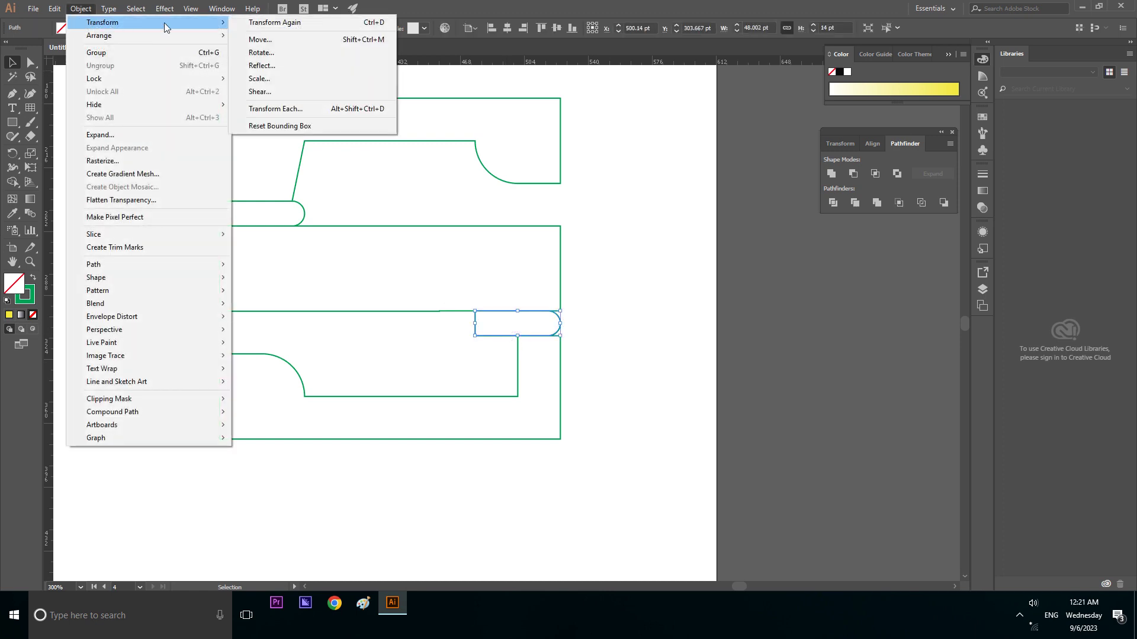
{"action": "left_click", "coordinate": [278, 66]}
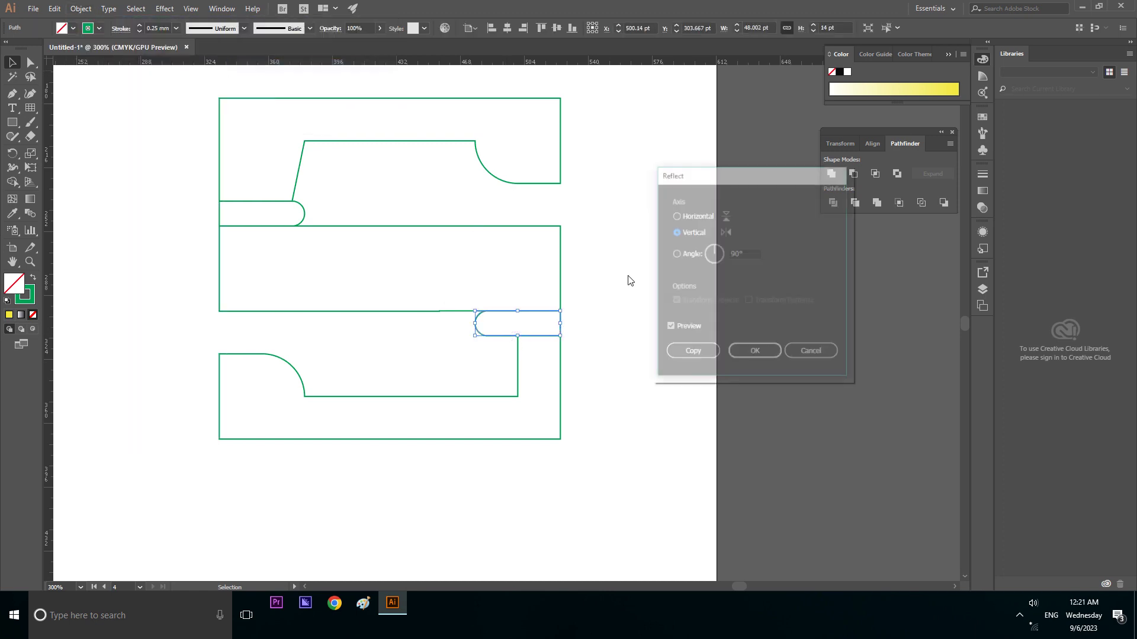
{"action": "left_click", "coordinate": [769, 353]}
{"action": "left_click", "coordinate": [567, 345]}
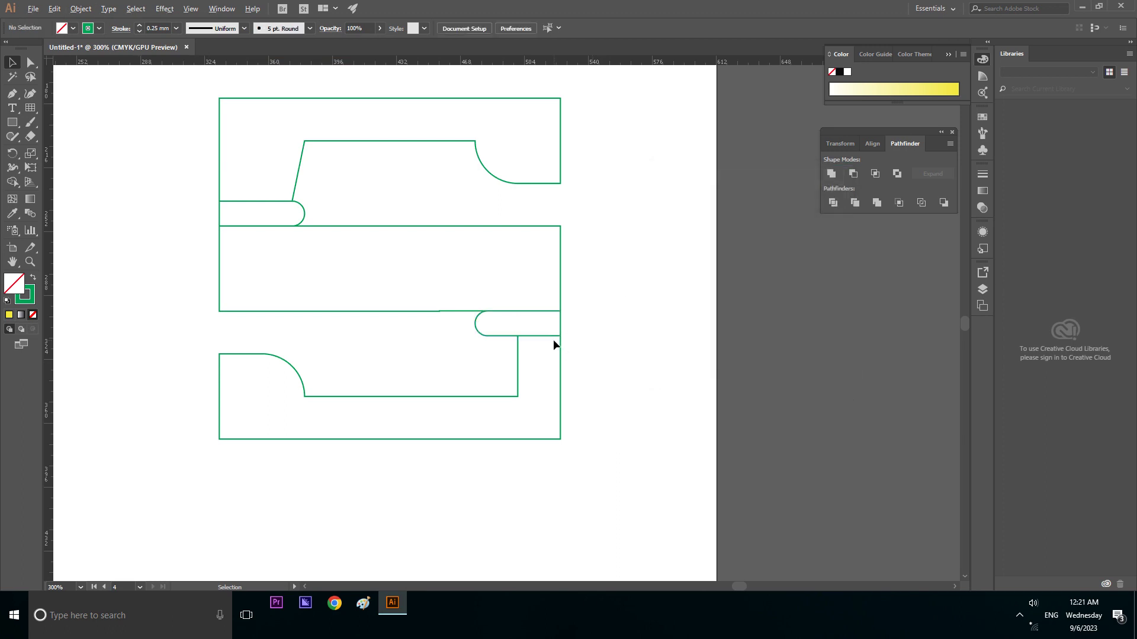
{"action": "scroll", "coordinate": [552, 345], "scroll_direction": "up", "scroll_amount": 2}
Drag the lower S piece's inner top anchor left so its vertical edge slants upward.
{"action": "scroll", "coordinate": [646, 346], "scroll_direction": "down", "scroll_amount": 2}
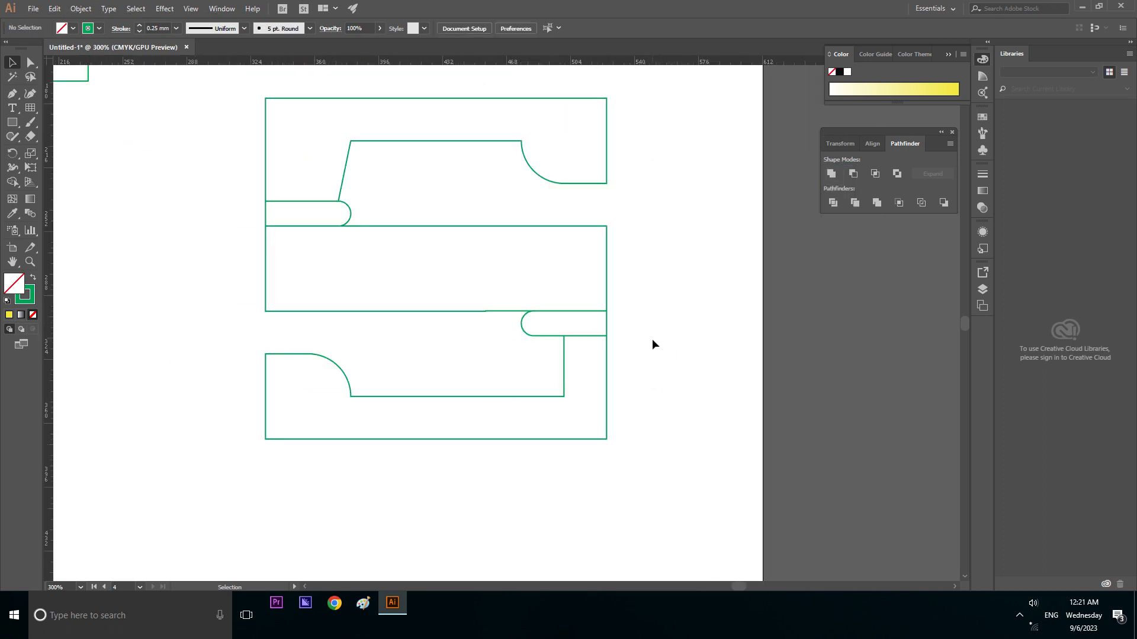
{"action": "scroll", "coordinate": [523, 346], "scroll_direction": "up", "scroll_amount": 1}
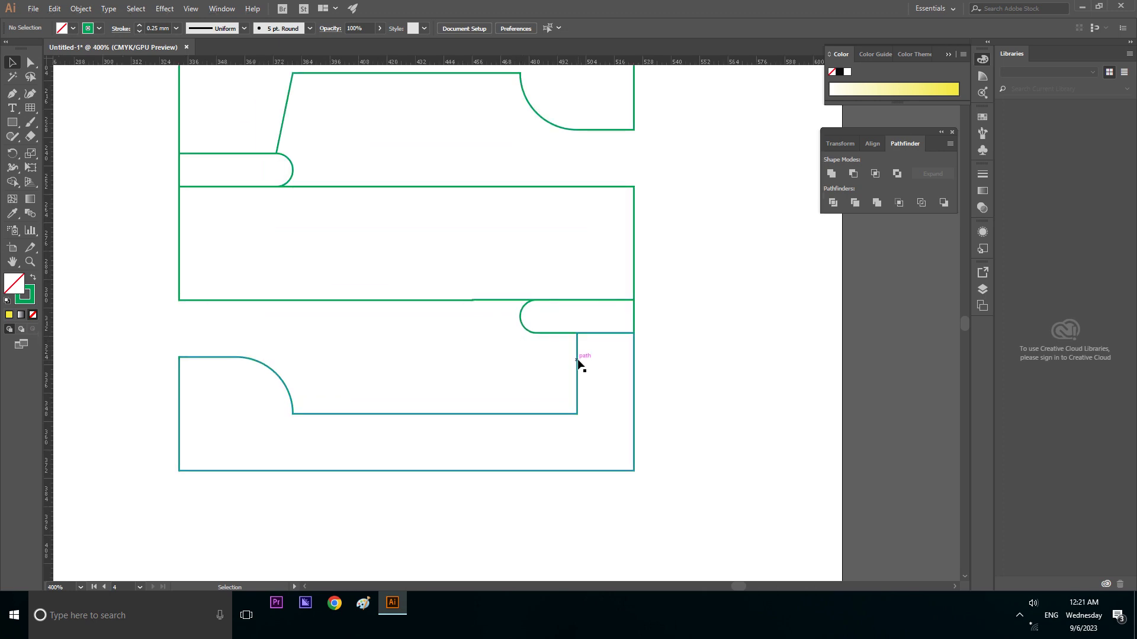
{"action": "left_click", "coordinate": [576, 359]}
{"action": "scroll", "coordinate": [577, 359], "scroll_direction": "up", "scroll_amount": 1}
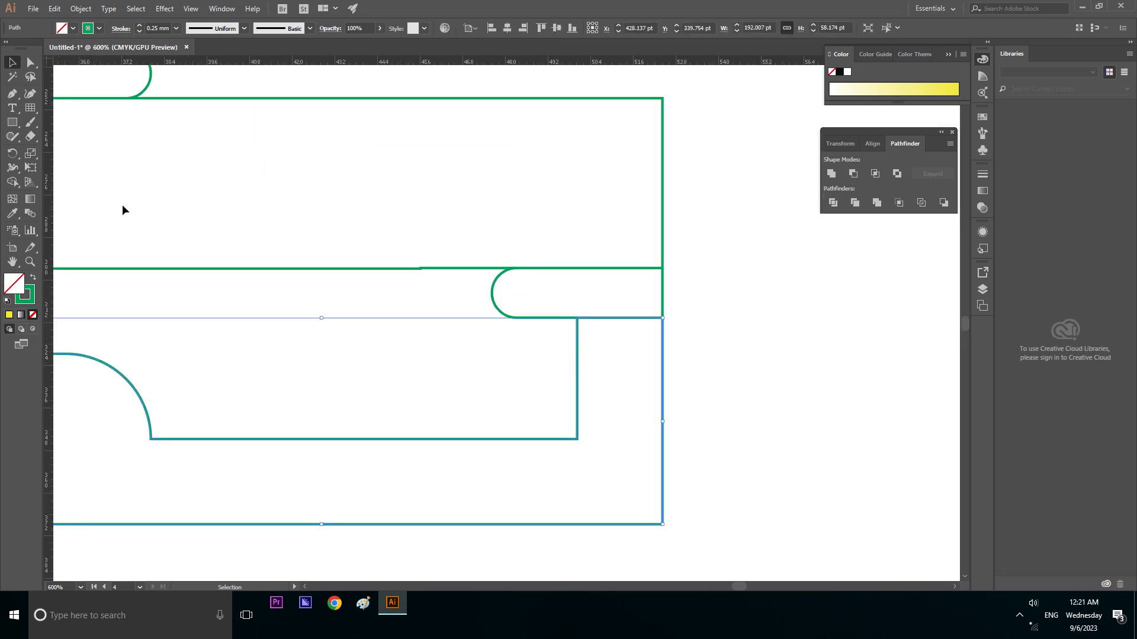
{"action": "left_click", "coordinate": [30, 62]}
{"action": "scroll", "coordinate": [530, 365], "scroll_direction": "up", "scroll_amount": 2}
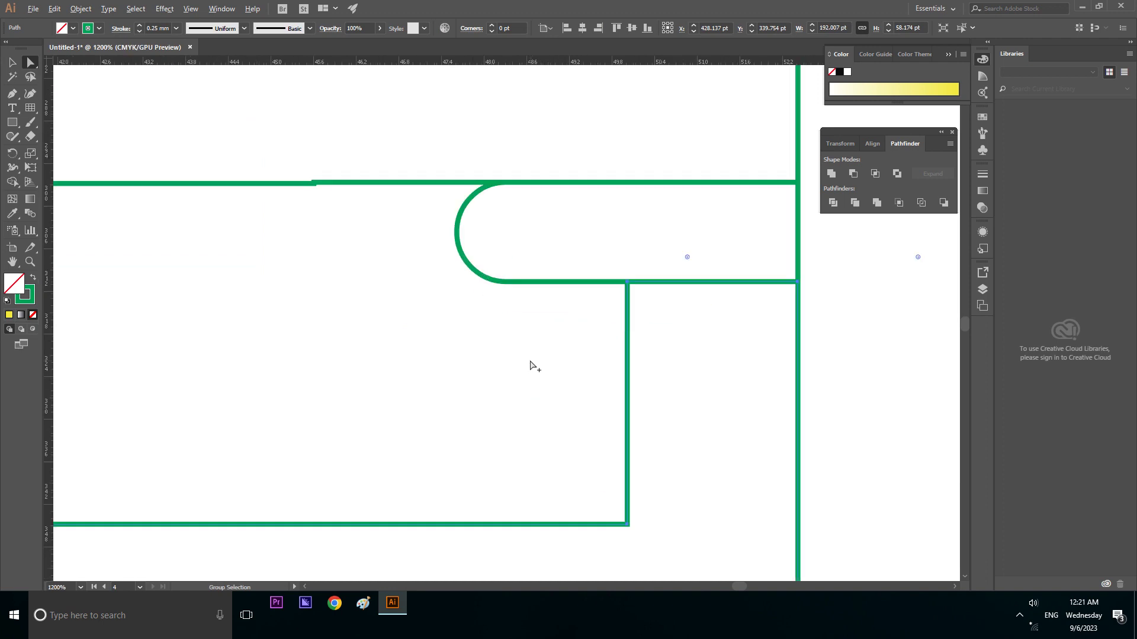
{"action": "left_click_drag", "start_coordinate": [629, 284], "coordinate": [497, 277]}
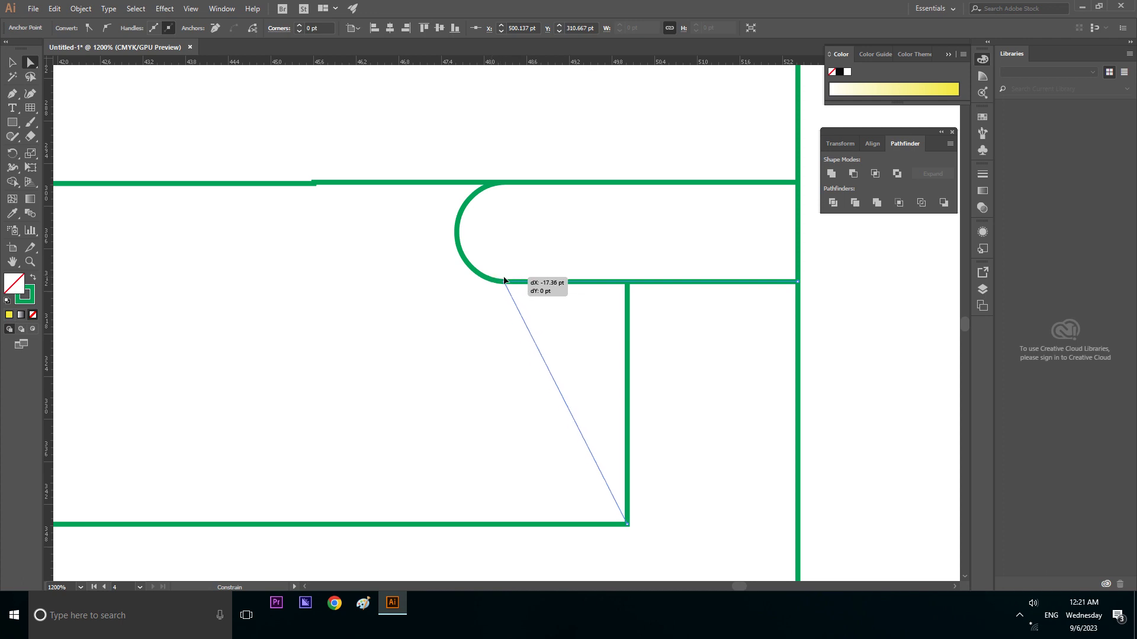
{"action": "left_click_drag", "start_coordinate": [496, 278], "coordinate": [500, 282]}
{"action": "scroll", "coordinate": [551, 346], "scroll_direction": "down", "scroll_amount": 3}
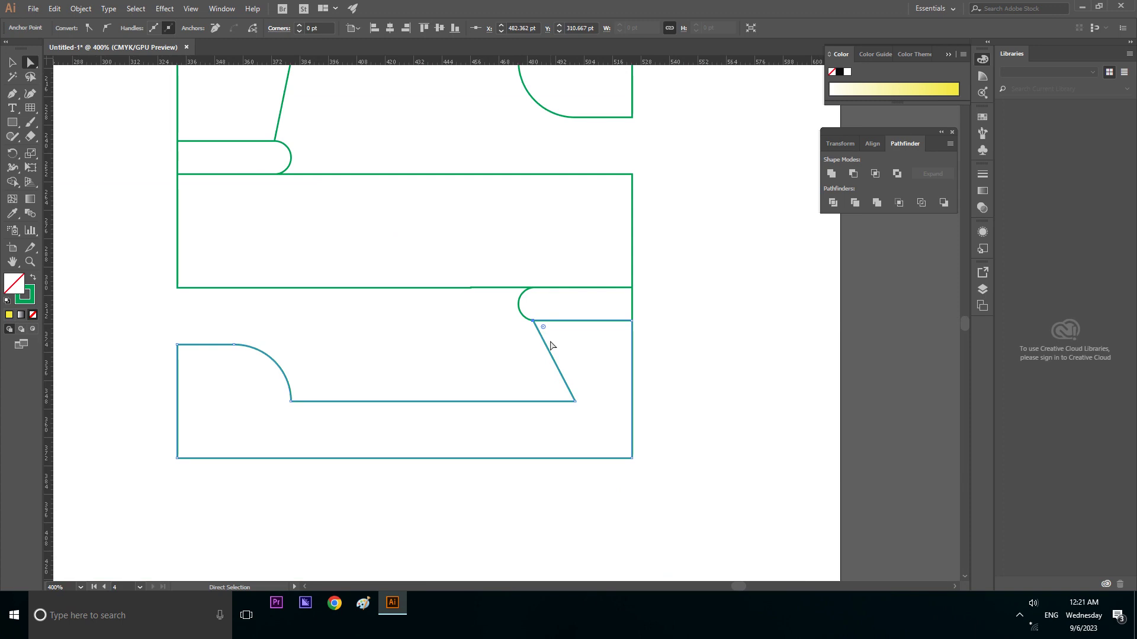
{"action": "scroll", "coordinate": [598, 379], "scroll_direction": "down", "scroll_amount": 2}
{"action": "scroll", "coordinate": [464, 245], "scroll_direction": "up", "scroll_amount": 1}
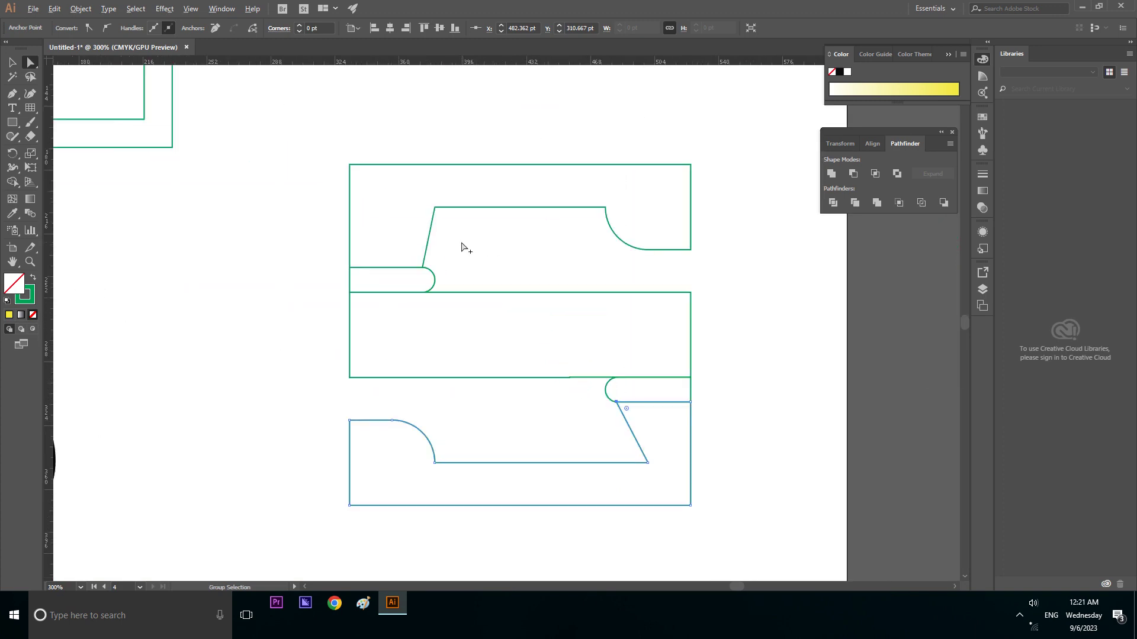
{"action": "scroll", "coordinate": [463, 279], "scroll_direction": "up", "scroll_amount": 3}
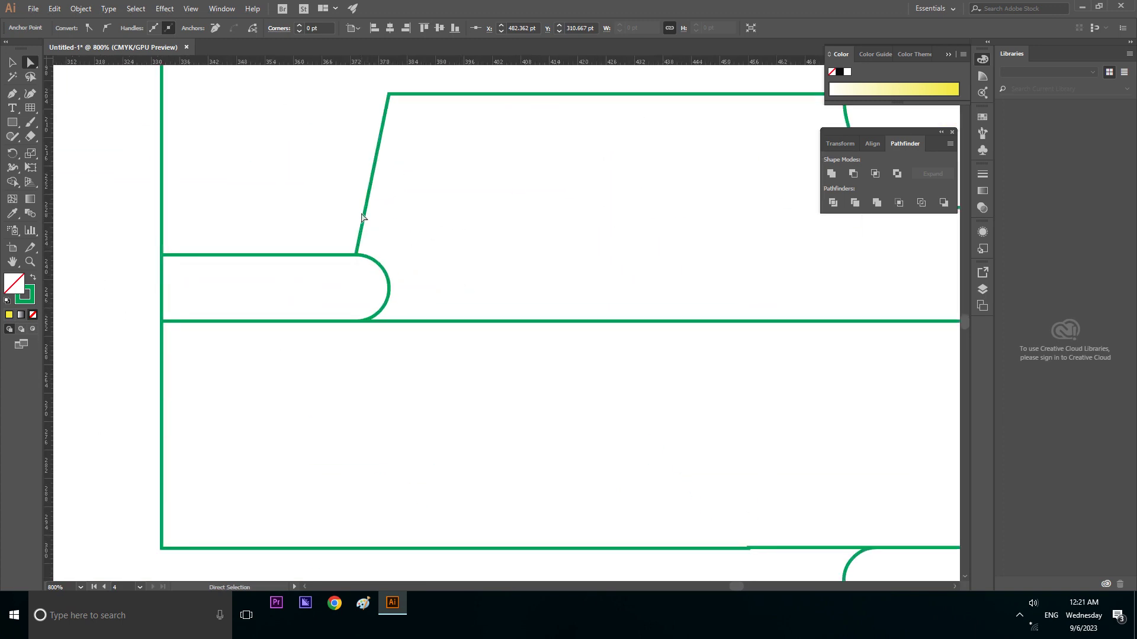
Nudge the top piece's diagonal-to-curve junction anchor slightly to the right.
{"action": "left_click", "coordinate": [363, 217]}
{"action": "left_click", "coordinate": [364, 219]}
{"action": "scroll", "coordinate": [388, 266], "scroll_direction": "up", "scroll_amount": 3}
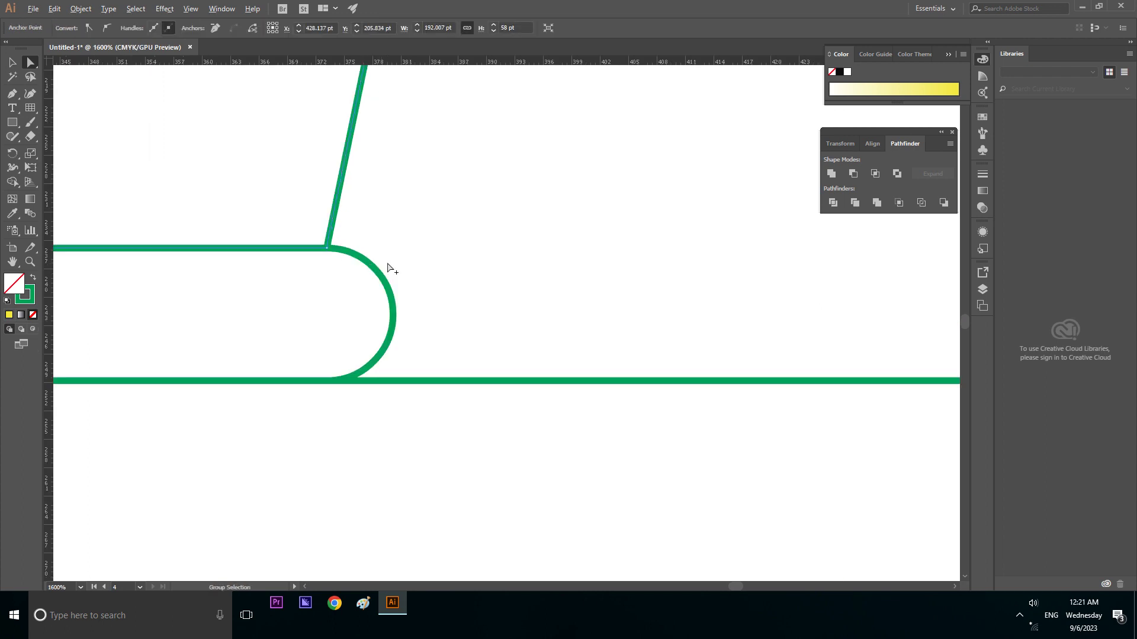
{"action": "mouse_move", "coordinate": [296, 244]}
{"action": "left_mouse_down"}
{"action": "mouse_move", "coordinate": [333, 253]}
{"action": "mouse_move", "coordinate": [312, 253]}
{"action": "left_mouse_up"}
{"action": "scroll", "coordinate": [309, 303], "scroll_direction": "down", "scroll_amount": 3}
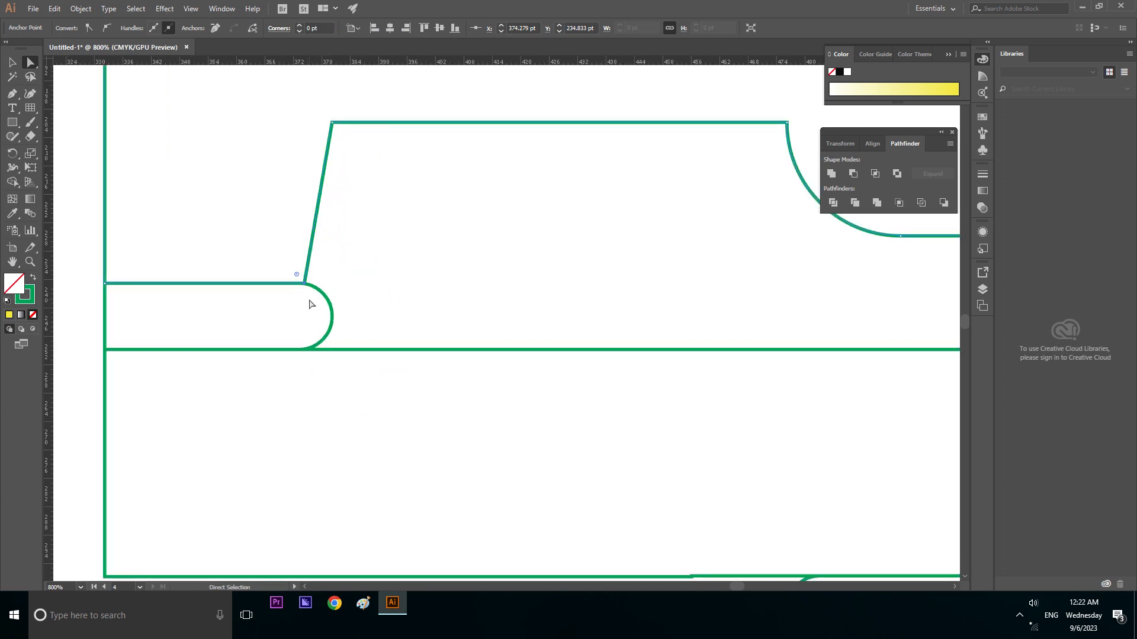
{"action": "scroll", "coordinate": [309, 303], "scroll_direction": "down", "scroll_amount": 3}
{"action": "scroll", "coordinate": [309, 303], "scroll_direction": "down", "scroll_amount": 2}
{"action": "scroll", "coordinate": [309, 304], "scroll_direction": "down", "scroll_amount": 1}
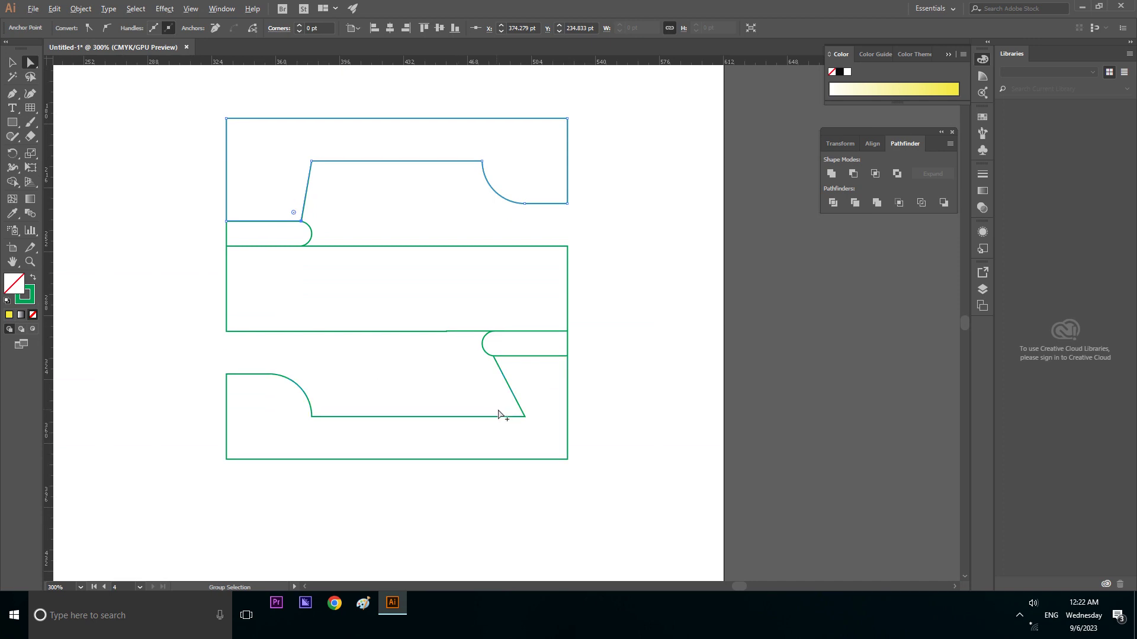
{"action": "scroll", "coordinate": [498, 414], "scroll_direction": "up", "scroll_amount": 1}
Check the corner anchor where the curve meets the slant, leaving it on the original corner.
{"action": "left_click", "coordinate": [548, 383]}
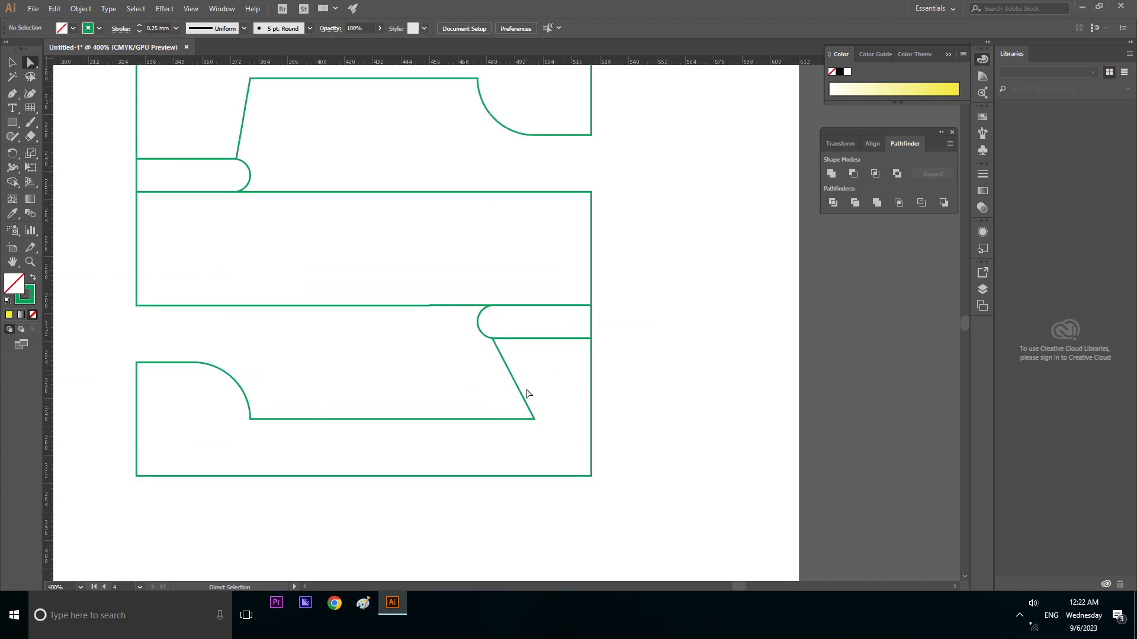
{"action": "scroll", "coordinate": [527, 394], "scroll_direction": "up", "scroll_amount": 2}
{"action": "scroll", "coordinate": [502, 377], "scroll_direction": "up", "scroll_amount": 2}
{"action": "left_click", "coordinate": [478, 349]}
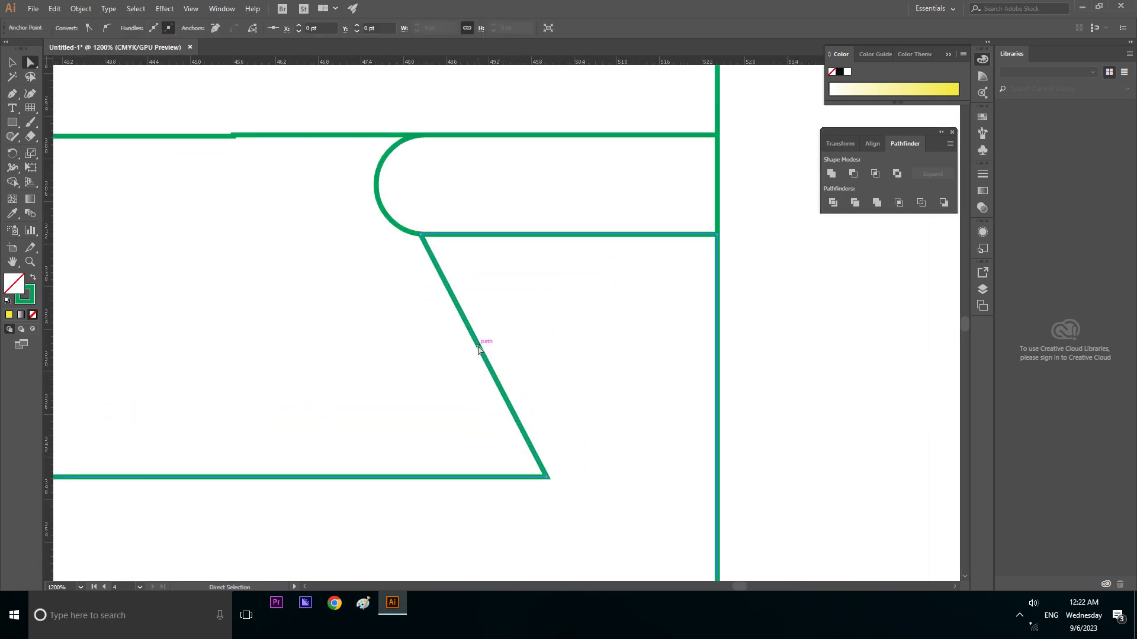
{"action": "scroll", "coordinate": [422, 242], "scroll_direction": "up", "scroll_amount": 4}
{"action": "left_click", "coordinate": [396, 206]}
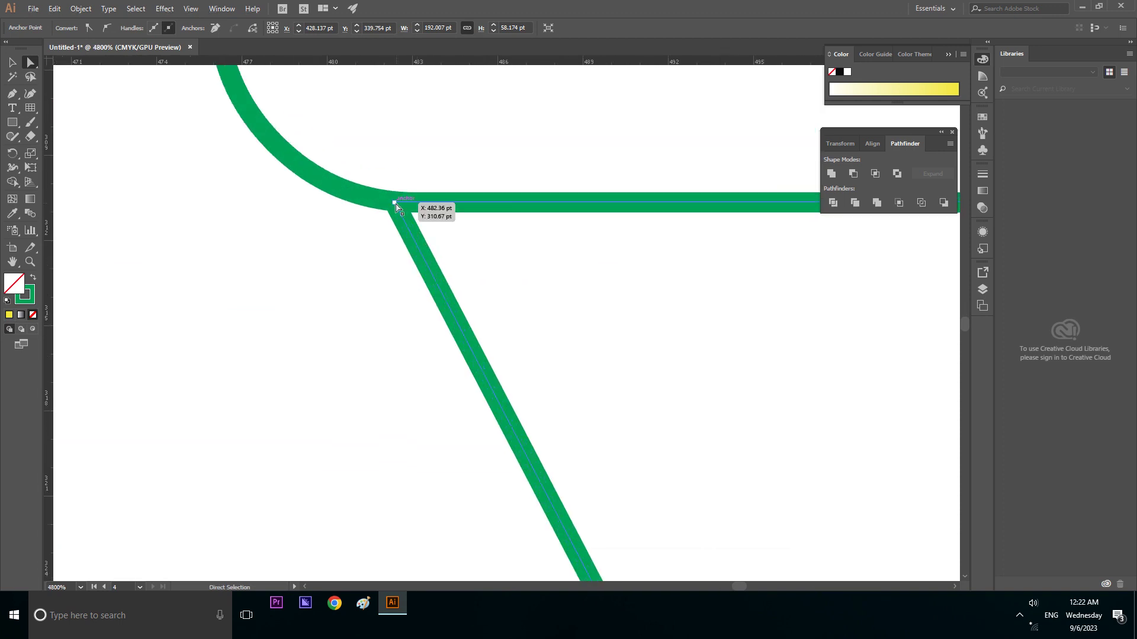
{"action": "mouse_move", "coordinate": [395, 207]}
{"action": "left_mouse_down"}
{"action": "mouse_move", "coordinate": [368, 208]}
{"action": "mouse_move", "coordinate": [387, 203]}
{"action": "left_mouse_up"}
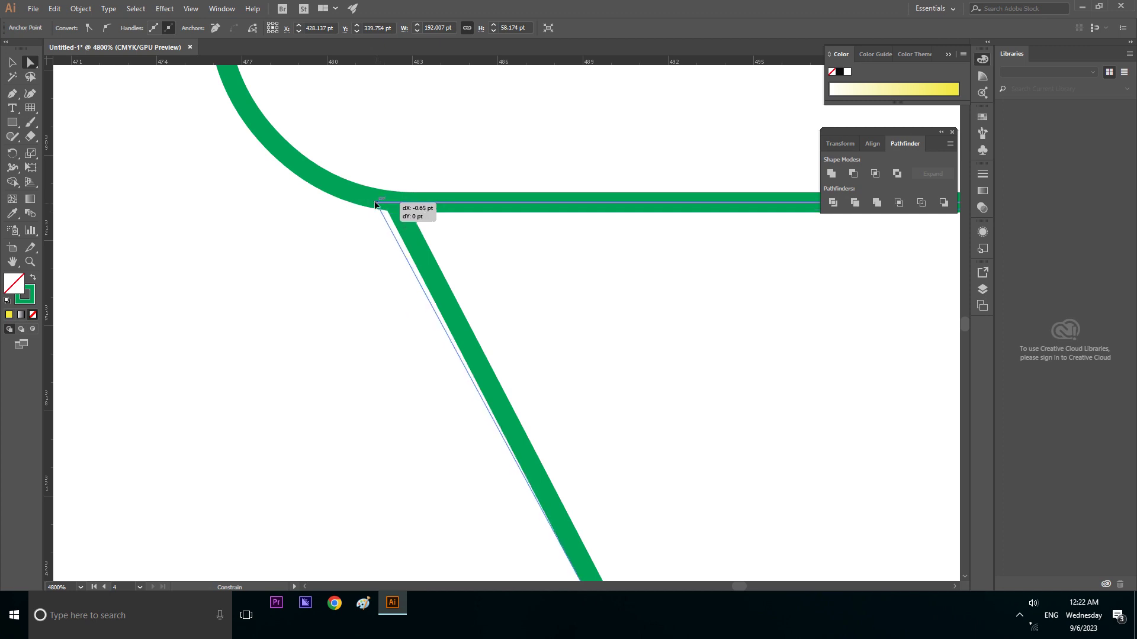
{"action": "left_click_drag", "start_coordinate": [387, 203], "coordinate": [395, 202]}
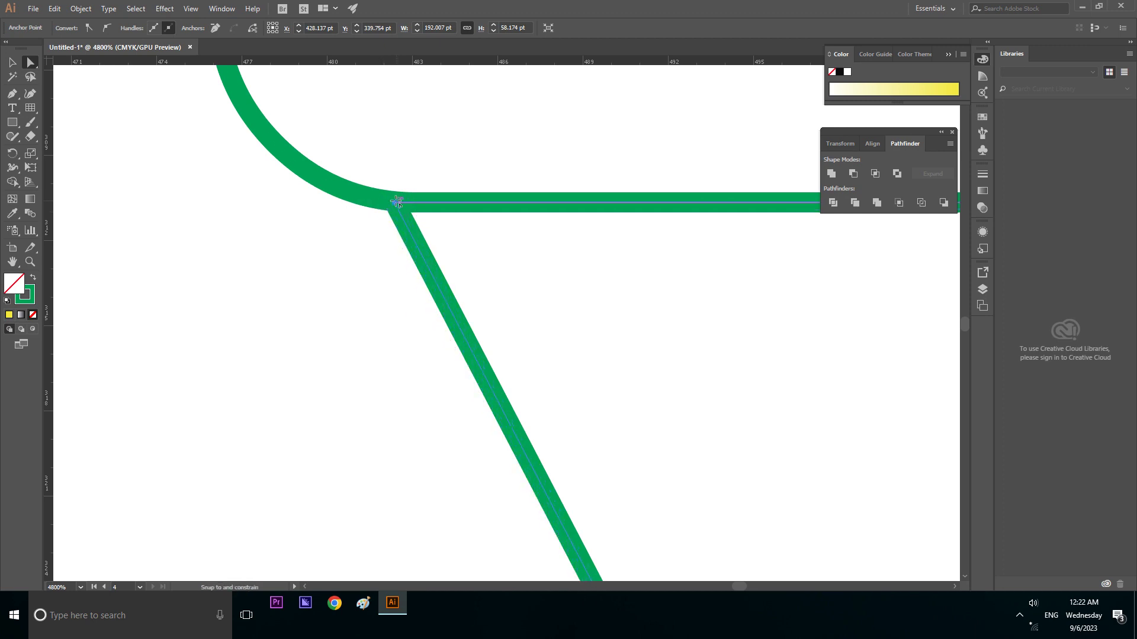
{"action": "scroll", "coordinate": [447, 296], "scroll_direction": "down", "scroll_amount": 3, "text": "alt"}
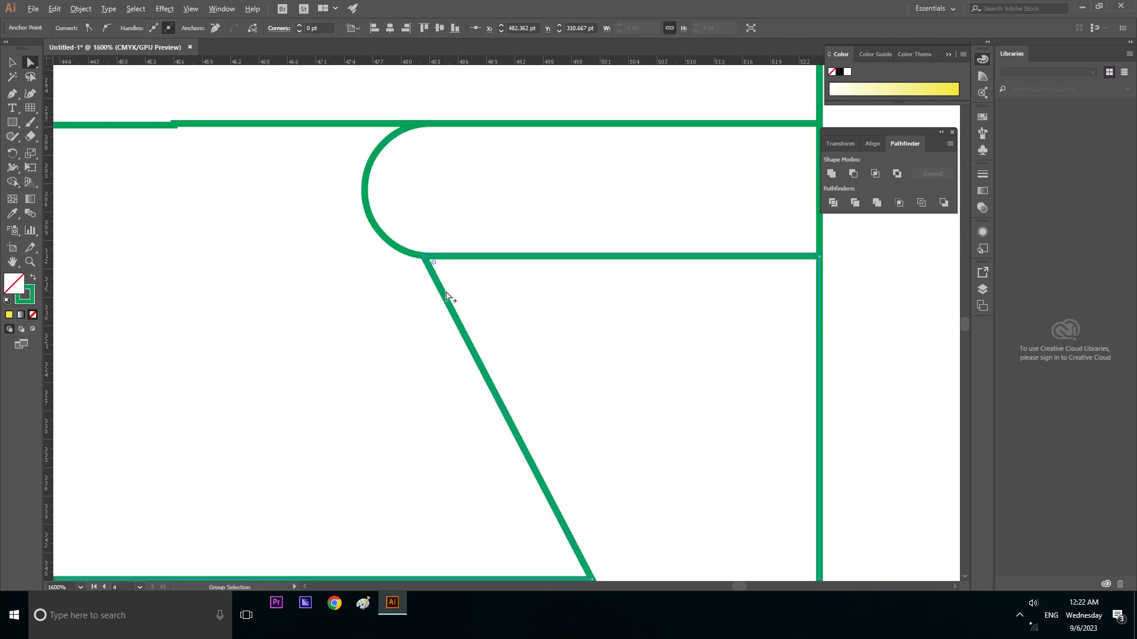
{"action": "scroll", "coordinate": [447, 296], "scroll_direction": "down", "scroll_amount": 2, "text": "alt"}
{"action": "scroll", "coordinate": [447, 287], "scroll_direction": "down", "scroll_amount": 2, "text": "alt"}
{"action": "scroll", "coordinate": [508, 322], "scroll_direction": "down", "scroll_amount": 1, "text": "alt"}
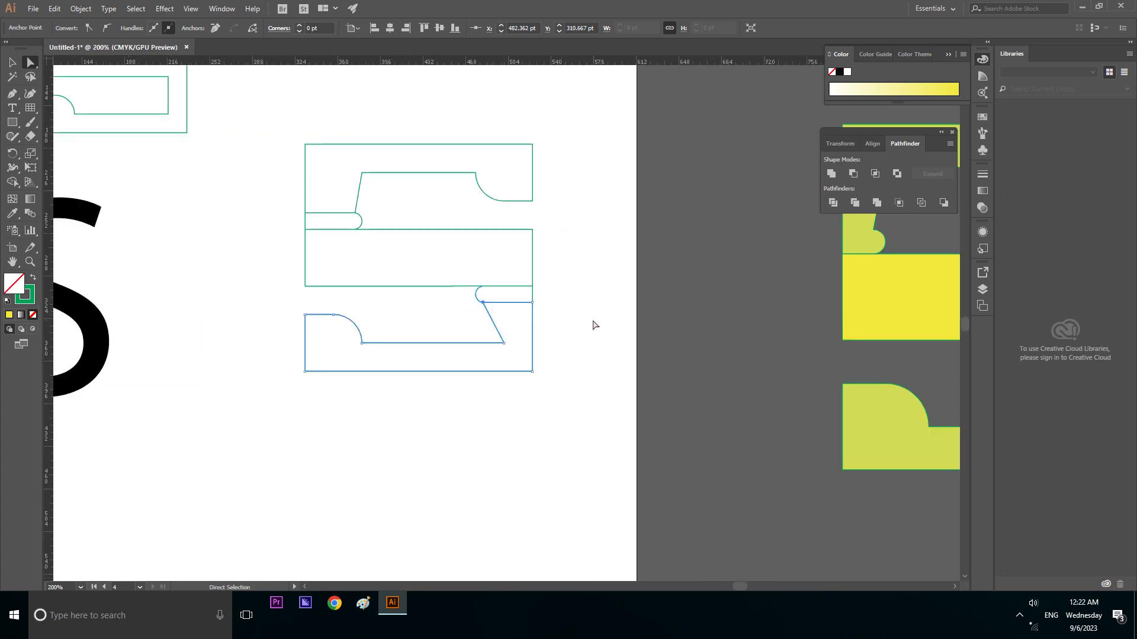
{"action": "left_click", "coordinate": [595, 325]}
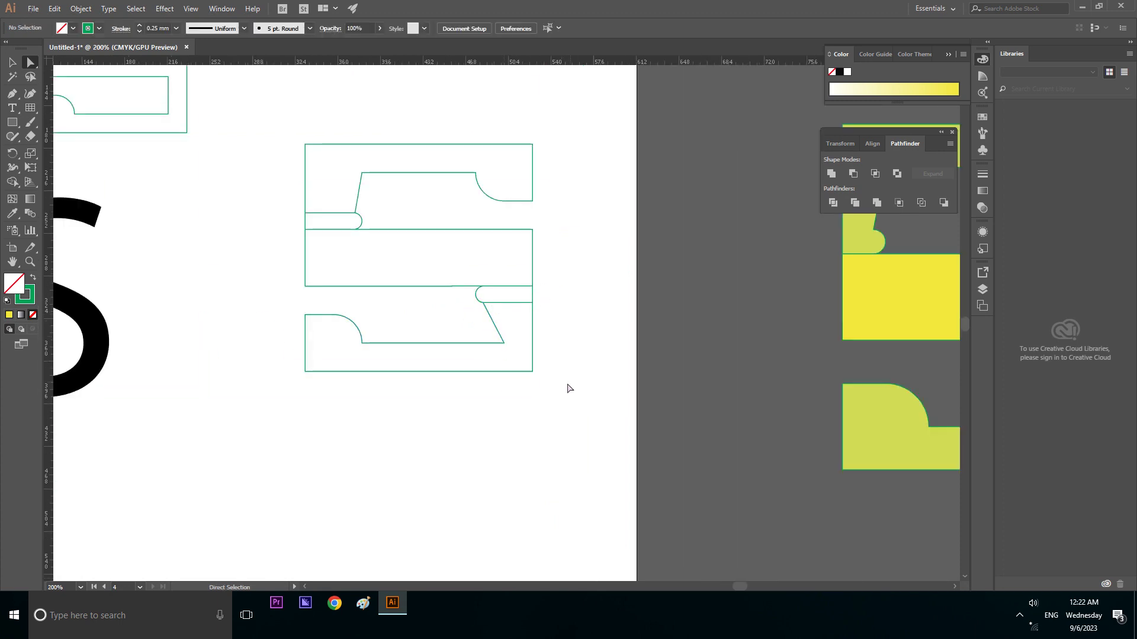
Unite the bottom piece and the top piece each with its small capsule using Pathfinder.
{"action": "left_click", "coordinate": [533, 323]}
{"action": "left_click", "coordinate": [532, 295], "text": "shift"}
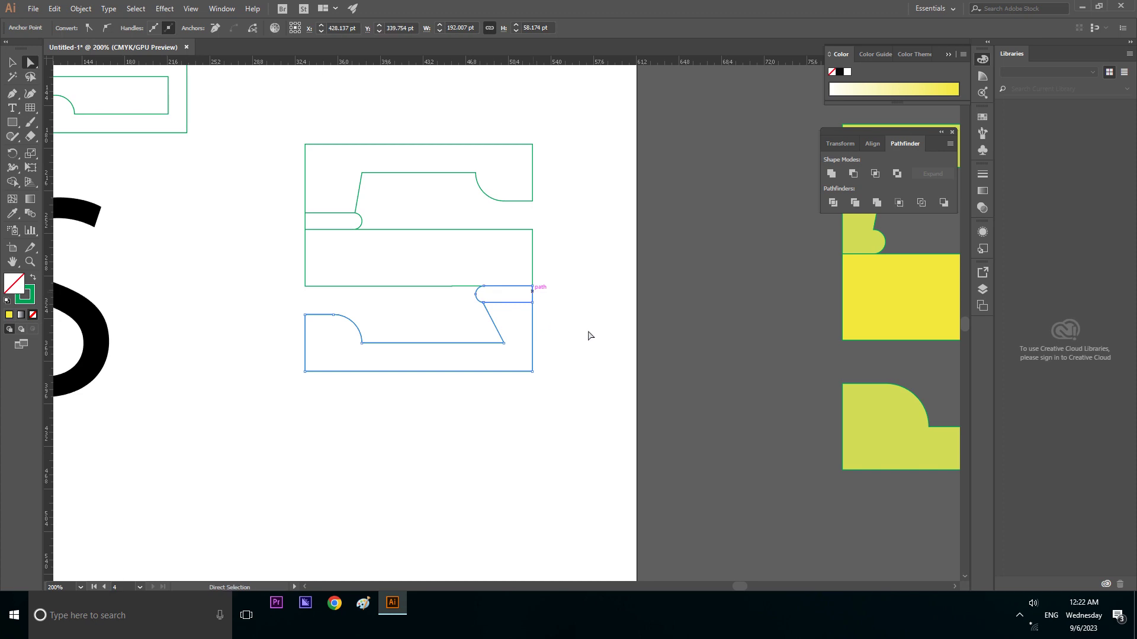
{"action": "left_click", "coordinate": [831, 173]}
{"action": "left_click", "coordinate": [451, 218]}
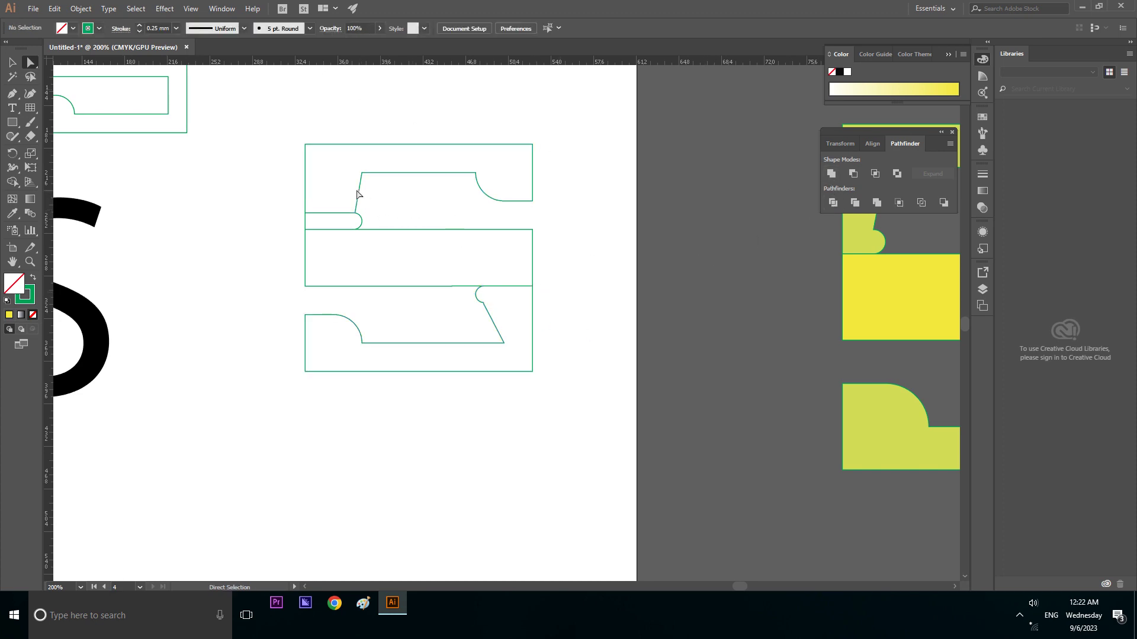
{"action": "left_click", "coordinate": [361, 221]}
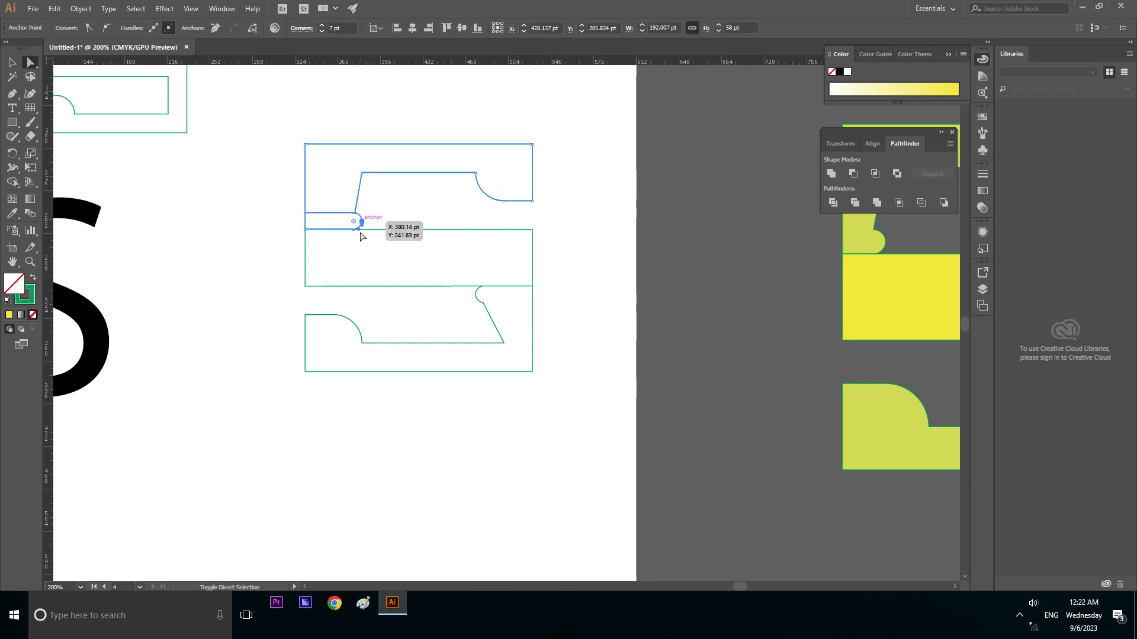
{"action": "left_click", "coordinate": [831, 173]}
{"action": "left_click", "coordinate": [696, 311]}
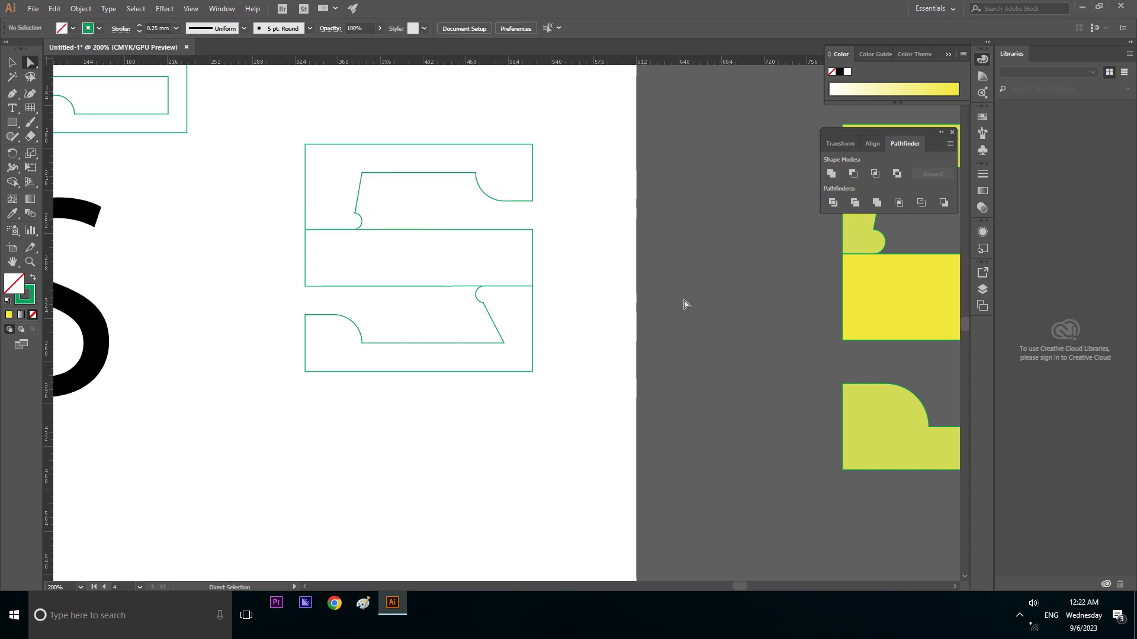
Delete the top piece's inner-edge top-left corner anchor, undoing two wrong deletions.
{"action": "scroll", "coordinate": [374, 218], "scroll_direction": "up", "scroll_amount": 2}
{"action": "left_click", "coordinate": [345, 211]}
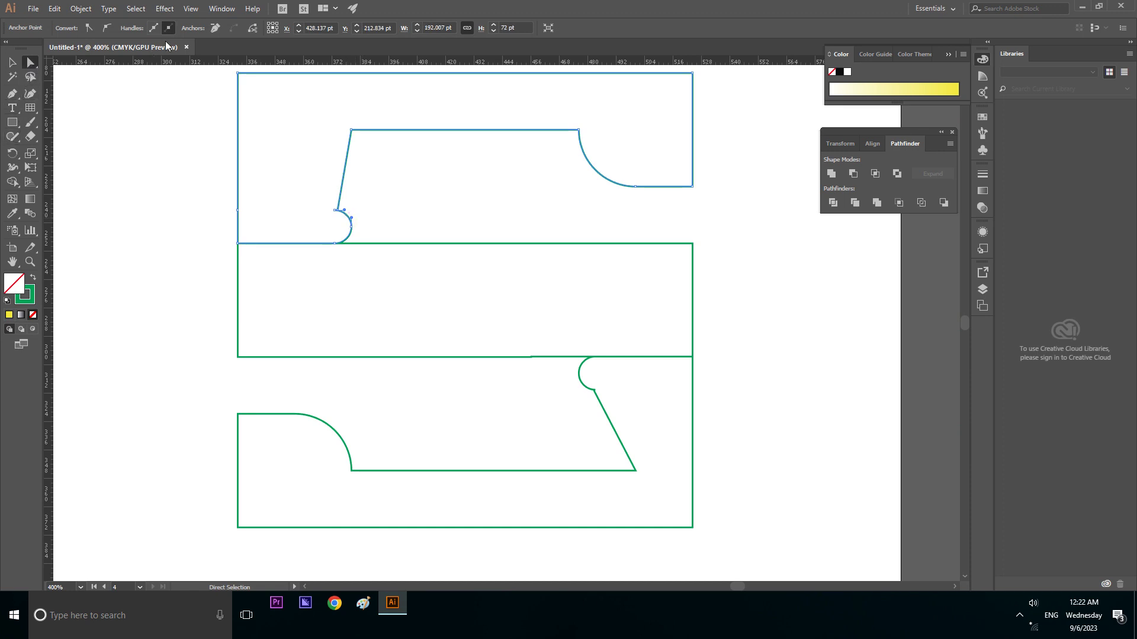
{"action": "left_click", "coordinate": [335, 210]}
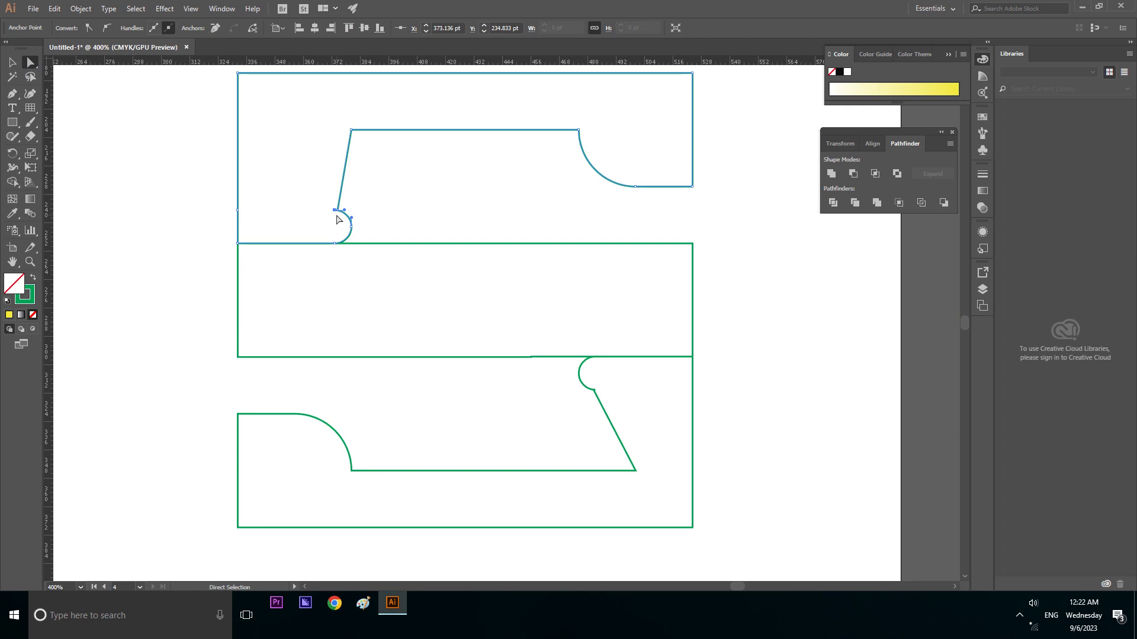
{"action": "left_click", "coordinate": [216, 28]}
{"action": "key", "text": "ctrl+z"}
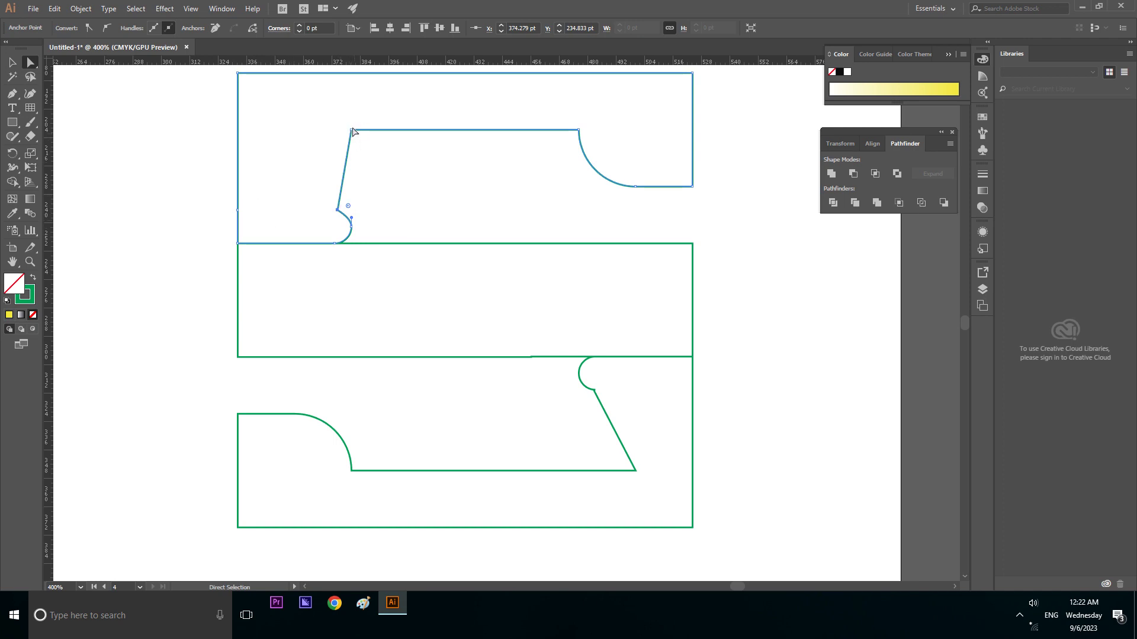
{"action": "left_click", "coordinate": [216, 28]}
{"action": "key", "text": "ctrl+z"}
{"action": "left_click", "coordinate": [352, 132]}
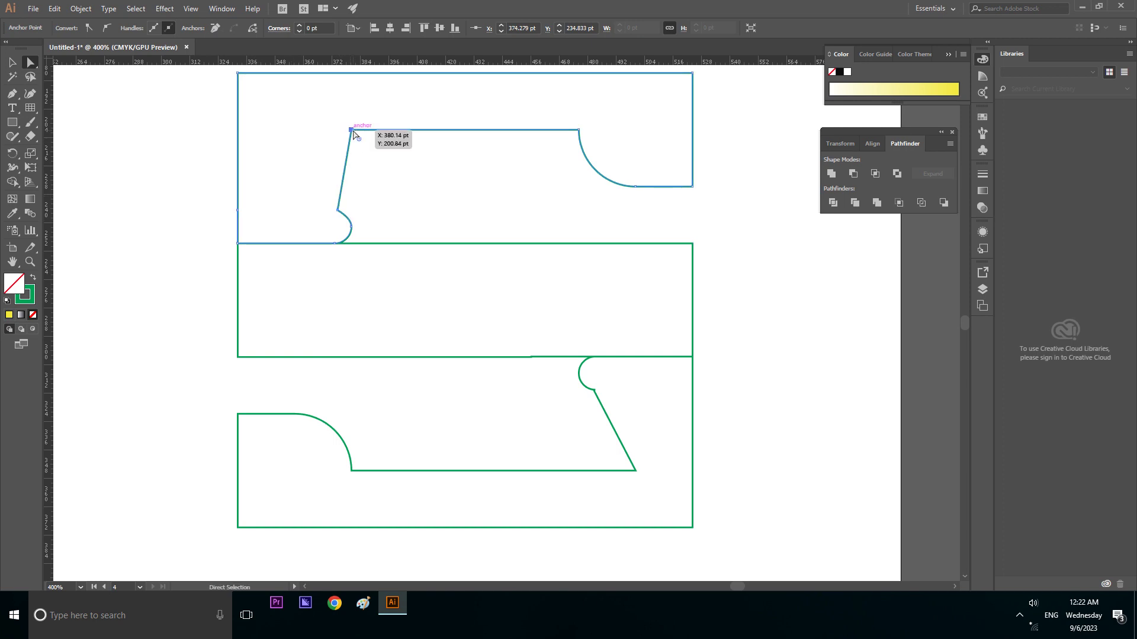
{"action": "left_click", "coordinate": [215, 27]}
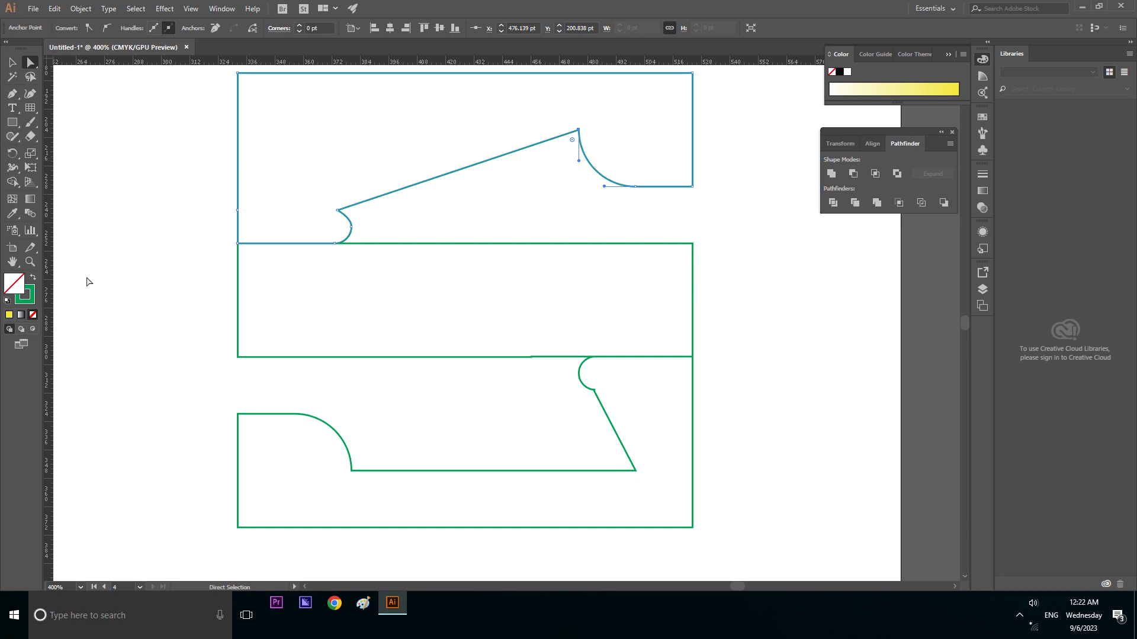
Delete two inner-edge anchors on the bottom piece so its edge runs diagonally, then select it.
{"action": "left_click", "coordinate": [595, 391]}
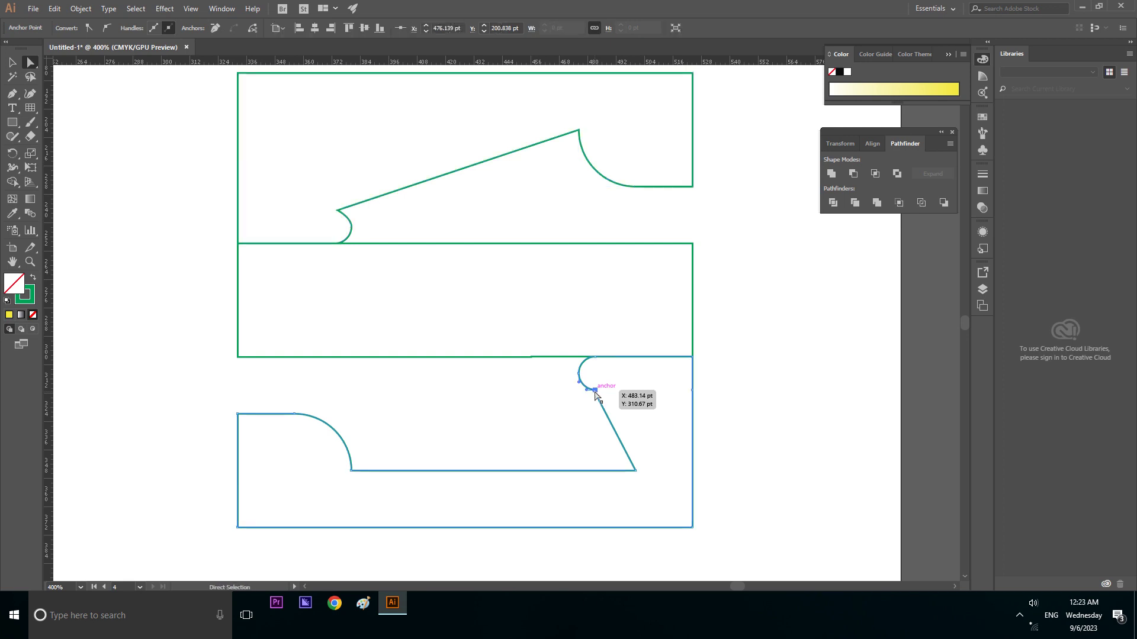
{"action": "left_click", "coordinate": [214, 27]}
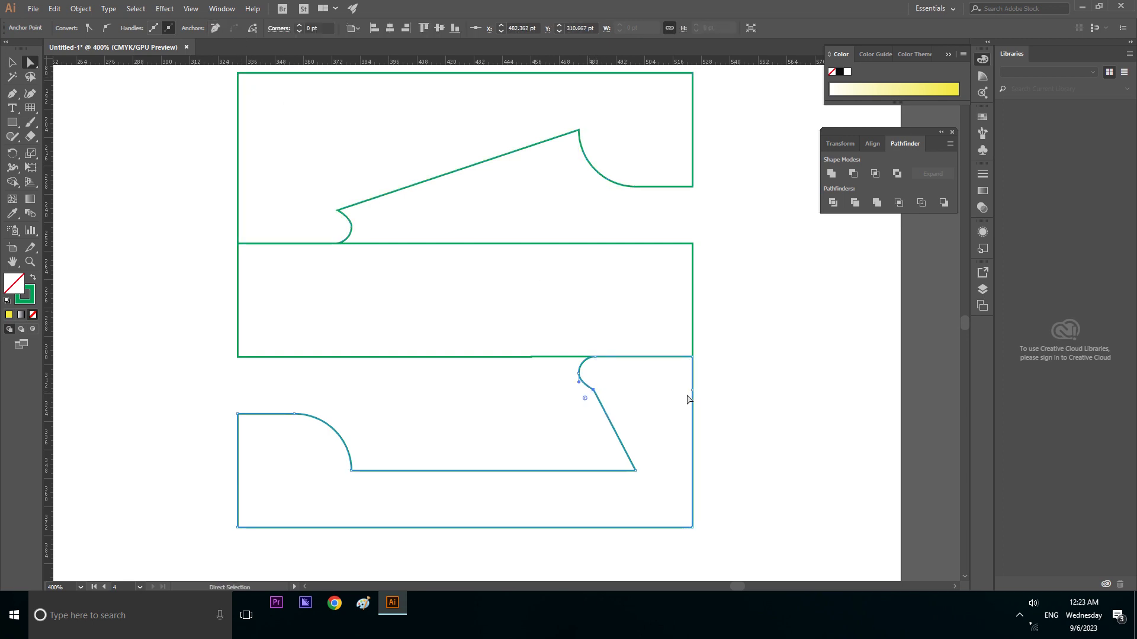
{"action": "left_click", "coordinate": [635, 470]}
{"action": "left_click", "coordinate": [219, 30]}
{"action": "key", "text": "v"}
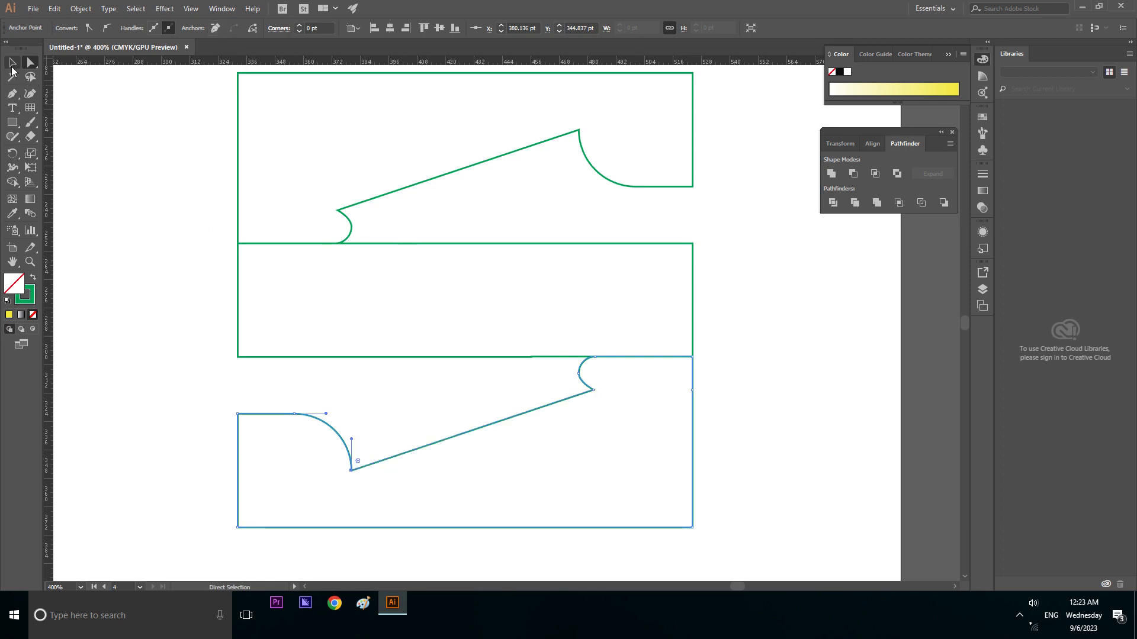
{"action": "left_click", "coordinate": [563, 356]}
{"action": "scroll", "coordinate": [454, 336], "scroll_direction": "down", "scroll_amount": 2}
Fill the top S outline with the blue swatch, after briefly trying yellow.
{"action": "left_click", "coordinate": [581, 460]}
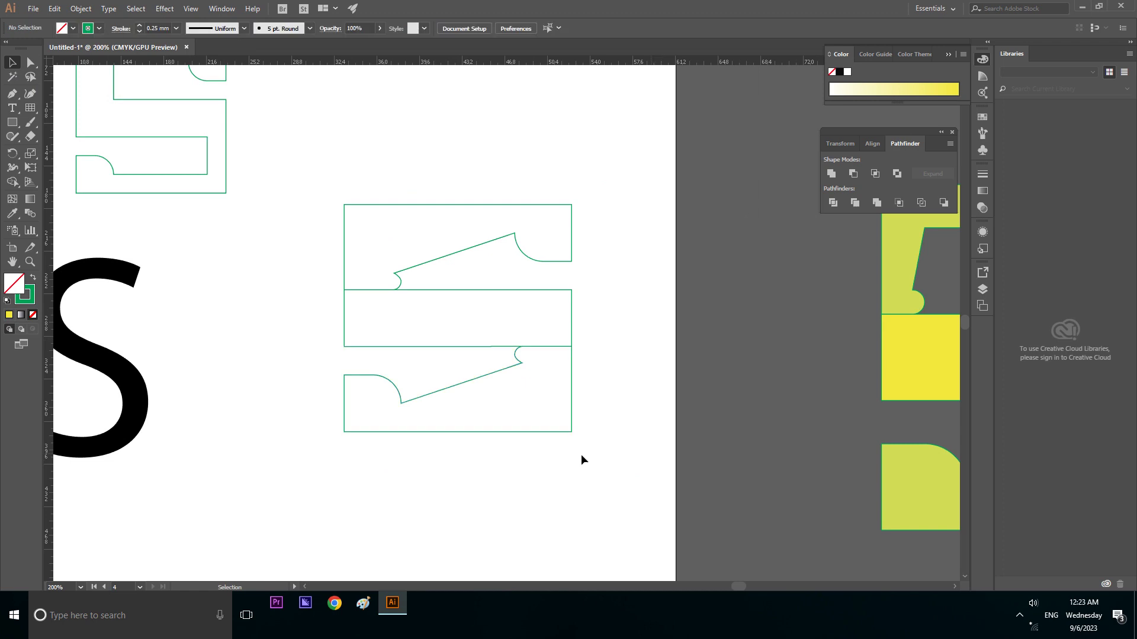
{"action": "scroll", "coordinate": [563, 438], "scroll_direction": "down", "scroll_amount": 1}
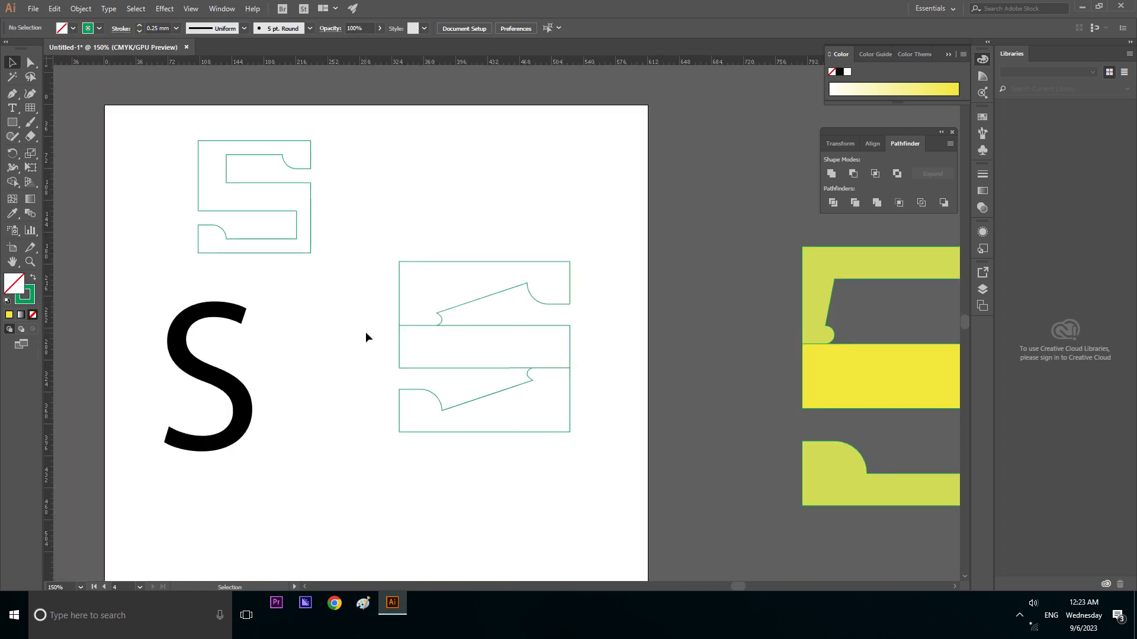
{"action": "left_click_drag", "start_coordinate": [369, 249], "coordinate": [609, 474]}
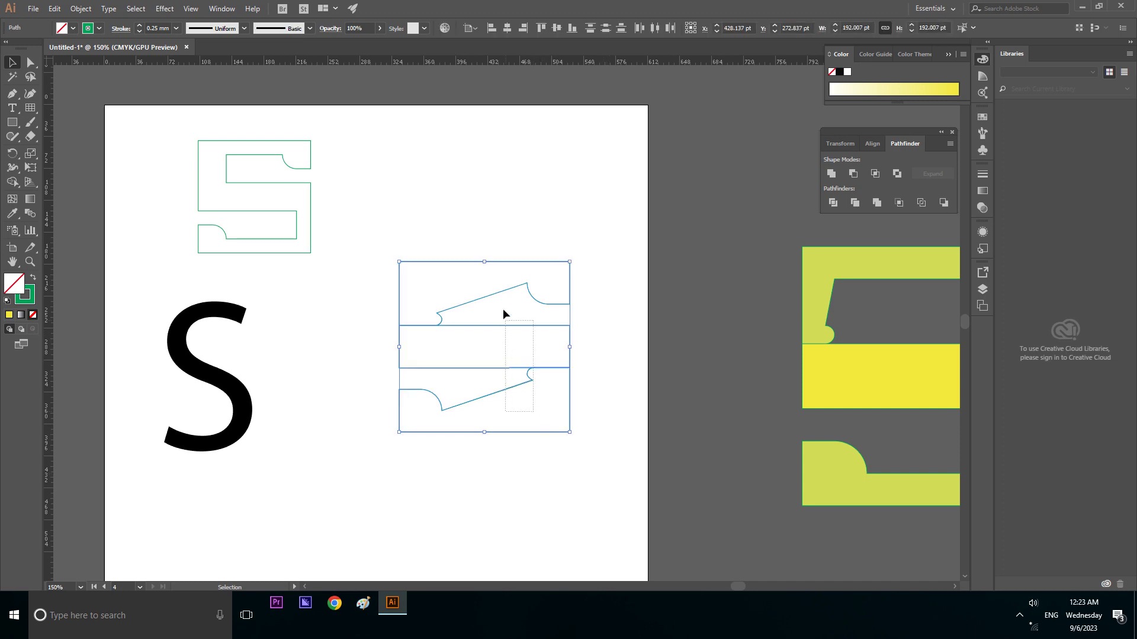
{"action": "left_click", "coordinate": [577, 425]}
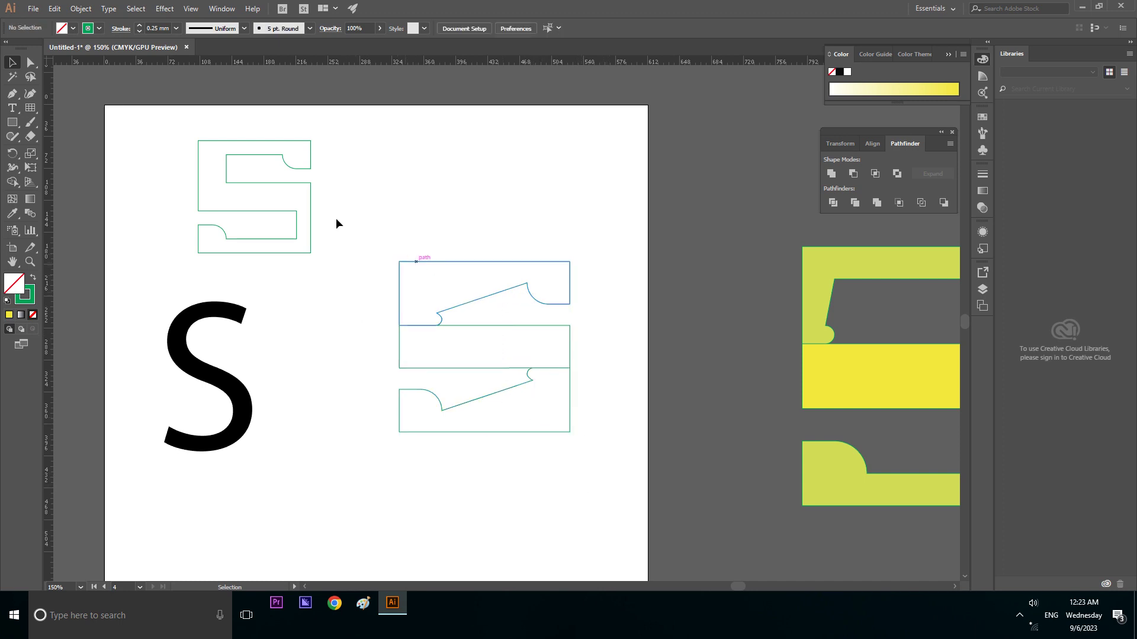
{"action": "left_click", "coordinate": [280, 155]}
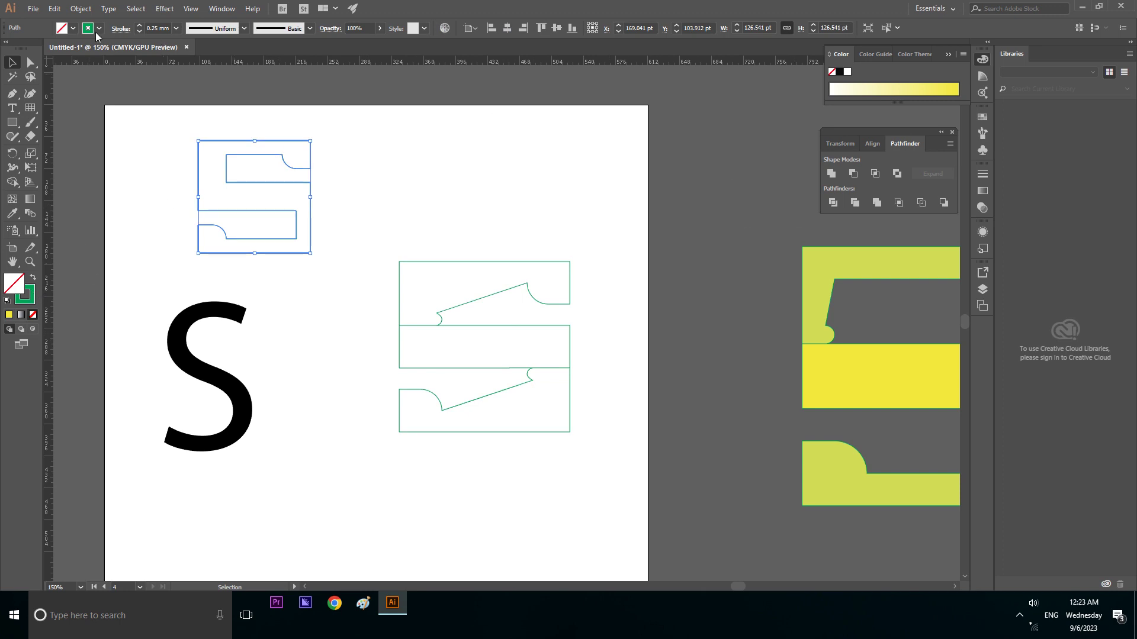
{"action": "left_click", "coordinate": [72, 28]}
{"action": "left_click", "coordinate": [49, 48]}
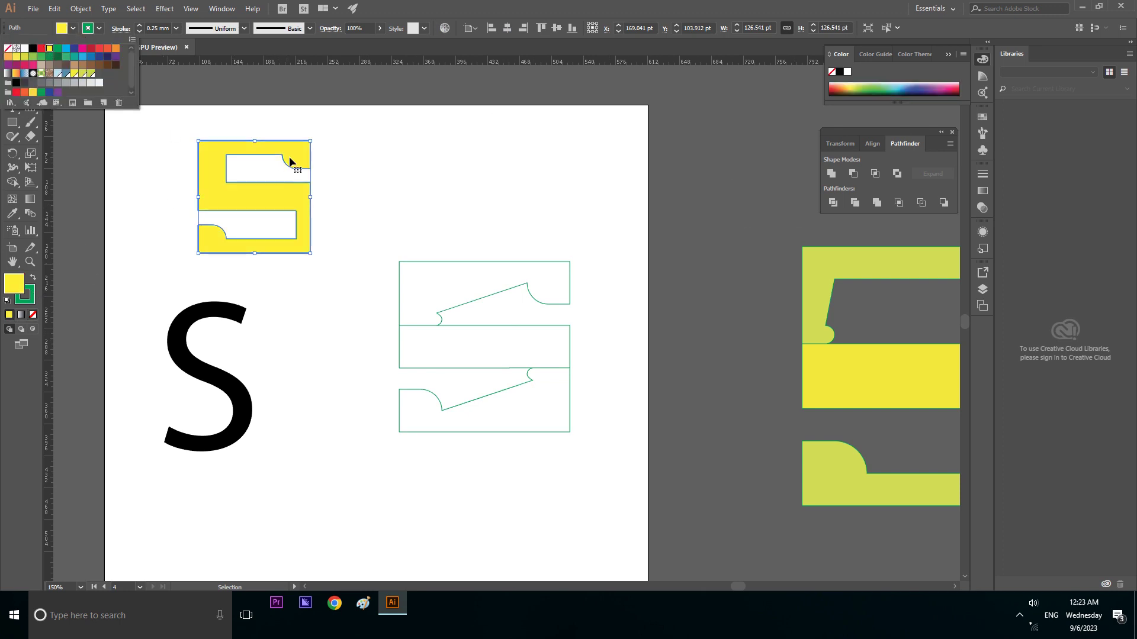
{"action": "left_click", "coordinate": [64, 49]}
{"action": "left_click", "coordinate": [363, 193]}
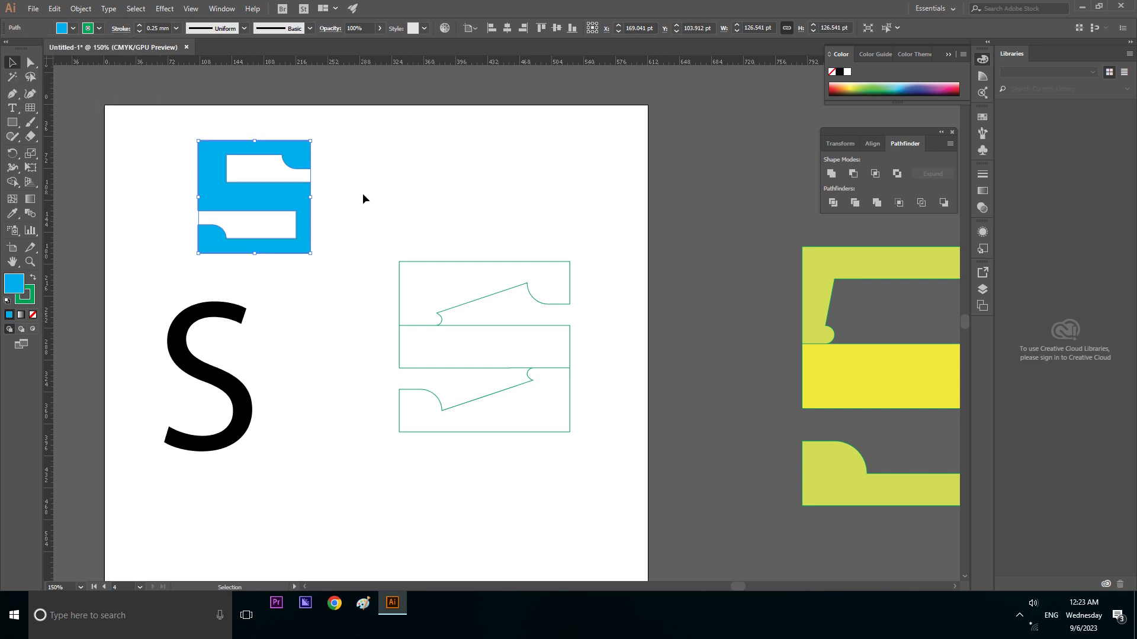
Eyedropper the yellow-green fill onto the top and lower pieces of the outlined S.
{"action": "left_click", "coordinate": [439, 315]}
{"action": "key", "text": "i"}
{"action": "left_click", "coordinate": [820, 328]}
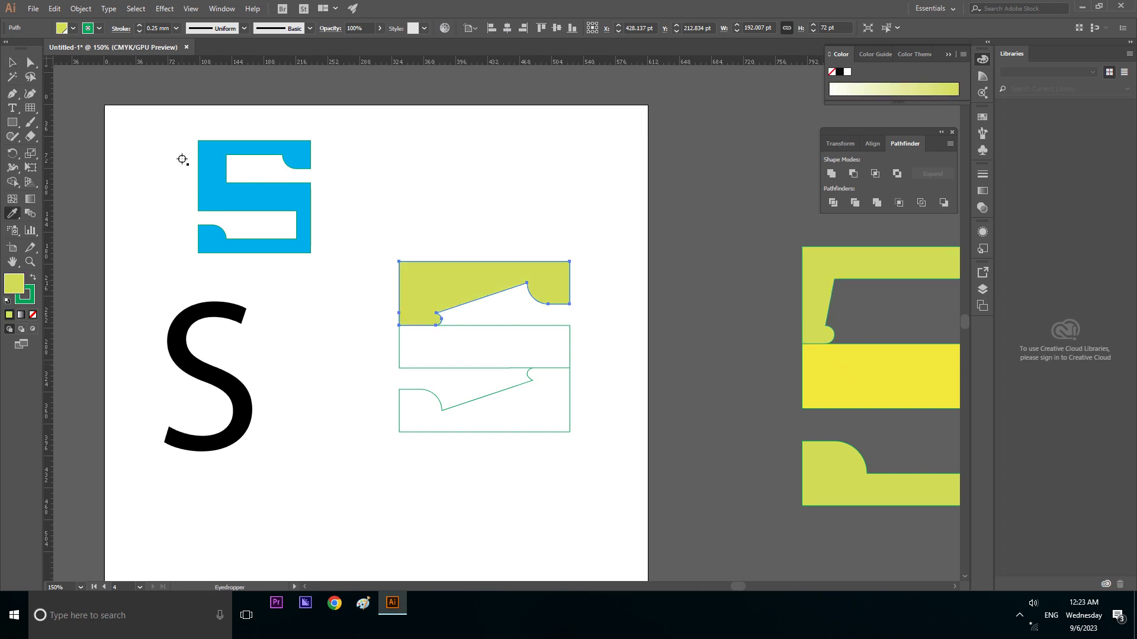
{"action": "left_click", "coordinate": [12, 62]}
{"action": "left_click", "coordinate": [535, 188]}
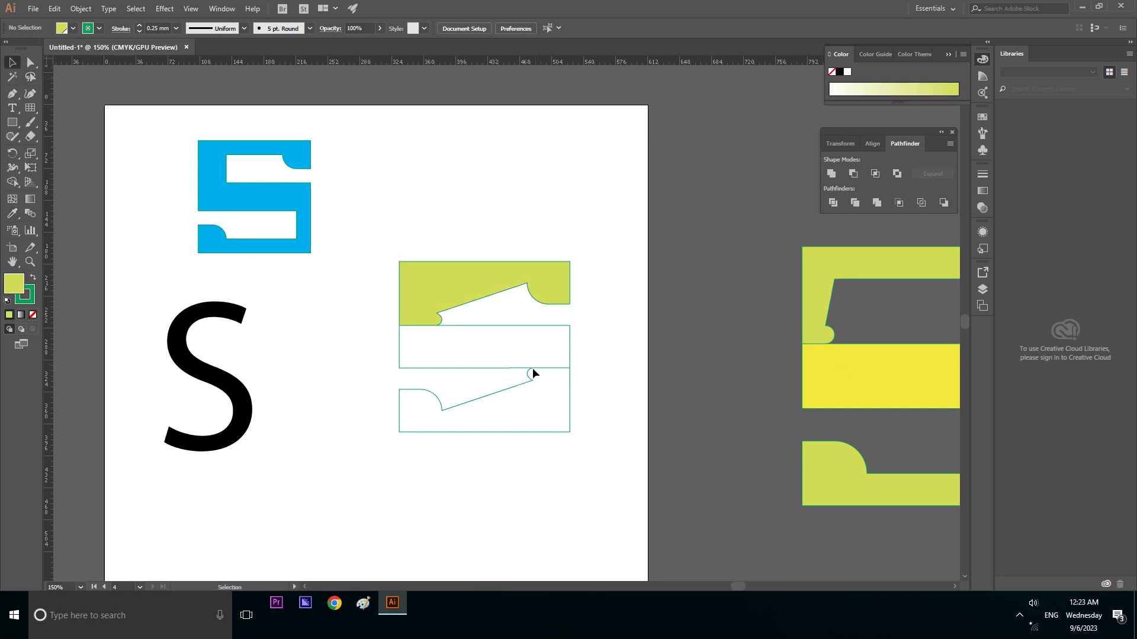
{"action": "left_click", "coordinate": [532, 373]}
{"action": "key", "text": "i"}
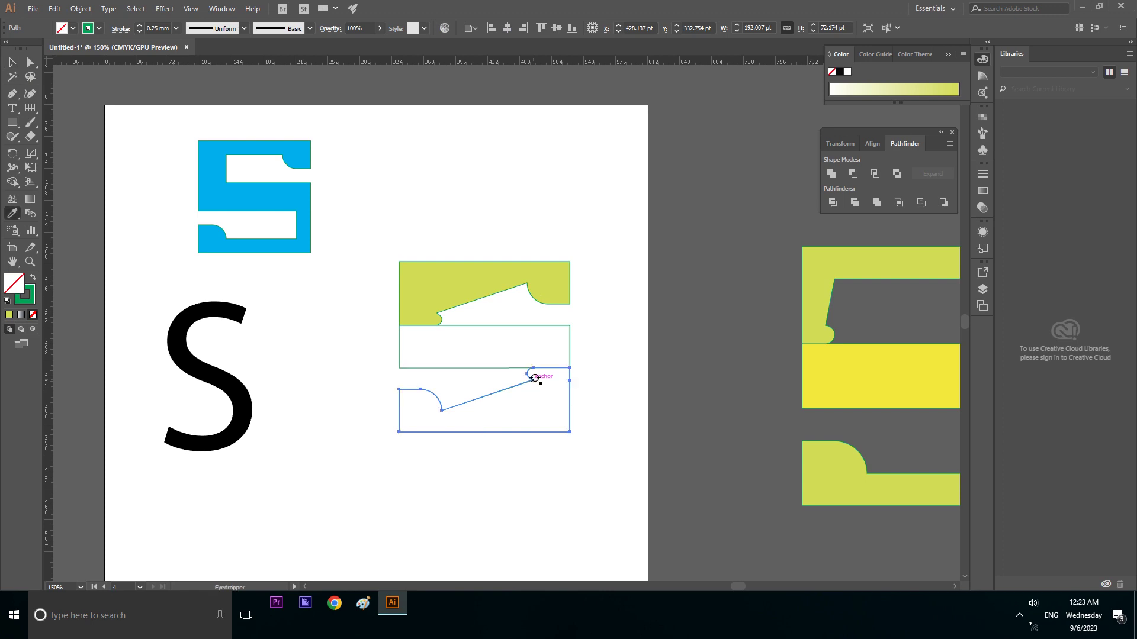
{"action": "left_click", "coordinate": [843, 496]}
{"action": "left_click", "coordinate": [12, 62]}
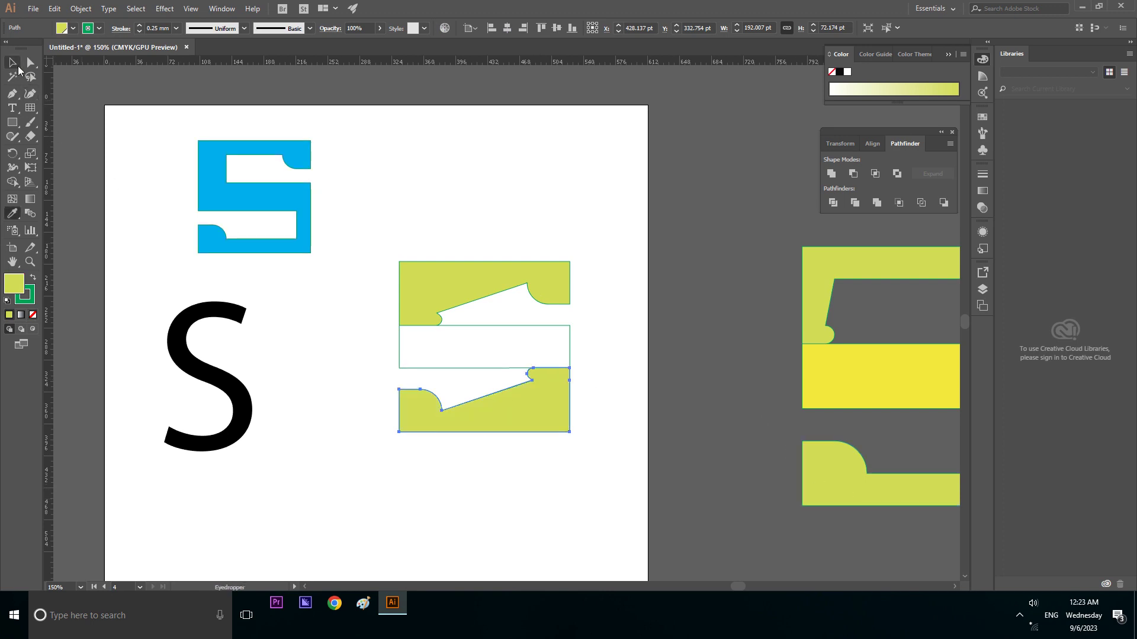
{"action": "left_click", "coordinate": [423, 155]}
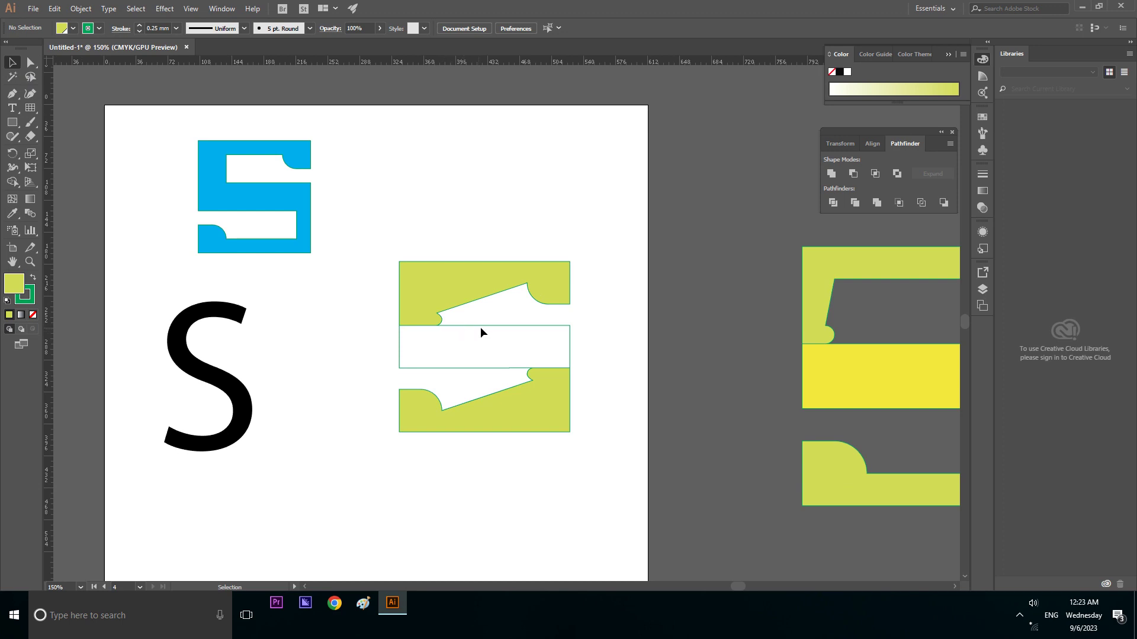
Fill the S's middle bar with the reference yellow, undoing an accidental white fill.
{"action": "left_click", "coordinate": [869, 400]}
{"action": "key", "text": "i"}
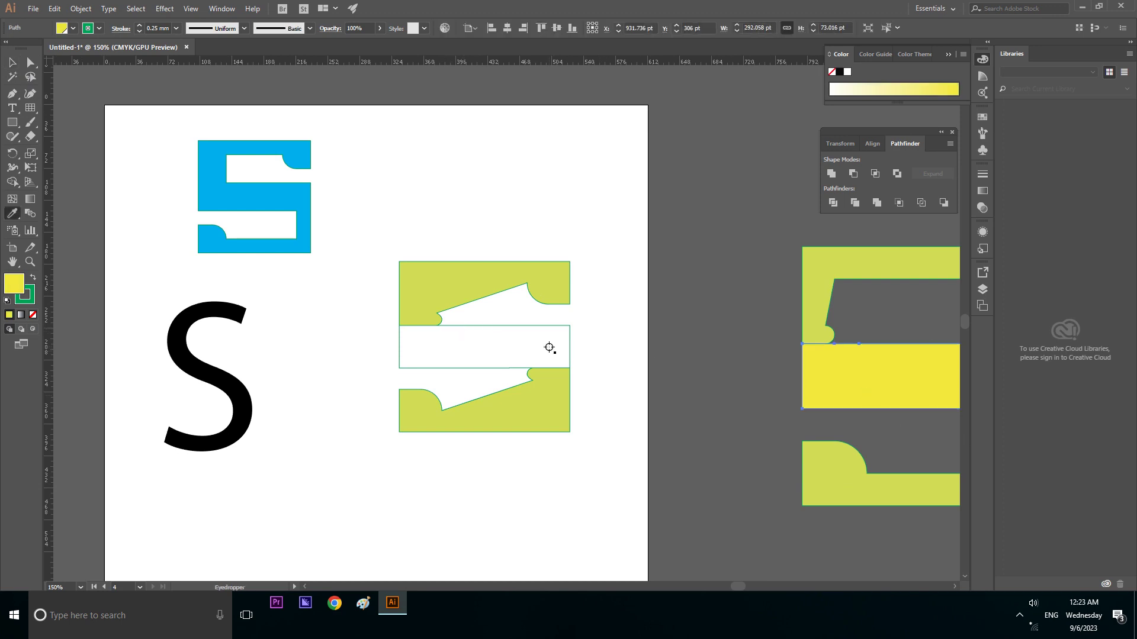
{"action": "left_click", "coordinate": [550, 345]}
{"action": "key", "text": "ctrl+z"}
{"action": "left_click", "coordinate": [13, 64]}
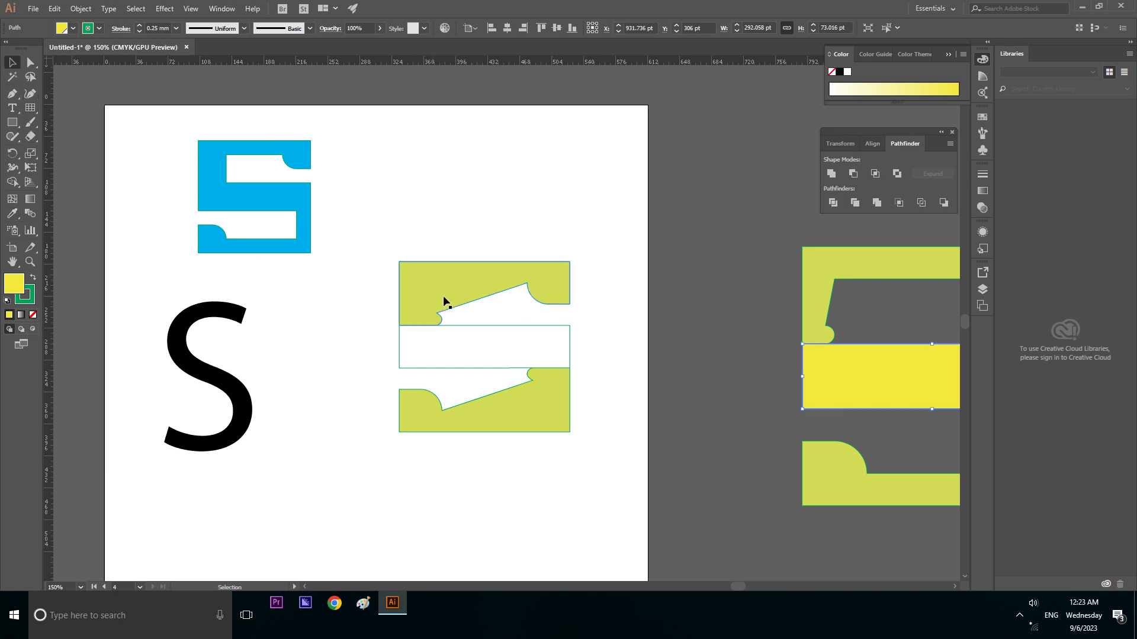
{"action": "left_click", "coordinate": [487, 326]}
{"action": "key", "text": "i"}
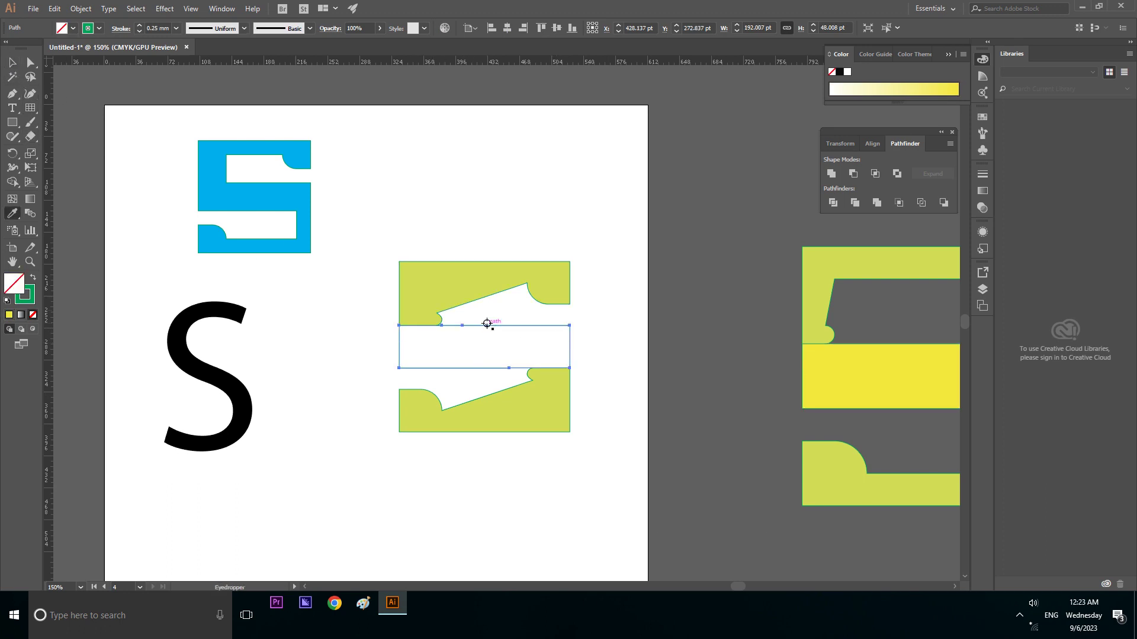
{"action": "left_click", "coordinate": [890, 390]}
{"action": "left_click", "coordinate": [13, 63]}
{"action": "left_click", "coordinate": [442, 226]}
Marquee-select the recoloured S and move it up beside the blue S.
{"action": "left_click_drag", "start_coordinate": [375, 236], "coordinate": [591, 468]}
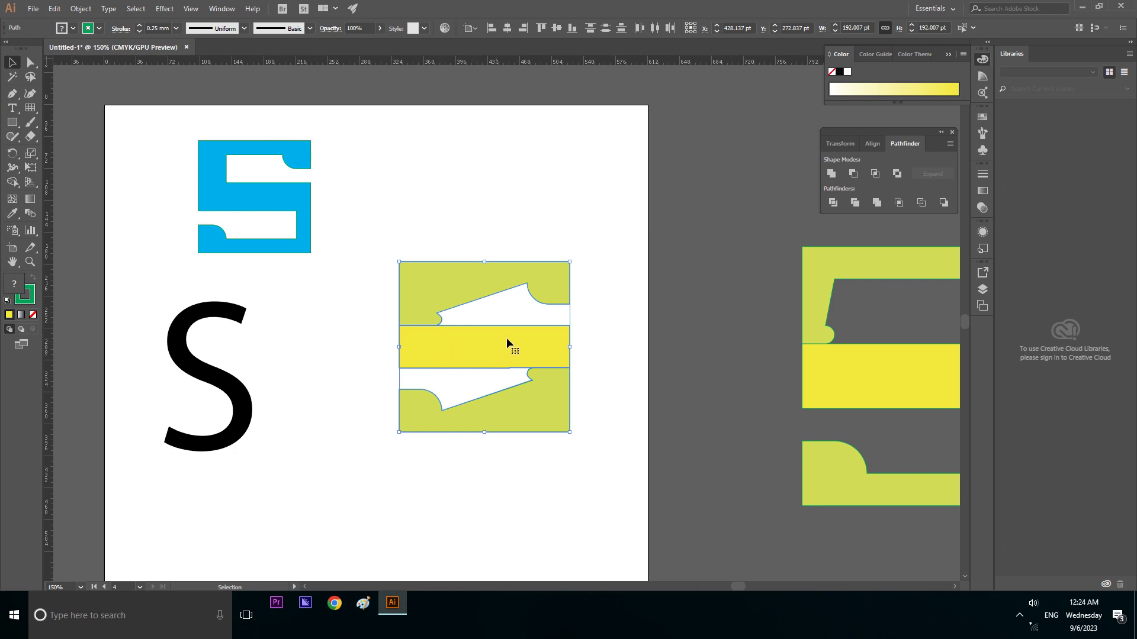
{"action": "left_click", "coordinate": [510, 466]}
{"action": "left_click_drag", "start_coordinate": [373, 248], "coordinate": [606, 499]}
{"action": "left_click_drag", "start_coordinate": [503, 349], "coordinate": [455, 229]}
{"action": "left_click", "coordinate": [578, 326]}
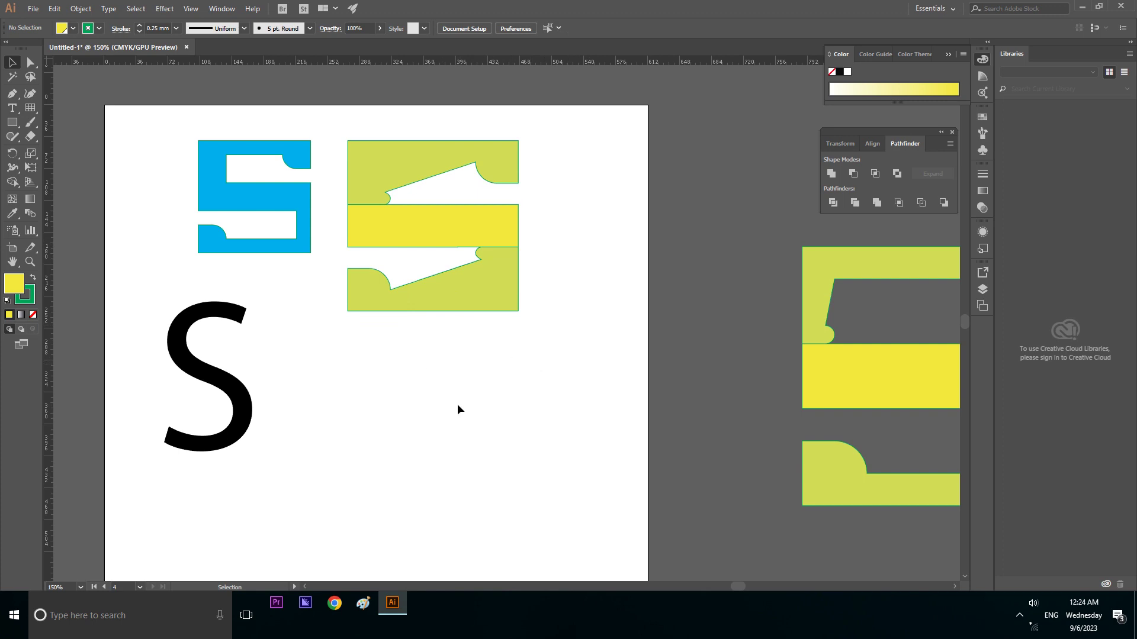
Draw a square rectangular grid below the logos and Shape Builder-sweep its bottom-right cells.
{"action": "left_click", "coordinate": [34, 109]}
{"action": "left_click", "coordinate": [80, 150]}
{"action": "left_click_drag", "start_coordinate": [349, 374], "coordinate": [495, 519]}
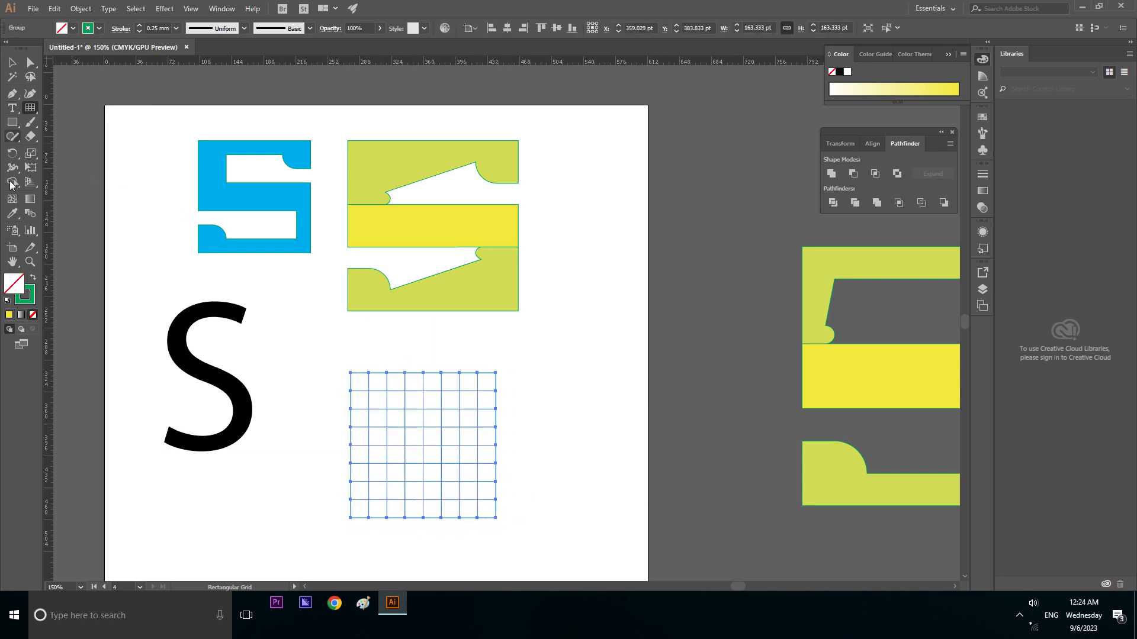
{"action": "left_click", "coordinate": [13, 183]}
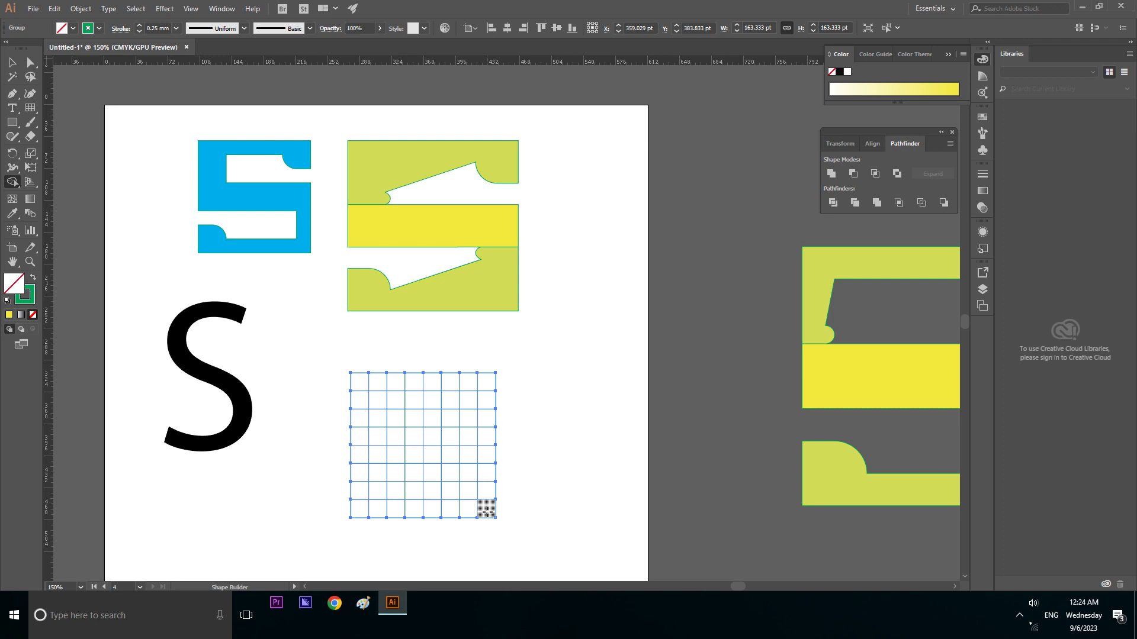
{"action": "mouse_move", "coordinate": [487, 509]}
{"action": "left_mouse_down"}
{"action": "mouse_move", "coordinate": [470, 491]}
{"action": "mouse_move", "coordinate": [481, 518]}
{"action": "left_mouse_up"}
Undo the Shape Builder cell merge with Ctrl+Z.
{"action": "key", "text": "ctrl+z"}
Select the grid, undo an accidental move, and Ungroup it from the right-click menu.
{"action": "left_click", "coordinate": [13, 62]}
{"action": "left_click", "coordinate": [393, 356]}
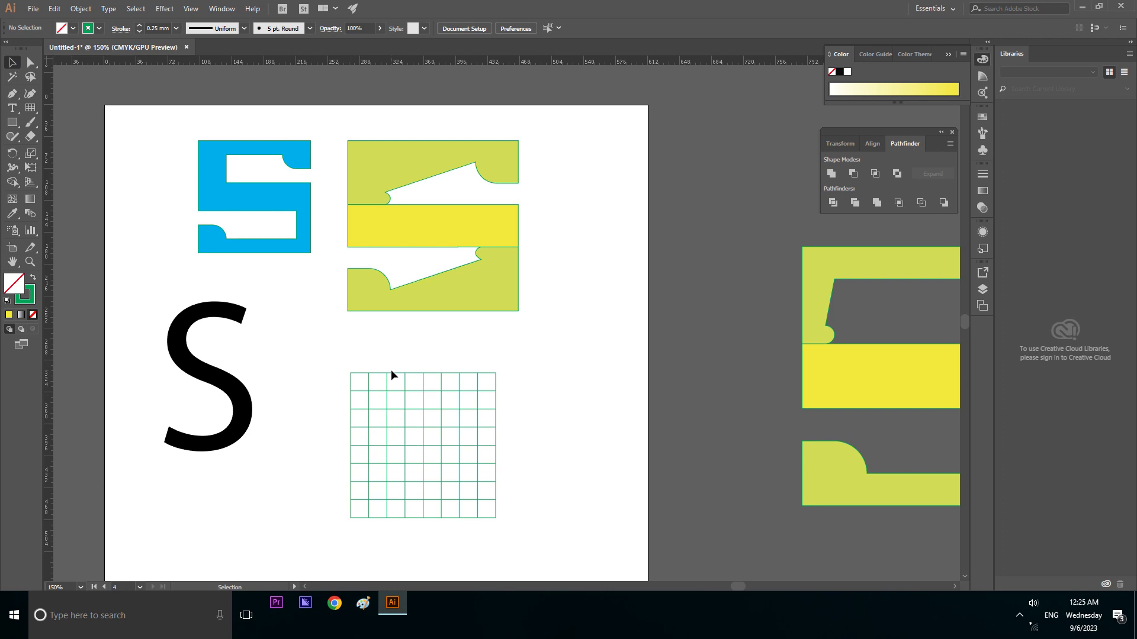
{"action": "left_click", "coordinate": [390, 373]}
{"action": "left_click_drag", "start_coordinate": [391, 375], "coordinate": [684, 347]}
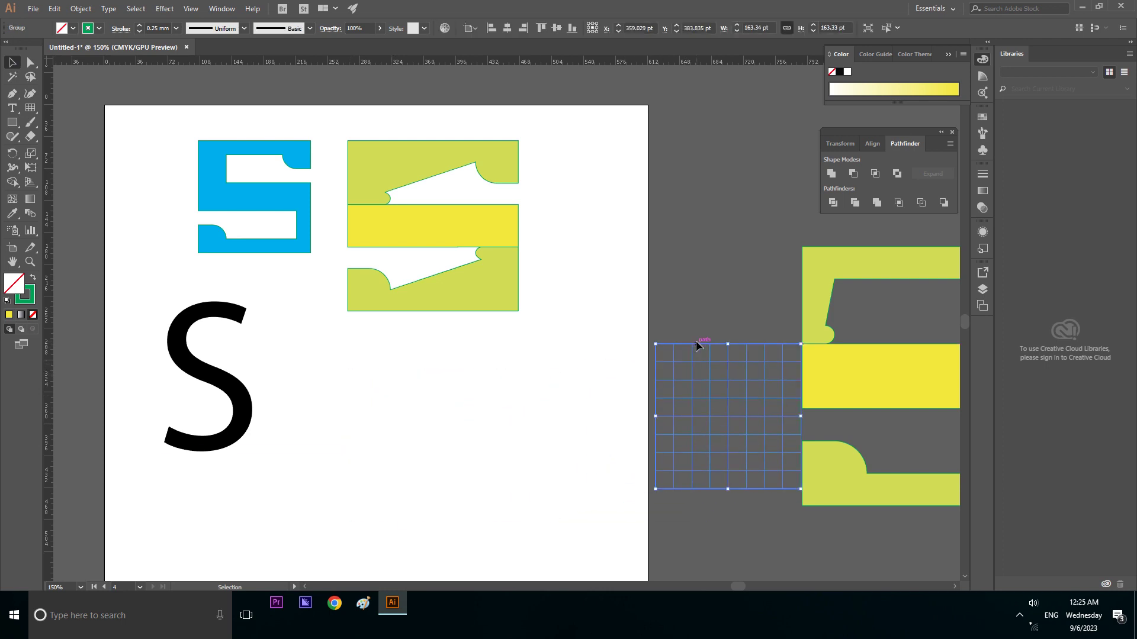
{"action": "key", "text": "ctrl+z"}
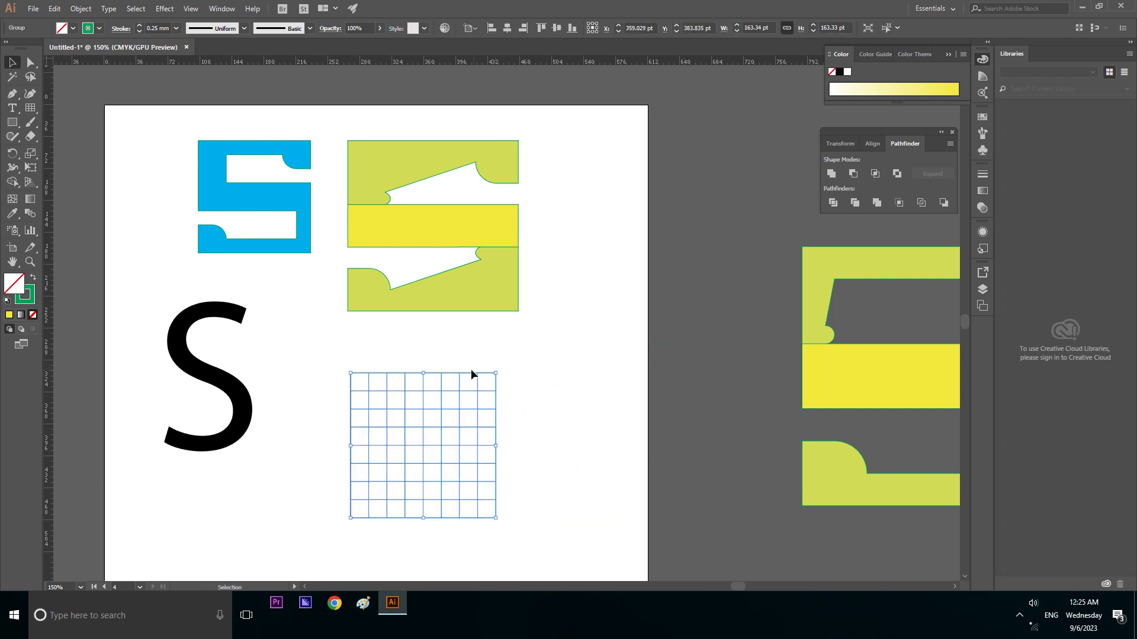
{"action": "right_click", "coordinate": [466, 373]}
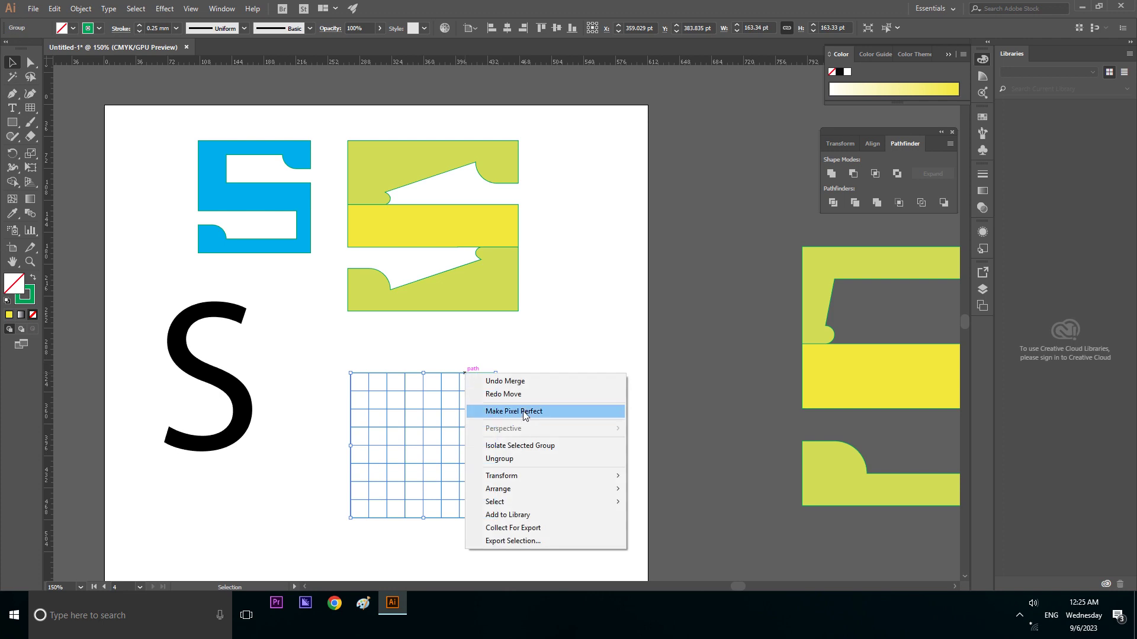
{"action": "left_click", "coordinate": [520, 454]}
{"action": "left_click", "coordinate": [575, 338]}
Pull one cell out and click individual grid paths to confirm they are separate.
{"action": "mouse_move", "coordinate": [474, 375]}
{"action": "left_mouse_down"}
{"action": "mouse_move", "coordinate": [709, 280]}
{"action": "mouse_move", "coordinate": [713, 262]}
{"action": "left_mouse_up"}
{"action": "left_click", "coordinate": [629, 385]}
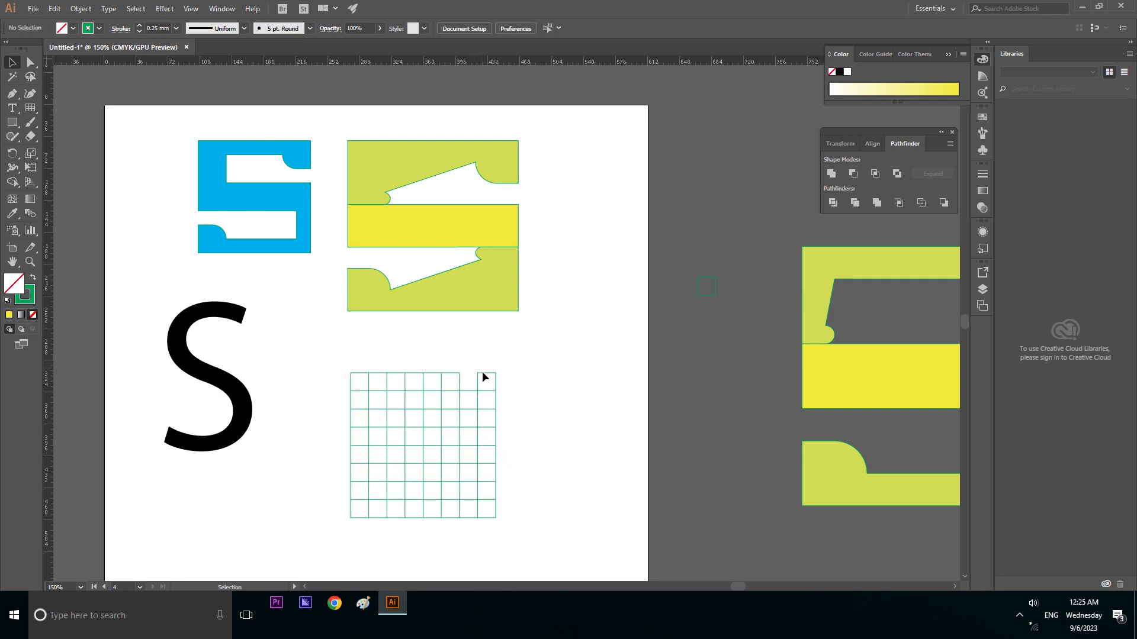
{"action": "left_click", "coordinate": [451, 373]}
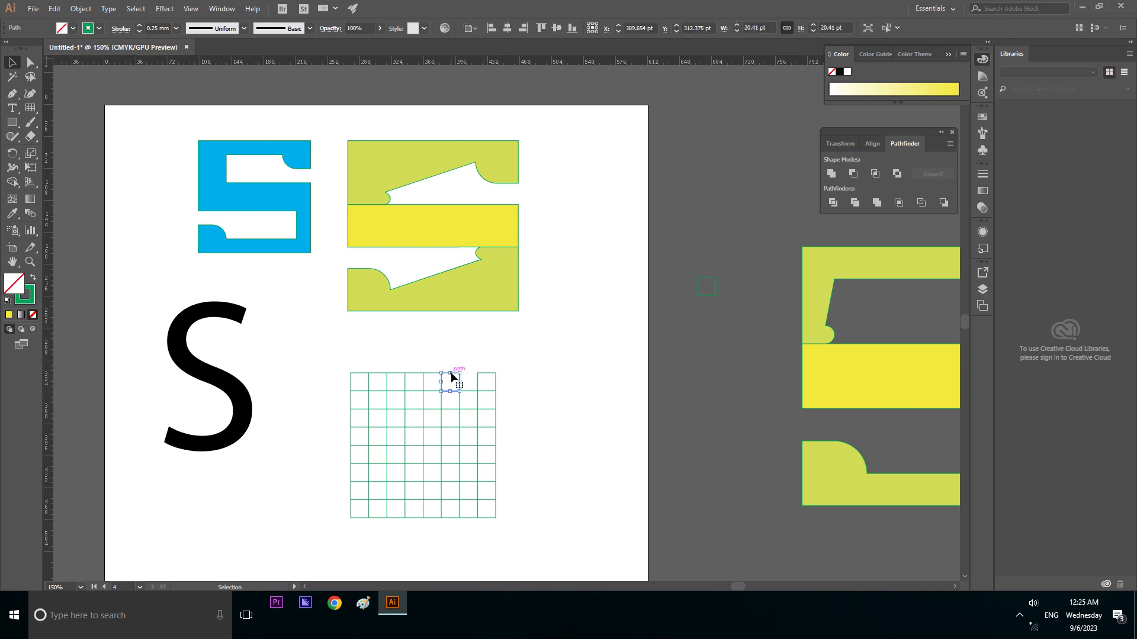
{"action": "left_click", "coordinate": [549, 386]}
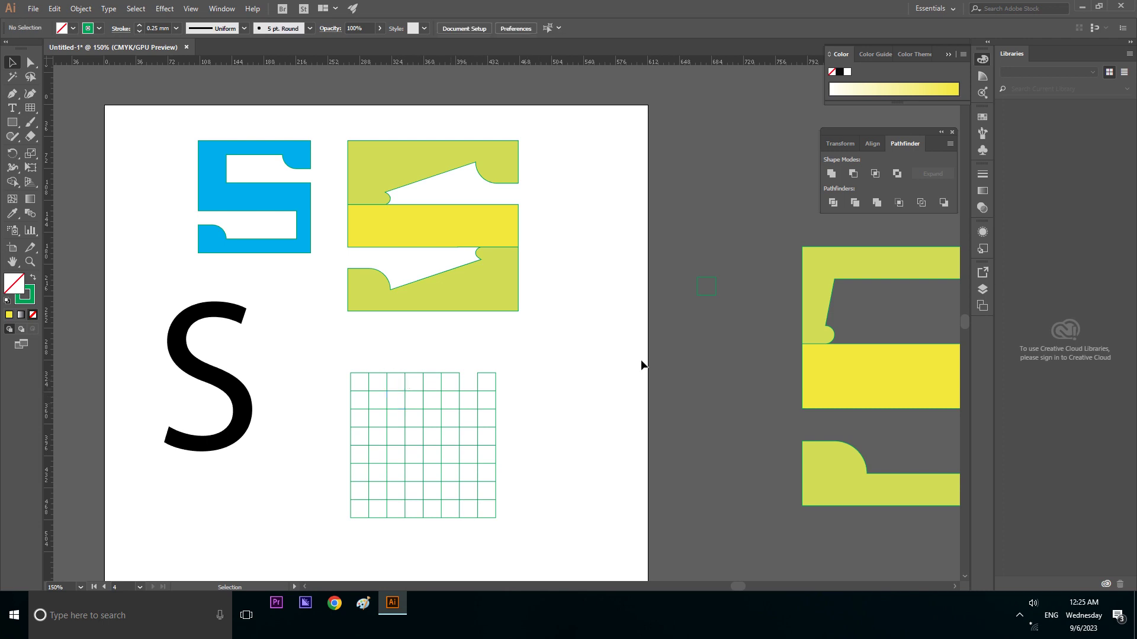
{"action": "left_click", "coordinate": [706, 299]}
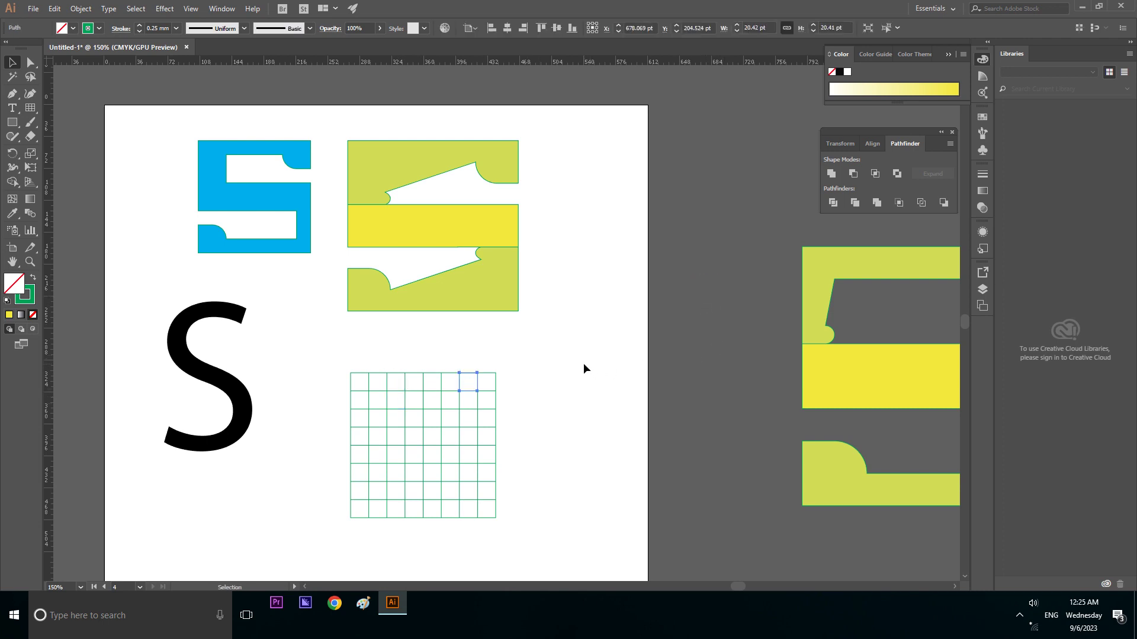
{"action": "left_click", "coordinate": [526, 410]}
{"action": "left_click", "coordinate": [363, 375]}
{"action": "left_click", "coordinate": [652, 332]}
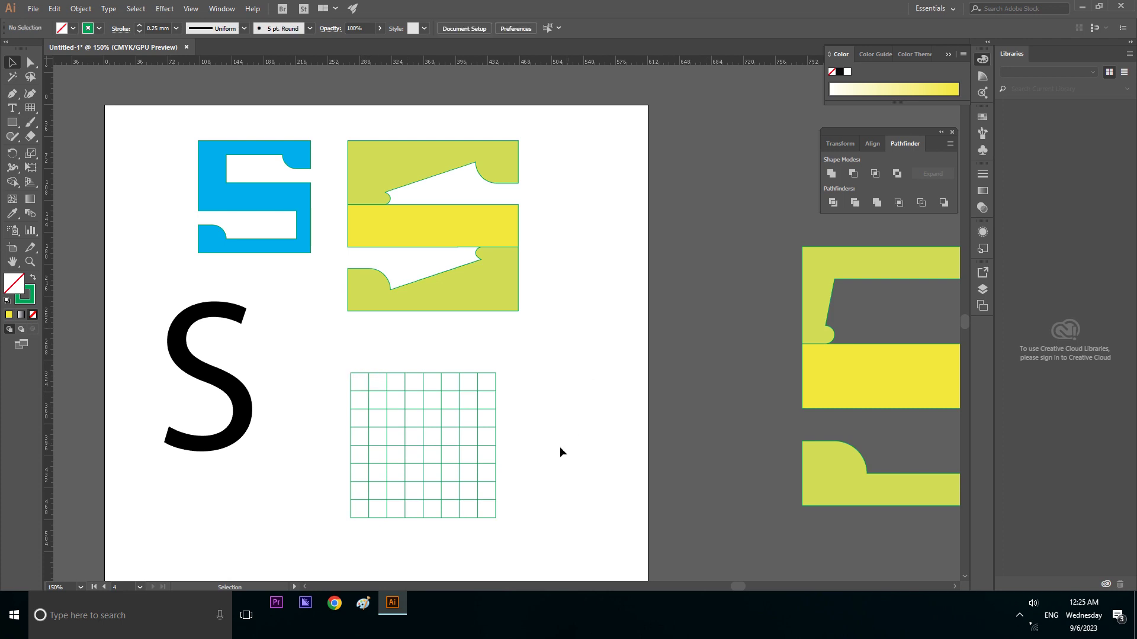
{"action": "left_click", "coordinate": [495, 519]}
{"action": "left_click", "coordinate": [543, 491]}
Marquee-select the ungrouped grid paths, open their context menu, then deselect.
{"action": "left_click_drag", "start_coordinate": [339, 360], "coordinate": [573, 533]}
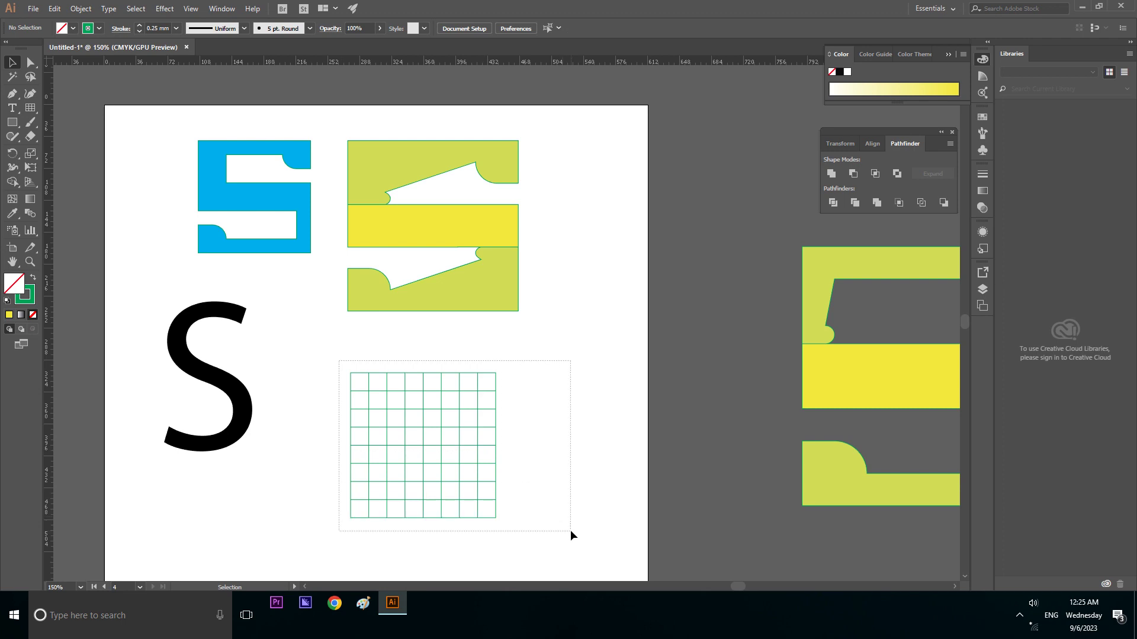
{"action": "right_click", "coordinate": [497, 402]}
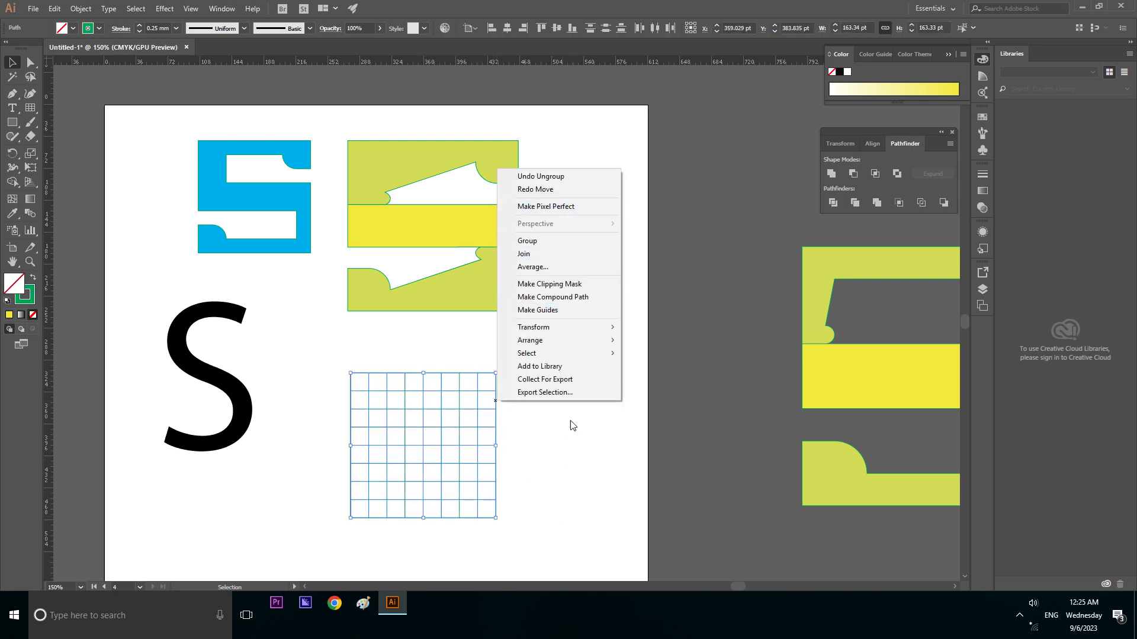
{"action": "left_click", "coordinate": [572, 463]}
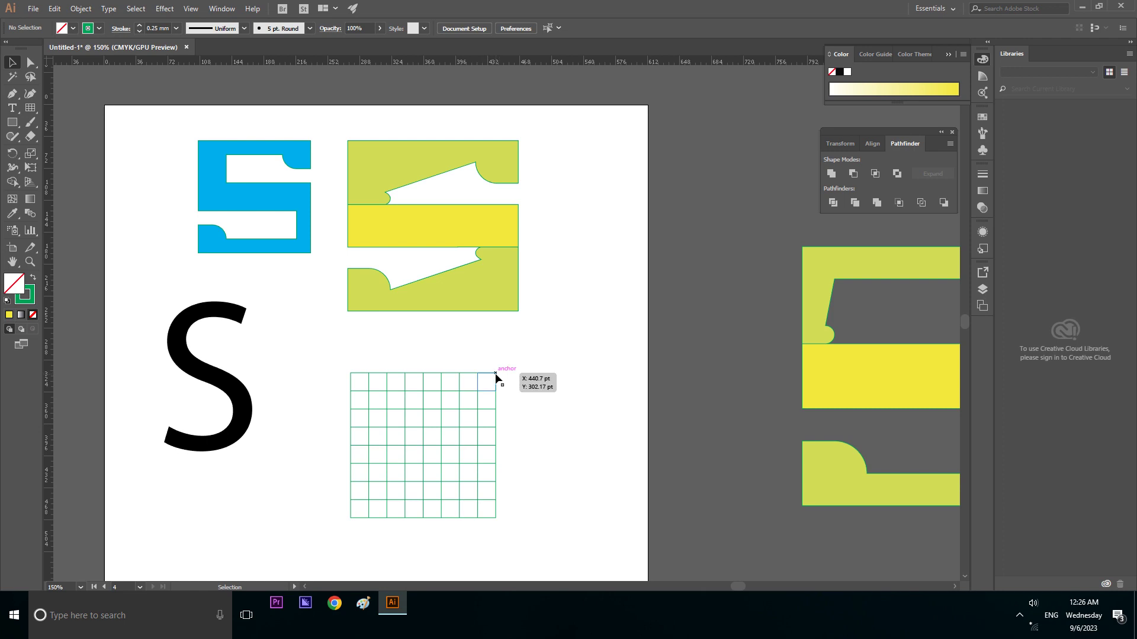
{"action": "mouse_move", "coordinate": [334, 362]}
{"action": "left_mouse_down"}
{"action": "mouse_move", "coordinate": [514, 553]}
{"action": "mouse_move", "coordinate": [549, 524]}
{"action": "left_mouse_up"}
{"action": "left_click", "coordinate": [570, 502]}
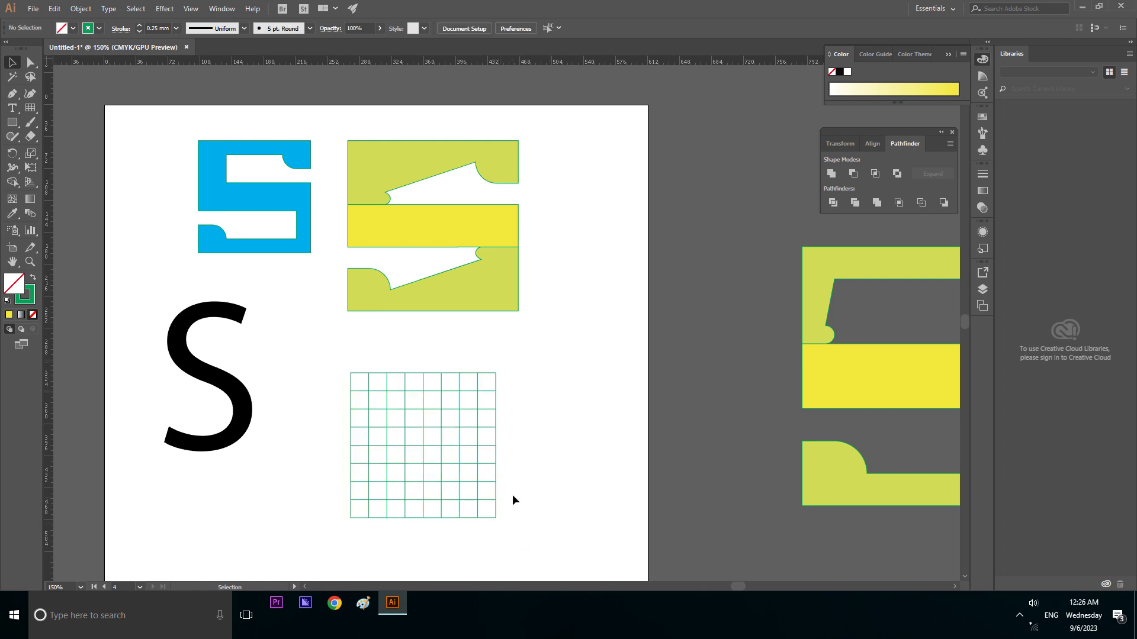